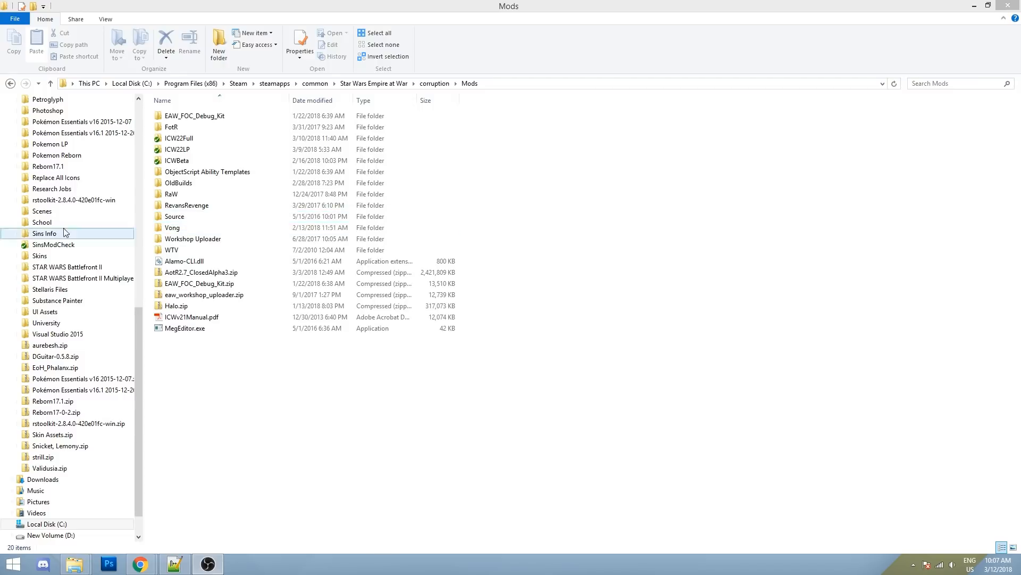
# - Open the Mods\Source\Data\XML folder of game data files
pyautogui.click(226, 228)
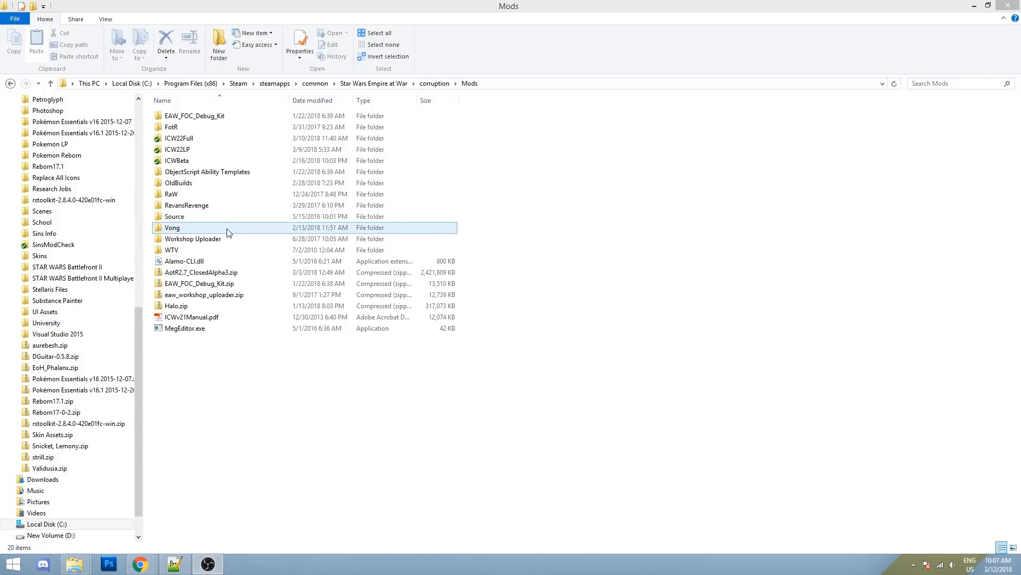
pyautogui.doubleClick(184, 218)
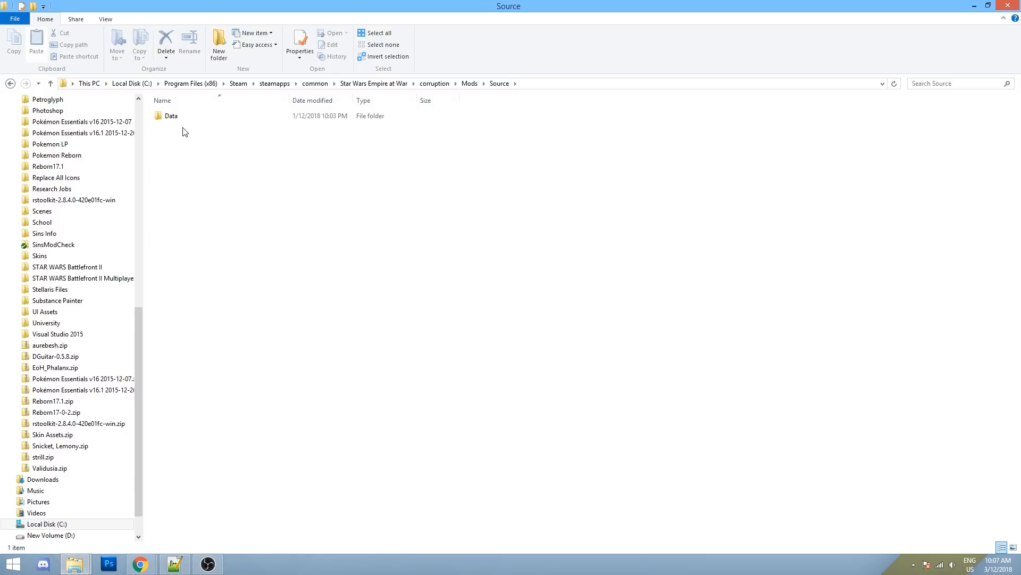
pyautogui.click(183, 118)
pyautogui.doubleClick(182, 118)
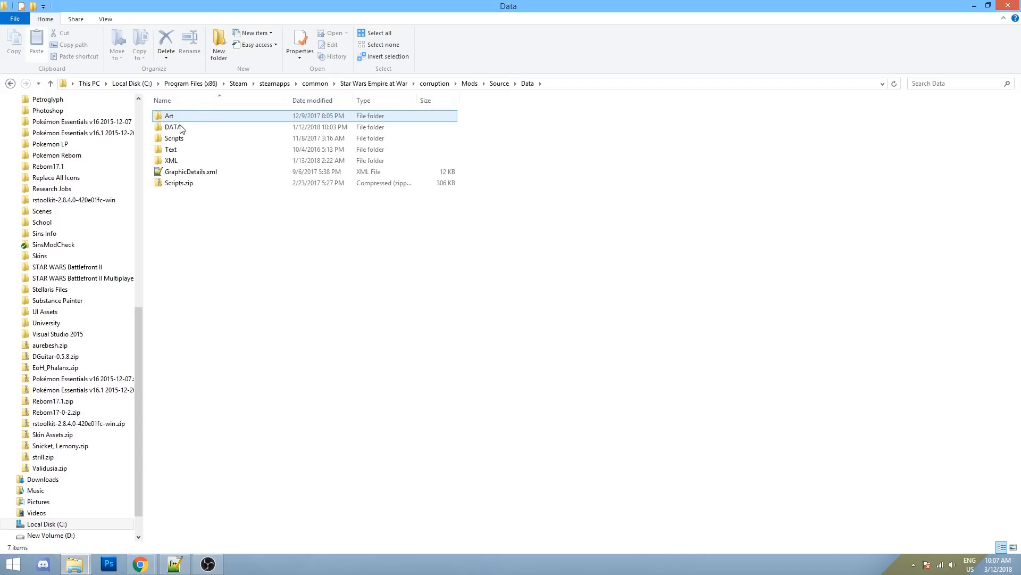
pyautogui.click(173, 167)
pyautogui.doubleClick(175, 166)
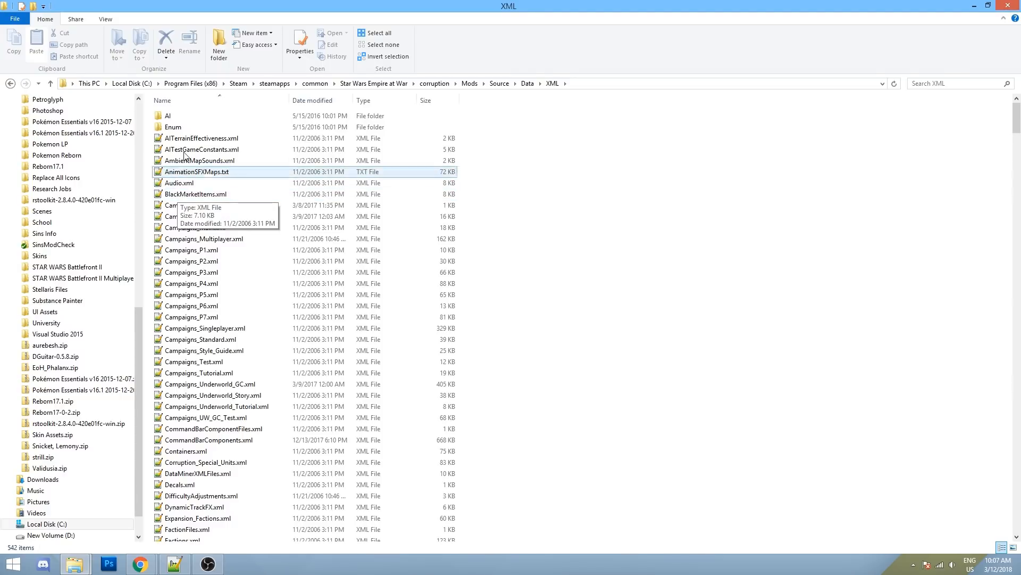
# - Browse the 542 XML files, selecting Units_Hero_Rebel_LukeSkywalker.xml along the way
pyautogui.scroll(-15, 225, 212)
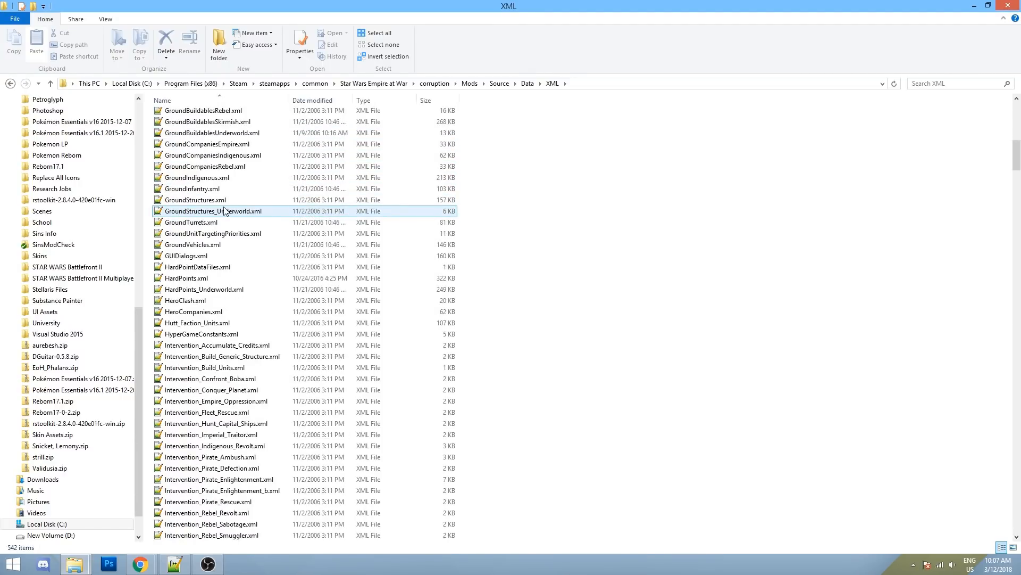
pyautogui.scroll(-20, 223, 211)
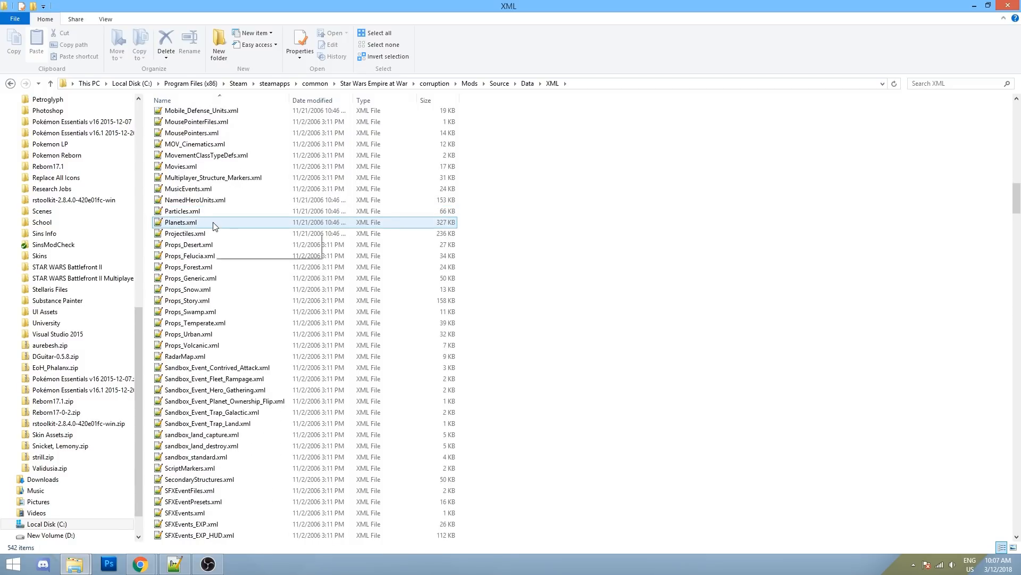
pyautogui.scroll(-10, 214, 215)
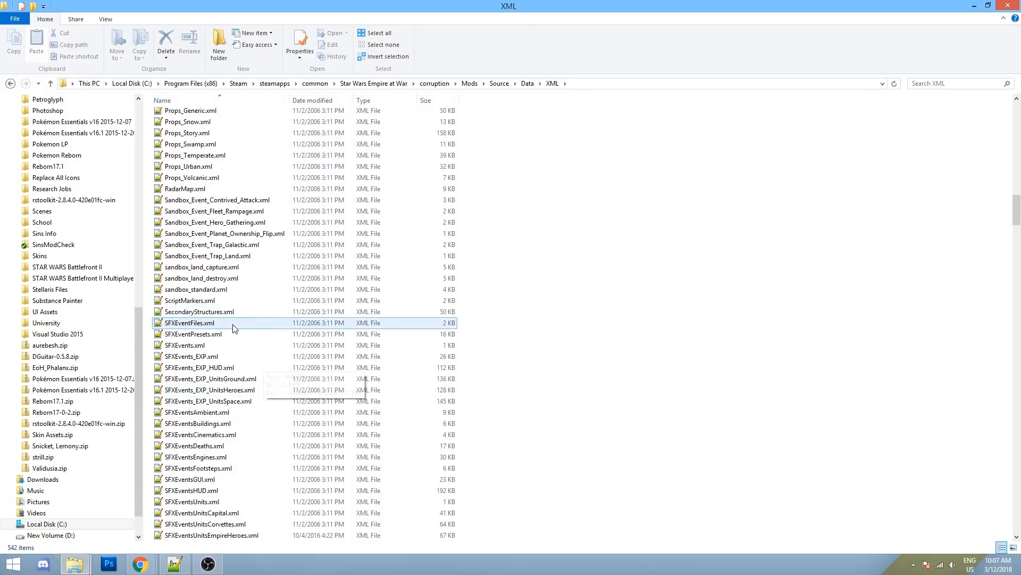
pyautogui.scroll(-20, 226, 349)
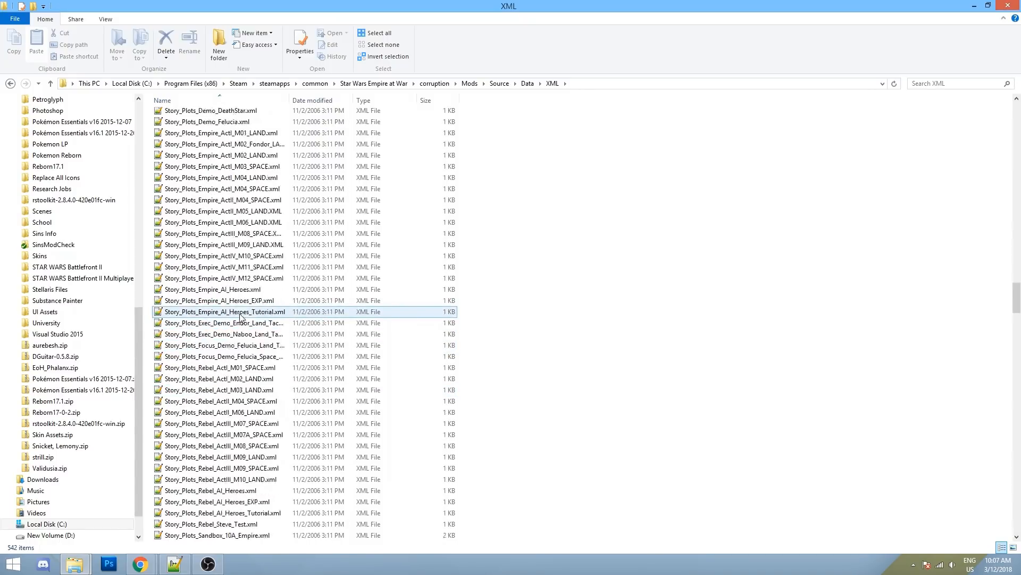
pyautogui.scroll(-20, 240, 318)
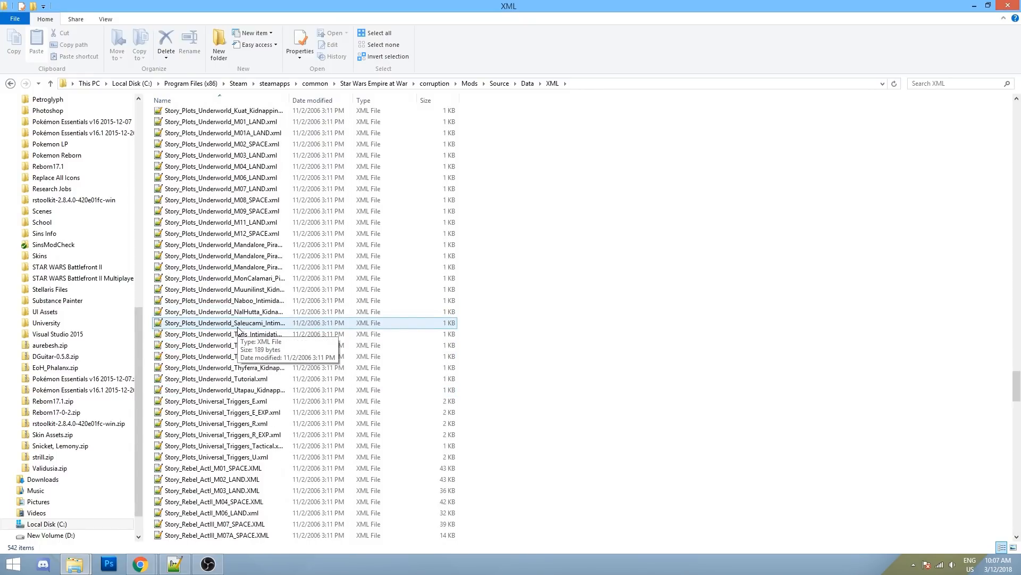
pyautogui.scroll(-10, 345, 312)
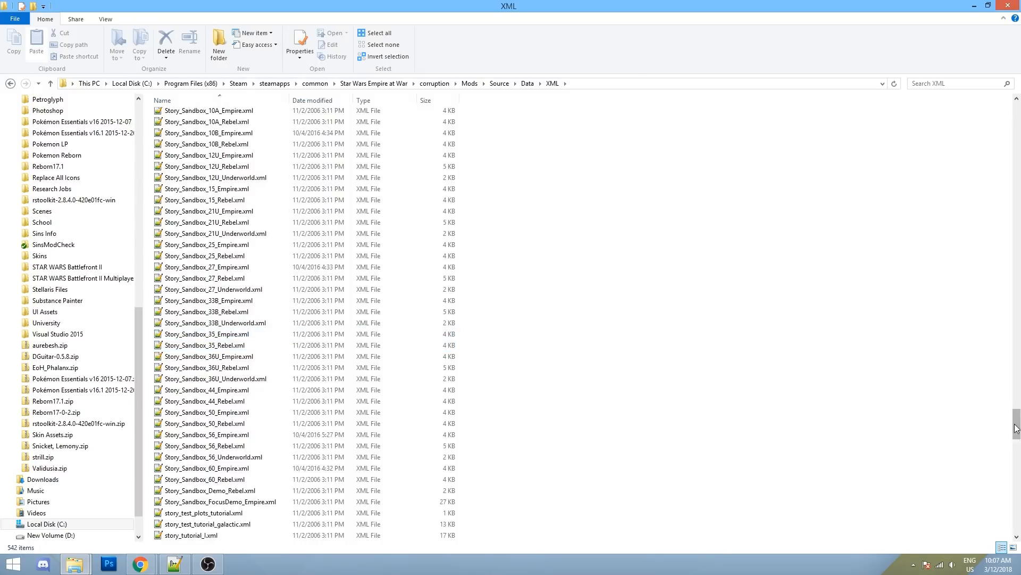
pyautogui.scroll(10, 268, 212)
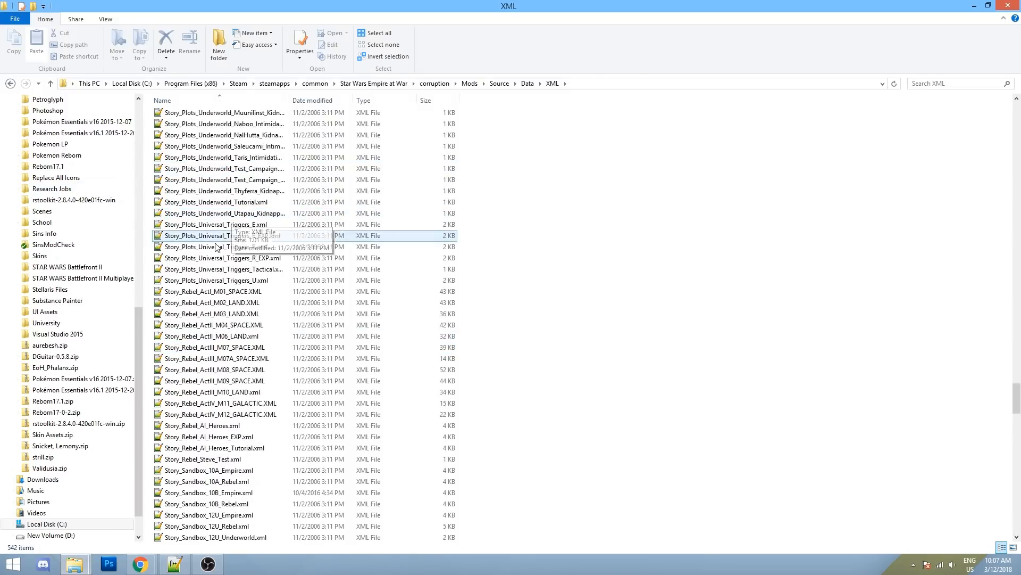
pyautogui.scroll(-20, 286, 263)
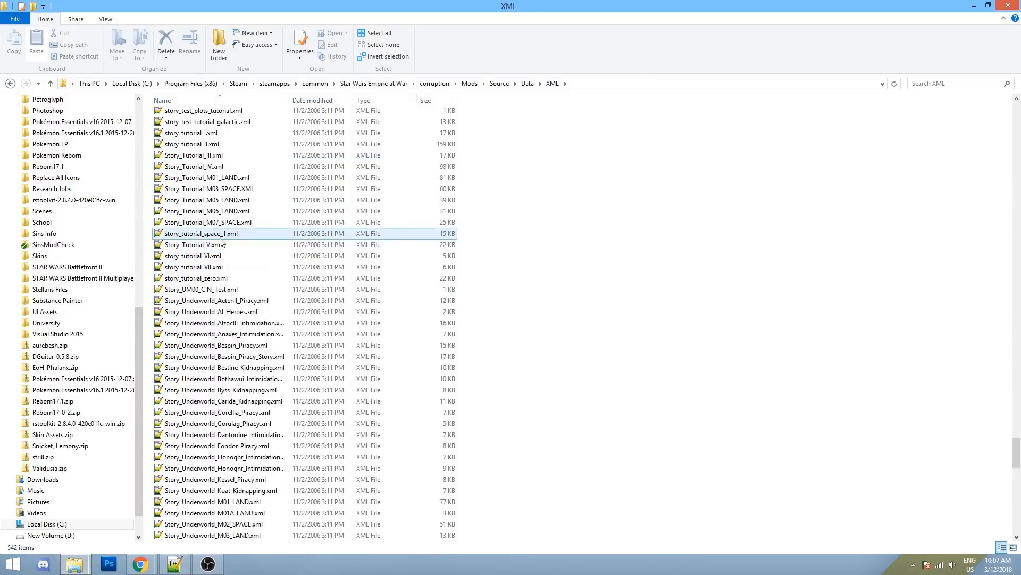
pyautogui.scroll(-20, 228, 177)
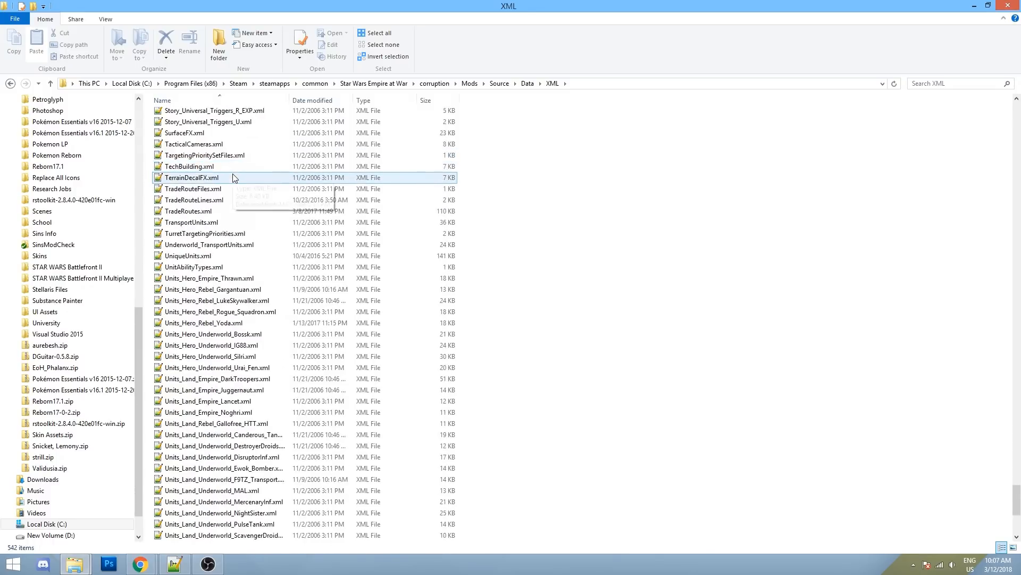
pyautogui.scroll(1, 222, 171)
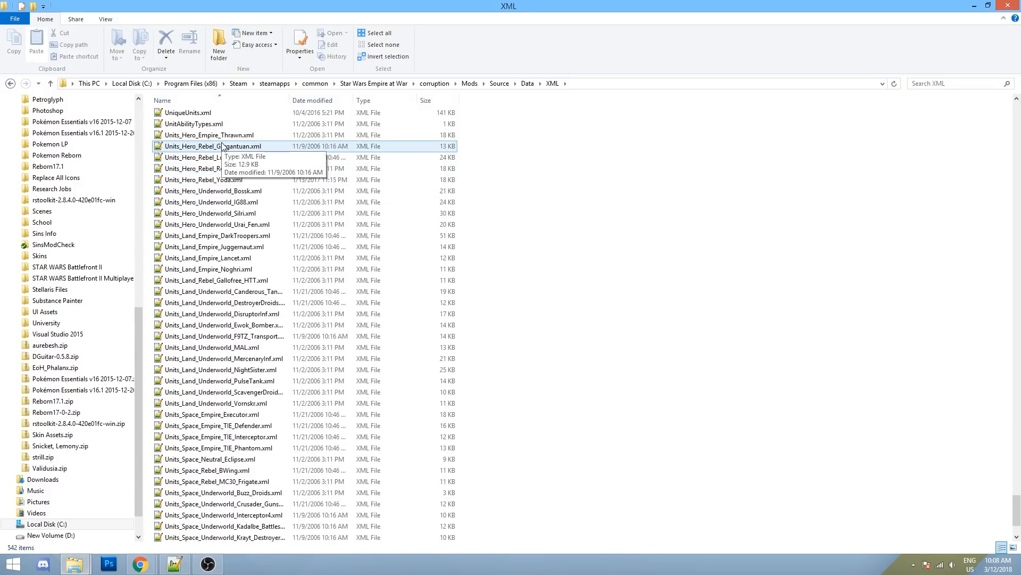
pyautogui.click(218, 159)
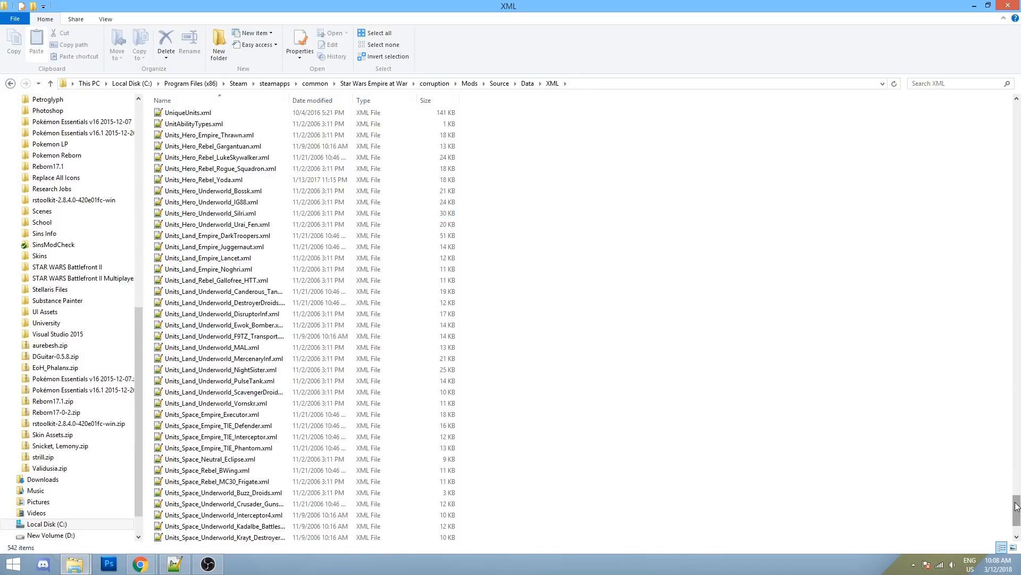
pyautogui.moveTo(1016, 508); pyautogui.dragTo(959, 230)
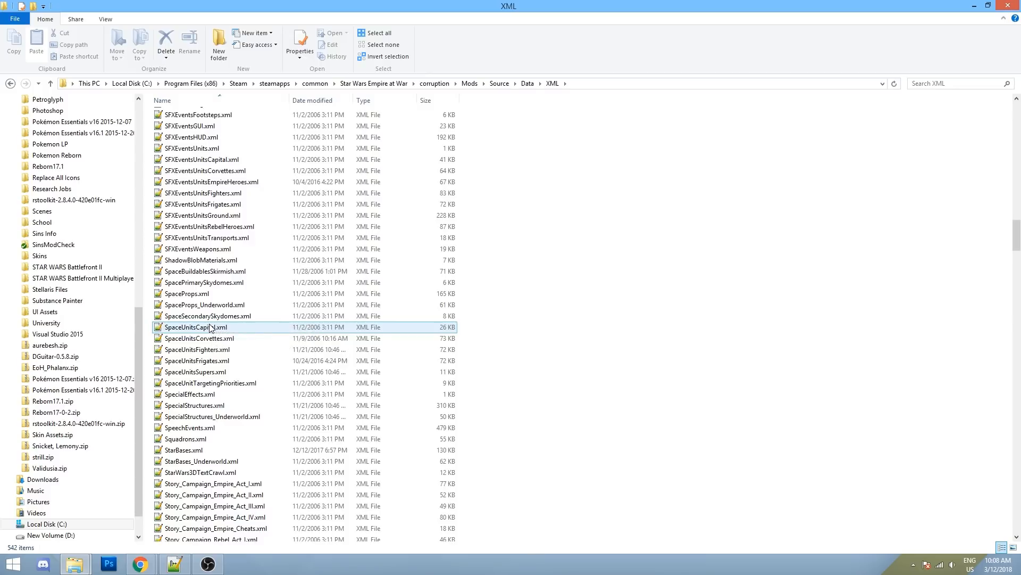
pyautogui.scroll(-4, 209, 332)
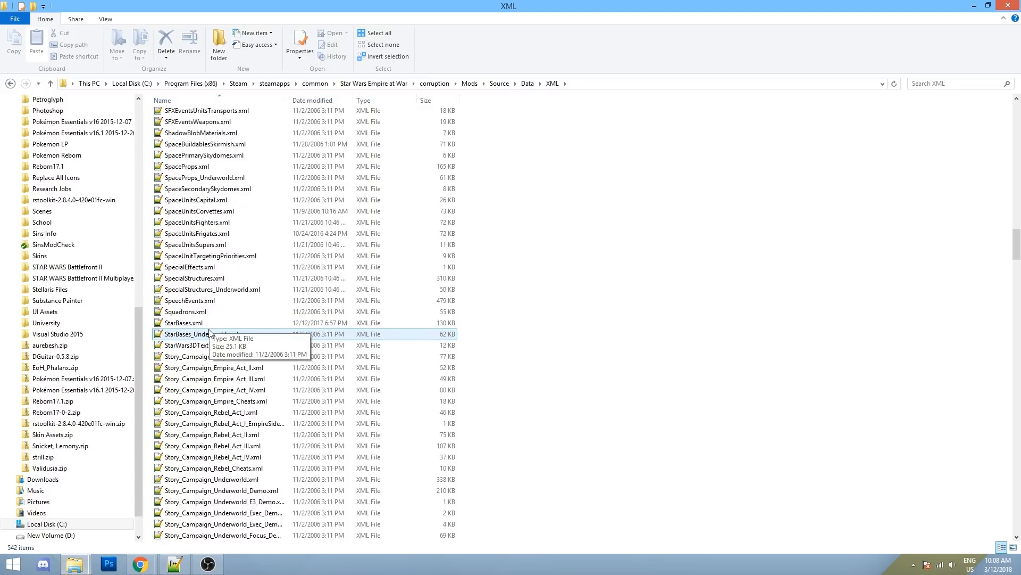
pyautogui.scroll(3, 209, 332)
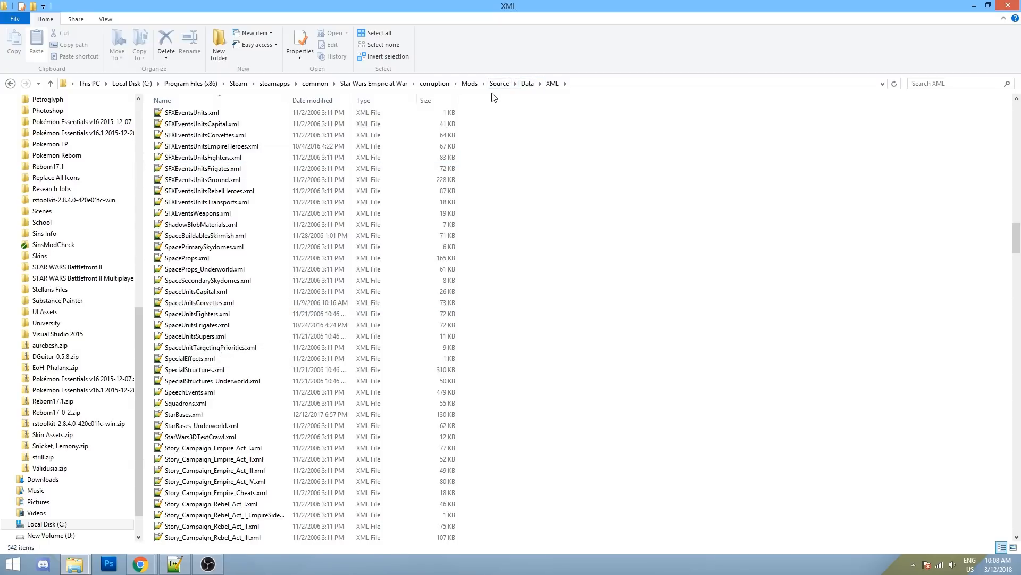
# - Open SpaceUnitsCapital.xml in Notepad++ and highlight the Dense_FOW_Reveal_Range_Multiplier line
pyautogui.doubleClick(229, 294)
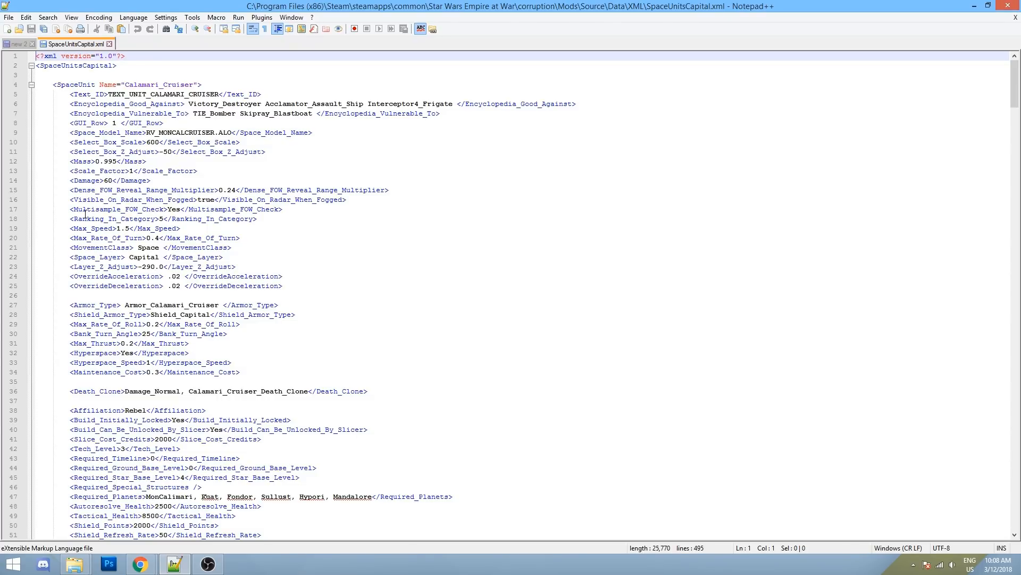
pyautogui.moveTo(35, 56); pyautogui.dragTo(615, 438)
pyautogui.click(190, 115)
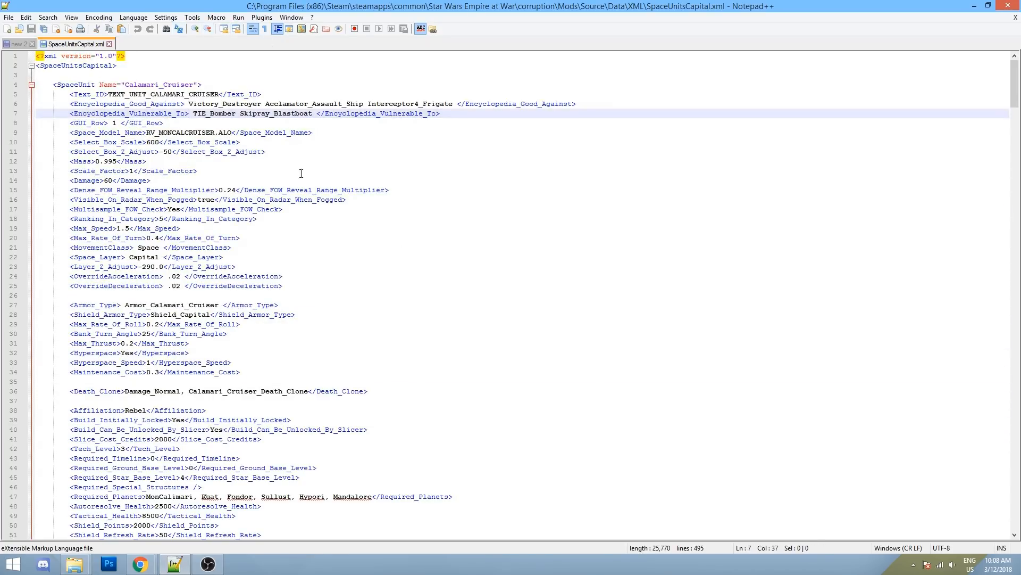
pyautogui.moveTo(383, 183); pyautogui.dragTo(165, 193)
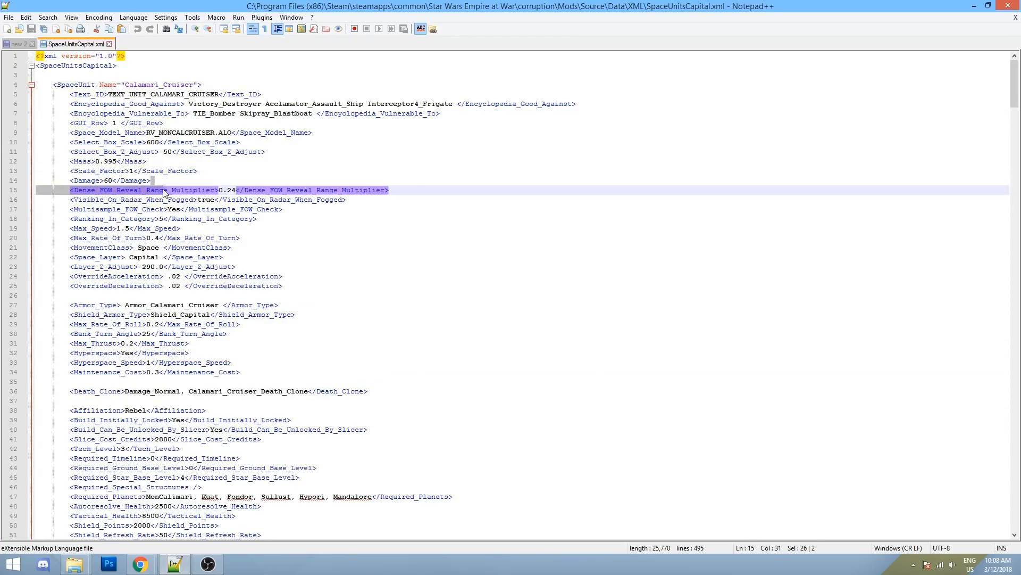
# - Delete the '<' that starts line 15's closing Dense_FOW_Reveal_Range_Multiplier tag
pyautogui.click(237, 190)
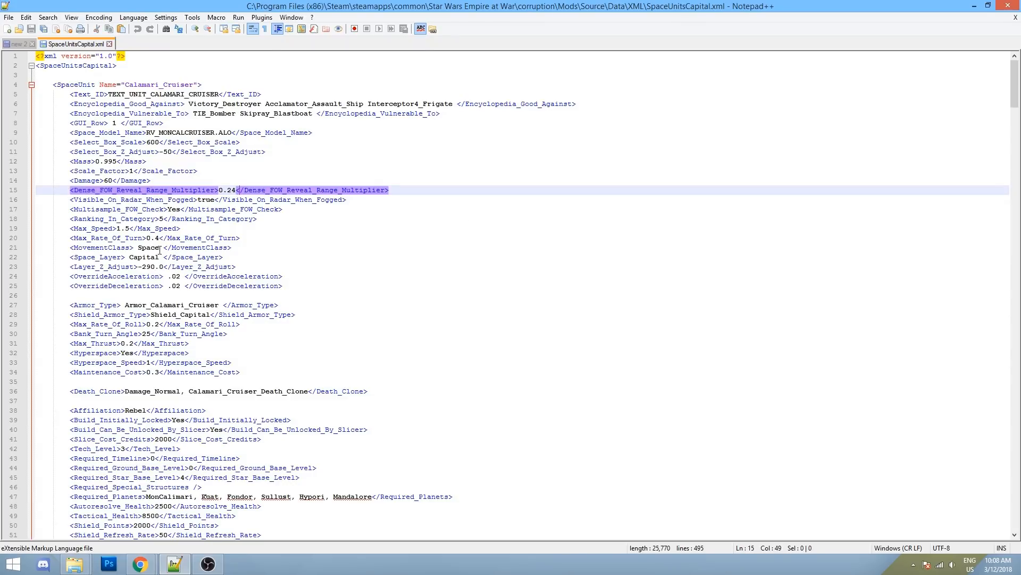
pyautogui.press('Up')
pyautogui.press('Up')
pyautogui.click(240, 191)
pyautogui.press('BackSpace')
pyautogui.click(274, 276)
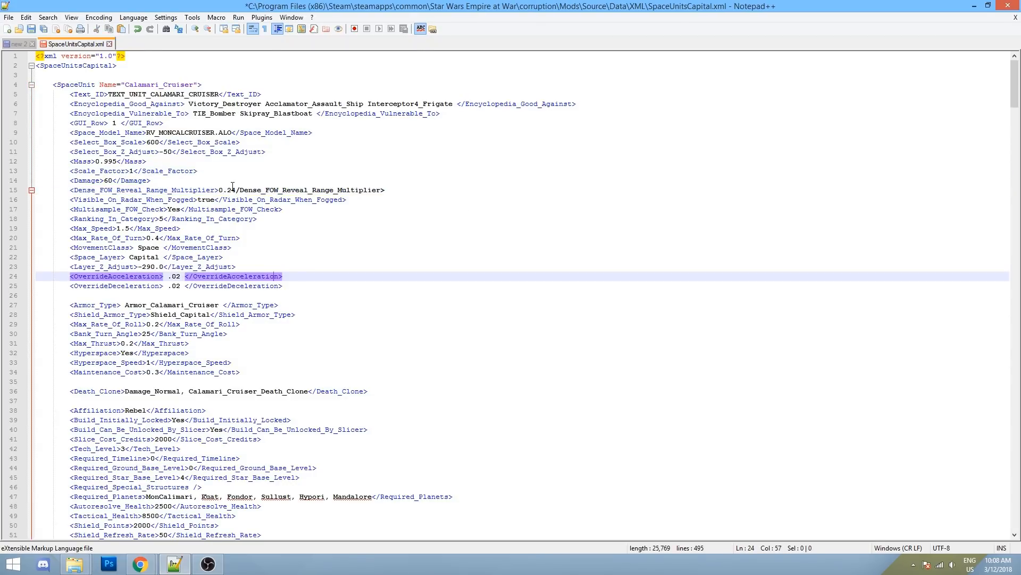
pyautogui.moveTo(407, 190); pyautogui.dragTo(74, 191)
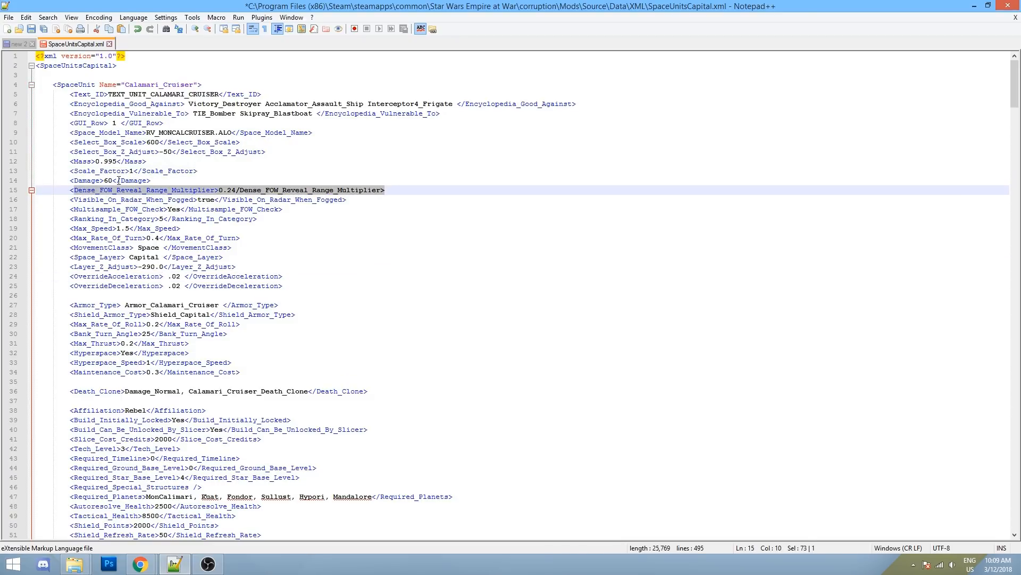
# - Collapse and expand the block after line 15 several times, leaving it expanded
pyautogui.click(31, 190)
pyautogui.click(31, 191)
pyautogui.click(30, 190)
pyautogui.click(31, 191)
pyautogui.click(31, 190)
pyautogui.click(31, 191)
# - Retype the '<' after 0.24 on line 15 to restore the closing tag
pyautogui.click(237, 190)
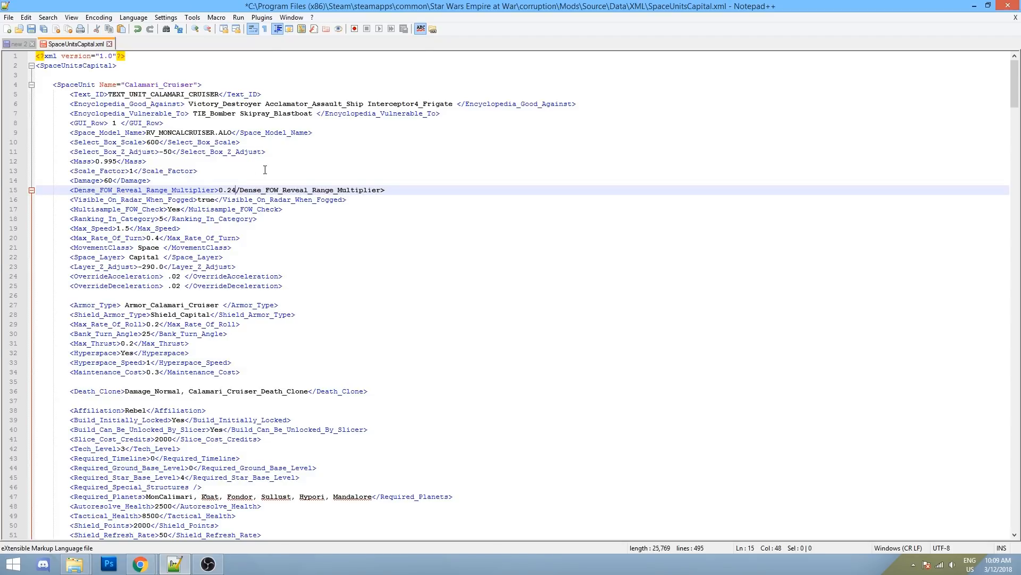
pyautogui.write('<')
pyautogui.click(244, 238)
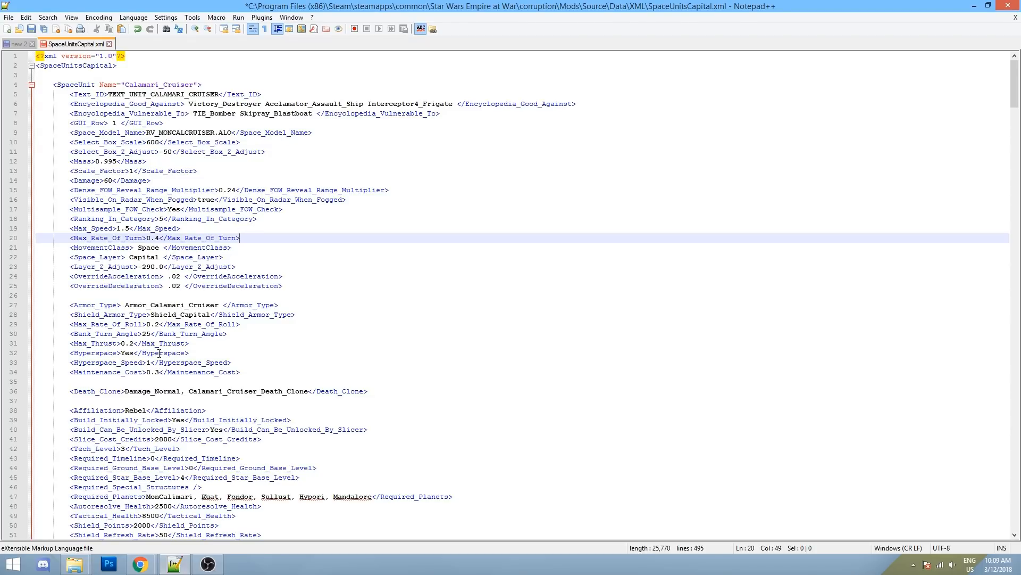
pyautogui.click(75, 564)
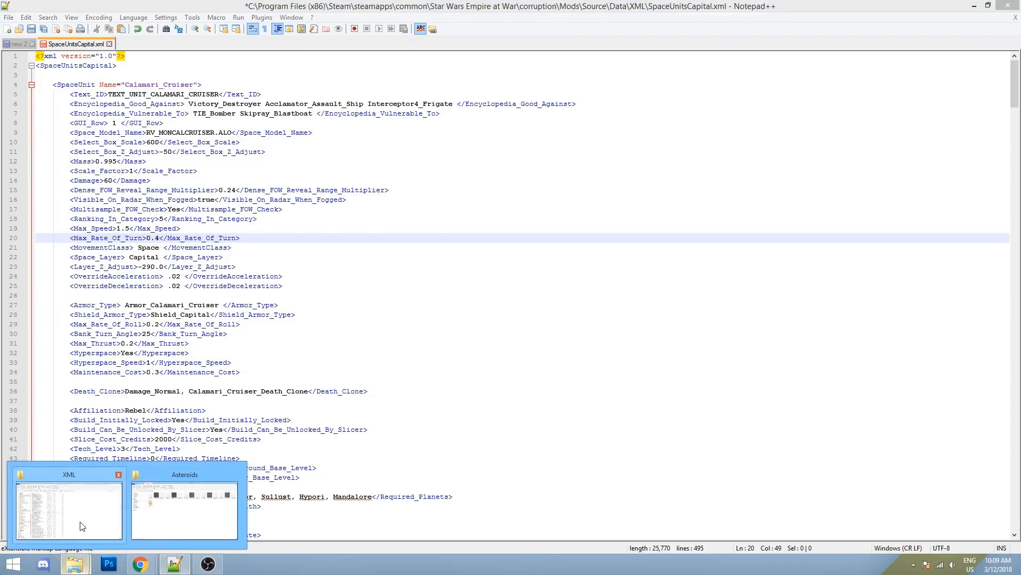
# - Open SpaceUnitsCapital.xml in plain Notepad, view it maximized, then close Notepad
pyautogui.click(83, 525)
pyautogui.rightClick(208, 293)
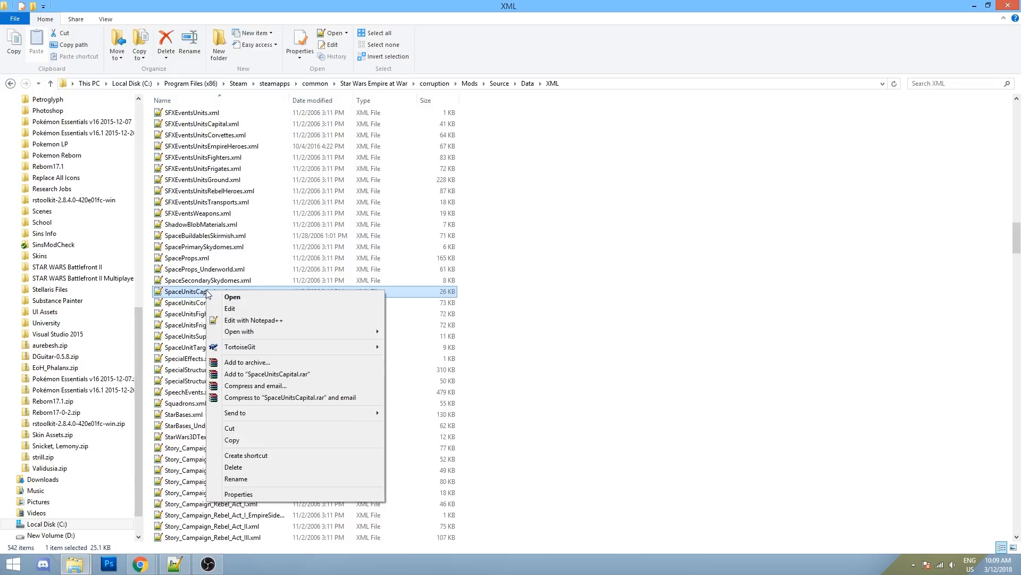
pyautogui.moveTo(245, 334)
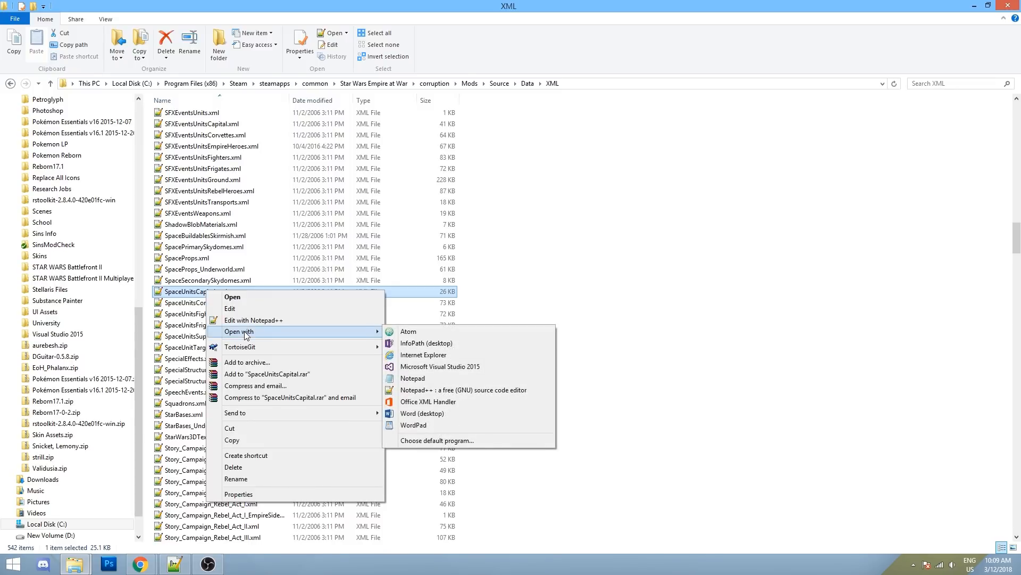
pyautogui.click(425, 378)
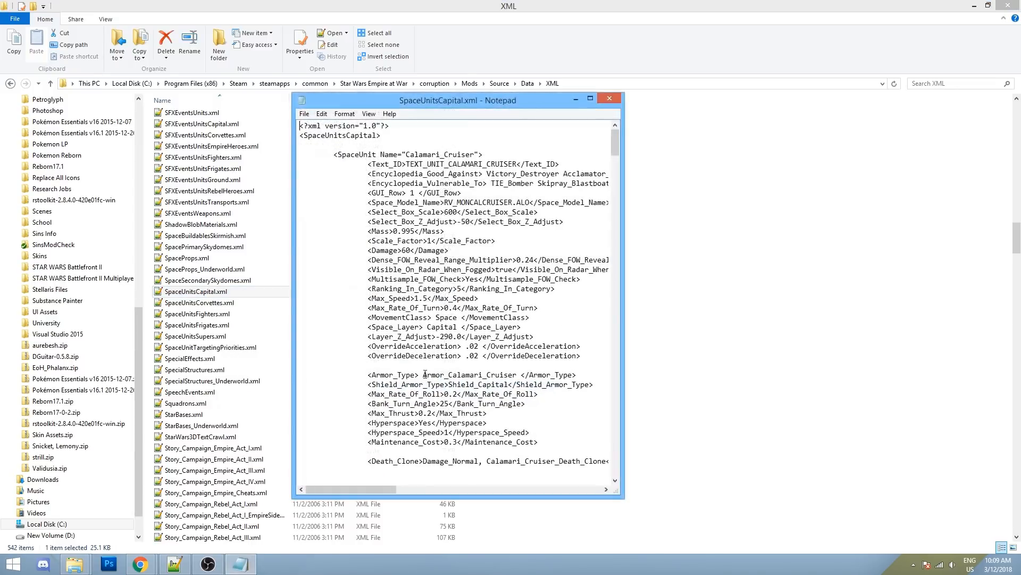
pyautogui.click(591, 99)
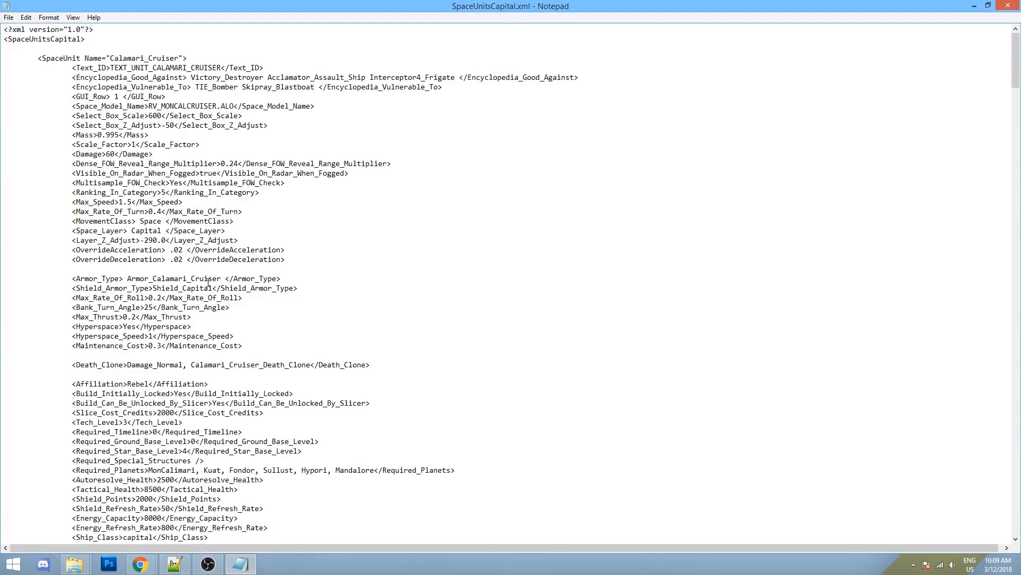
pyautogui.scroll(-3, 180, 160)
pyautogui.scroll(3, 169, 116)
pyautogui.click(1008, 6)
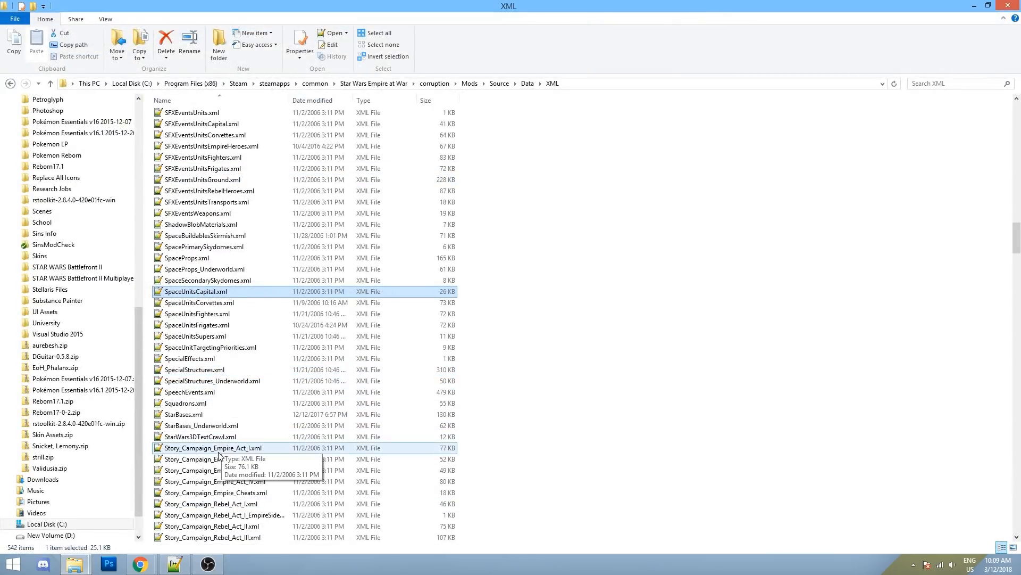
# - Close the SpaceUnitsCapital.xml tab in Notepad++ without saving, then return to the XML folder
pyautogui.click(175, 564)
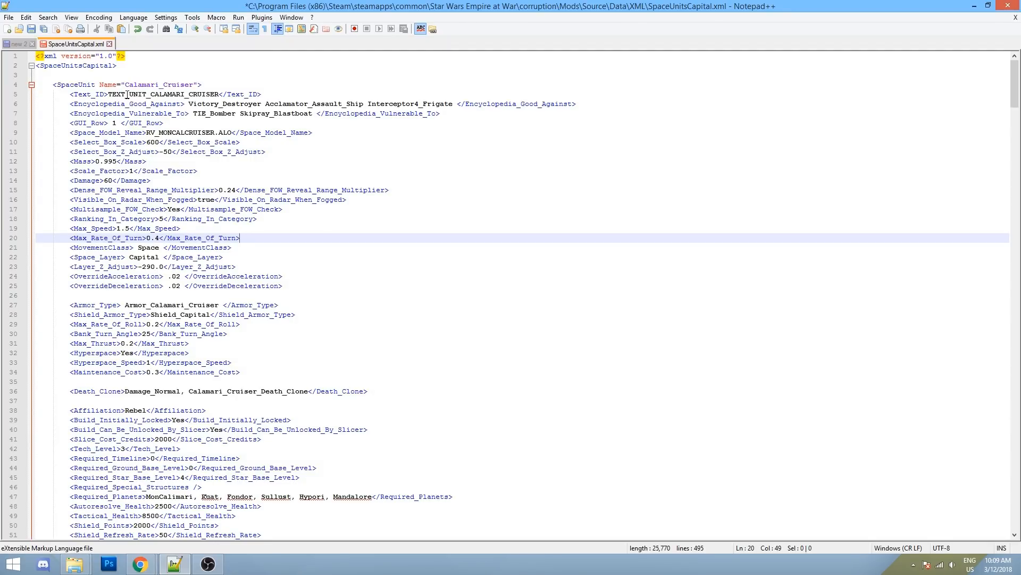
pyautogui.click(109, 44)
pyautogui.click(553, 321)
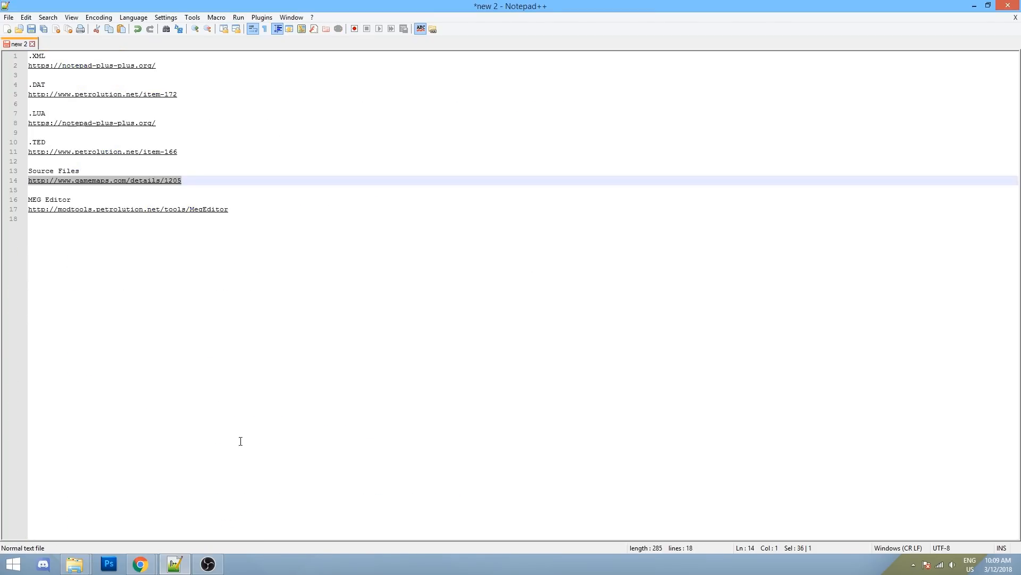
pyautogui.moveTo(75, 564)
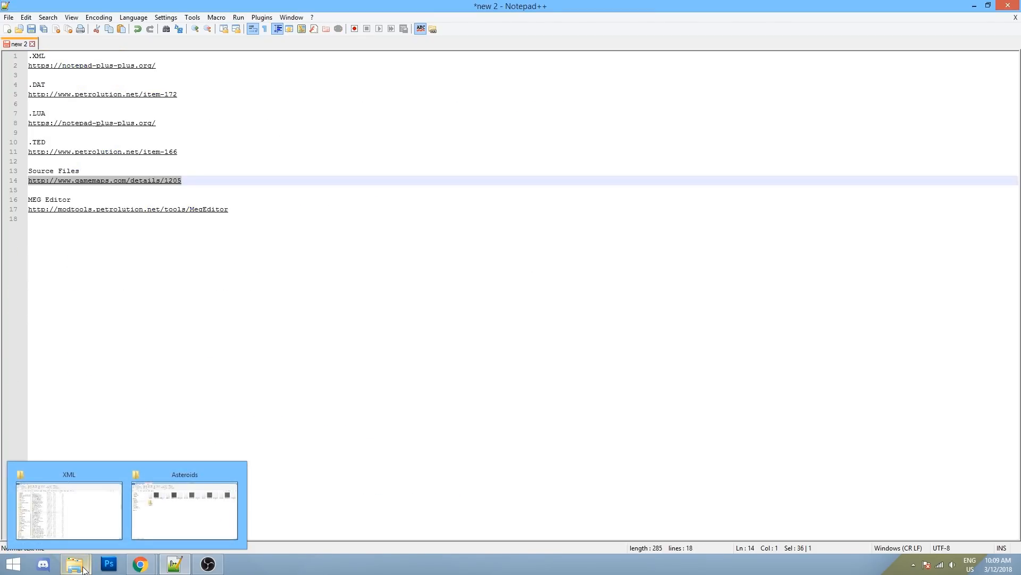
pyautogui.click(84, 502)
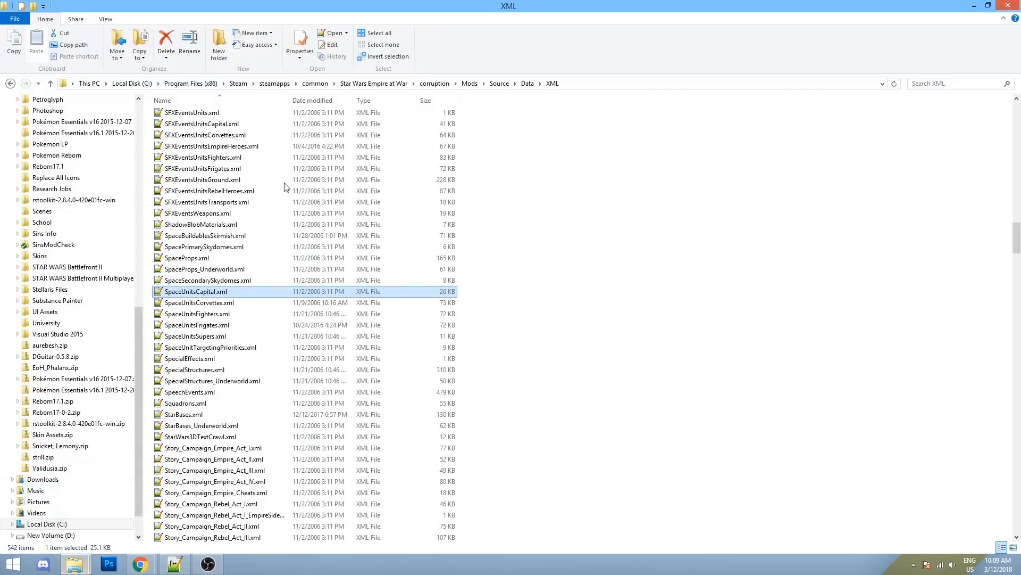
# - Go from Mods into the Source\Data\Scripts\GameObject folder
pyautogui.click(469, 84)
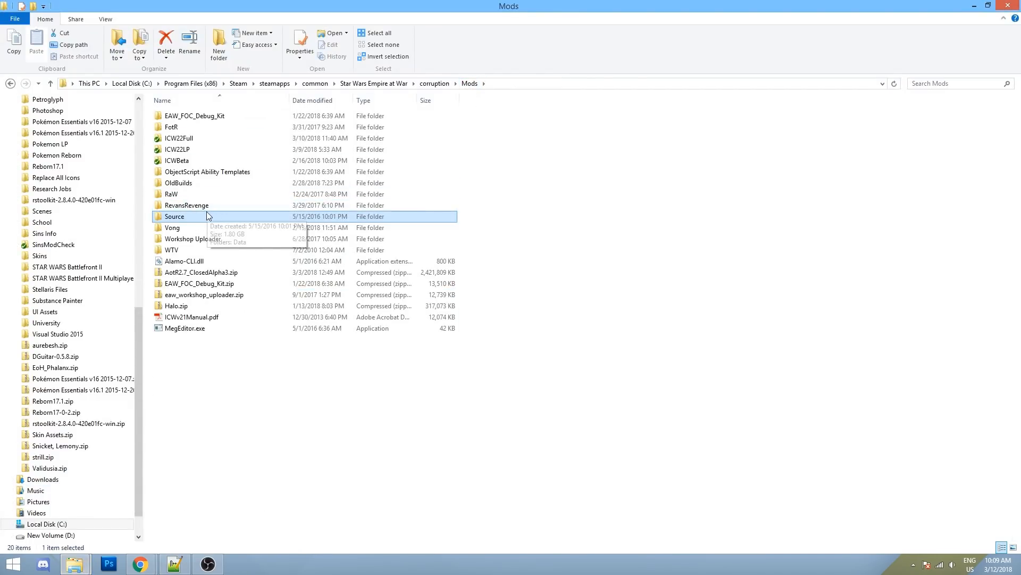
pyautogui.click(192, 219)
pyautogui.click(221, 223)
pyautogui.doubleClick(212, 217)
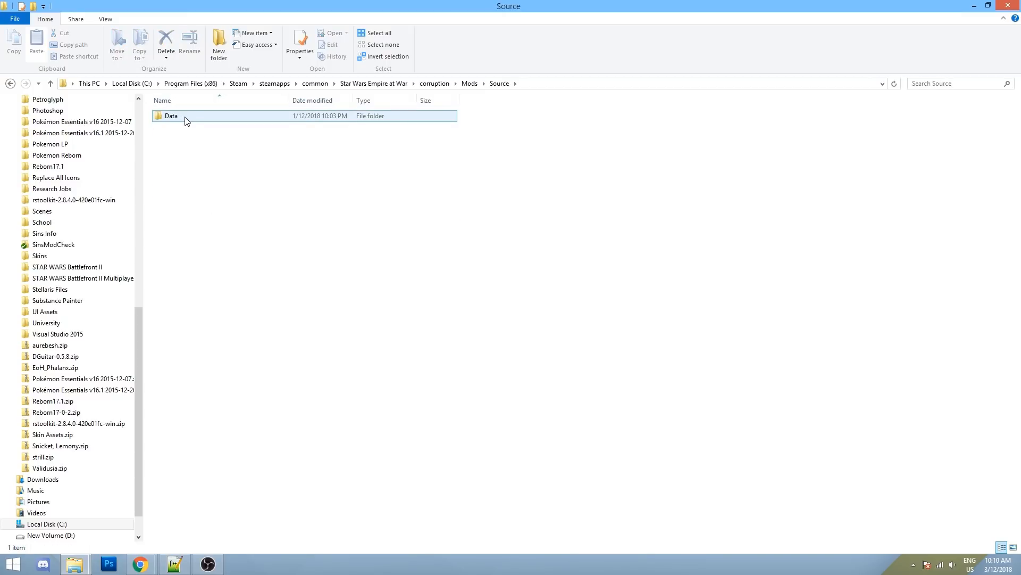
pyautogui.doubleClick(186, 121)
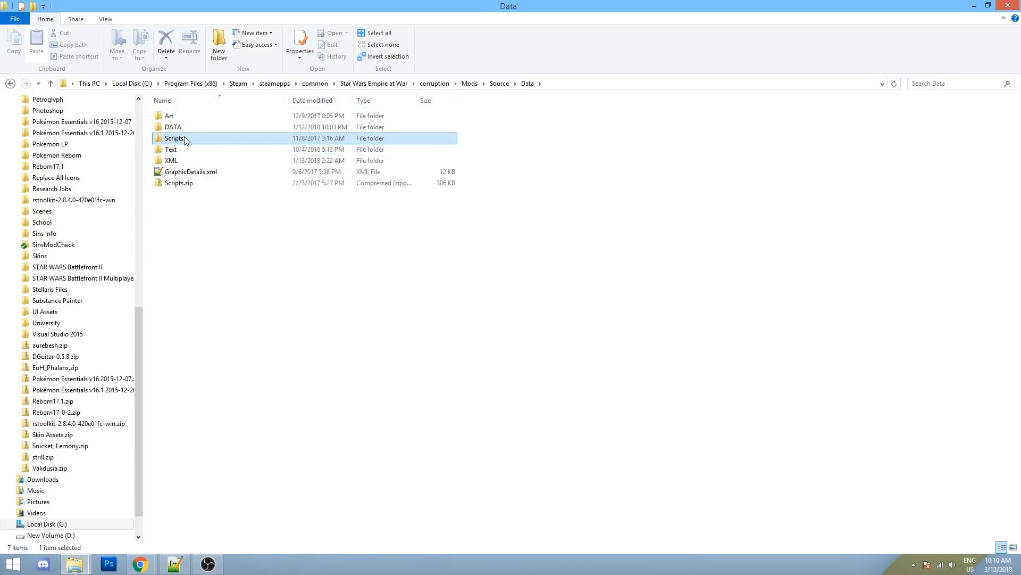
pyautogui.doubleClick(186, 139)
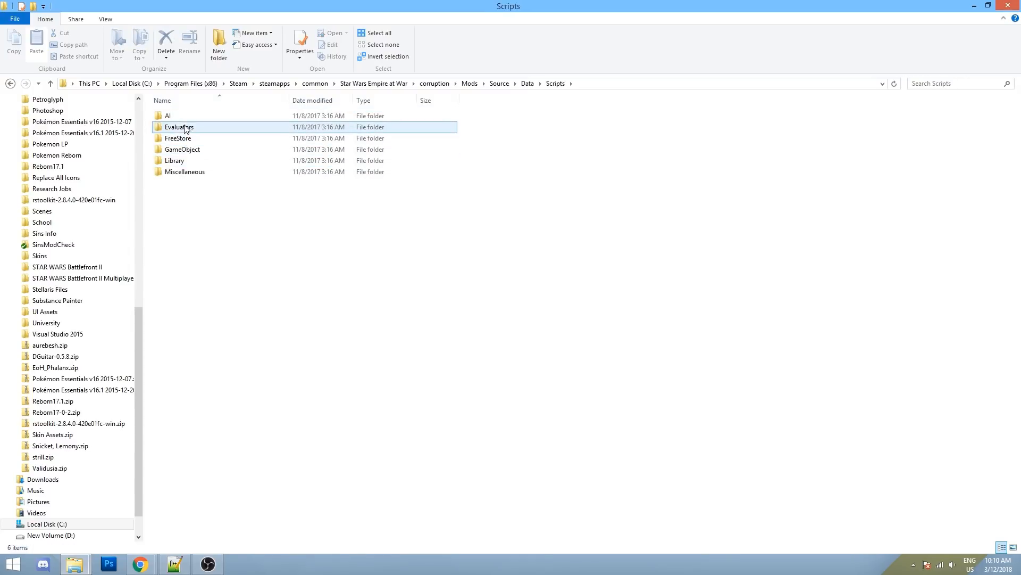
pyautogui.doubleClick(192, 154)
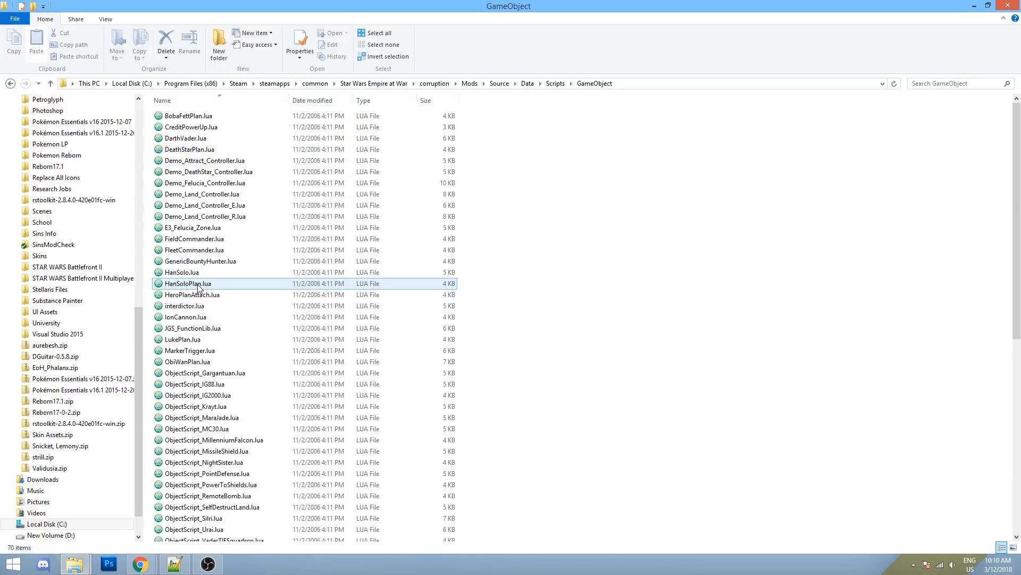
# - Open ObjectScript_IG88.lua with Edit with Notepad++
pyautogui.scroll(-3, 218, 261)
pyautogui.scroll(-8, 218, 261)
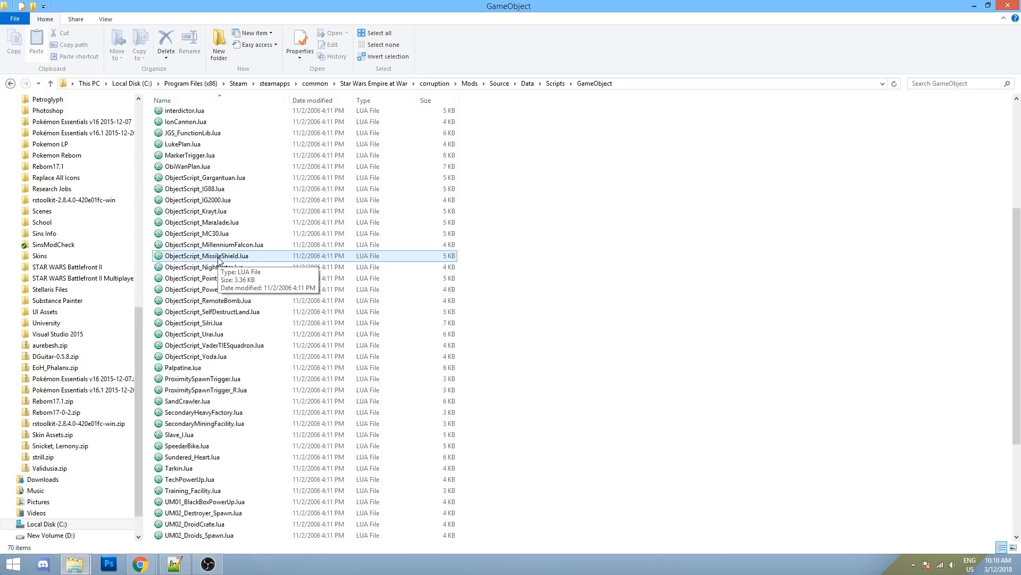
pyautogui.scroll(8, 213, 259)
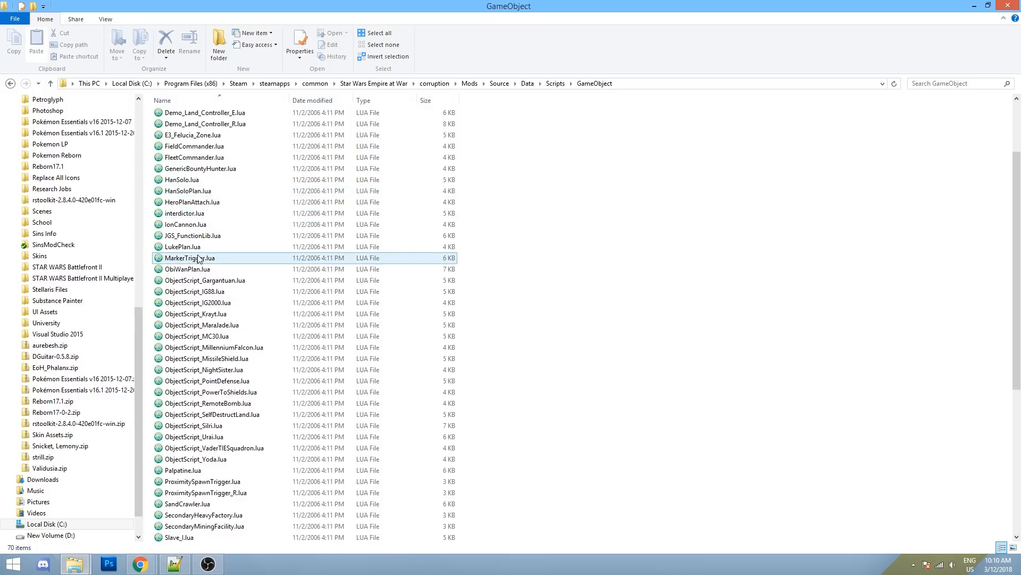
pyautogui.scroll(-1, 197, 261)
pyautogui.rightClick(195, 272)
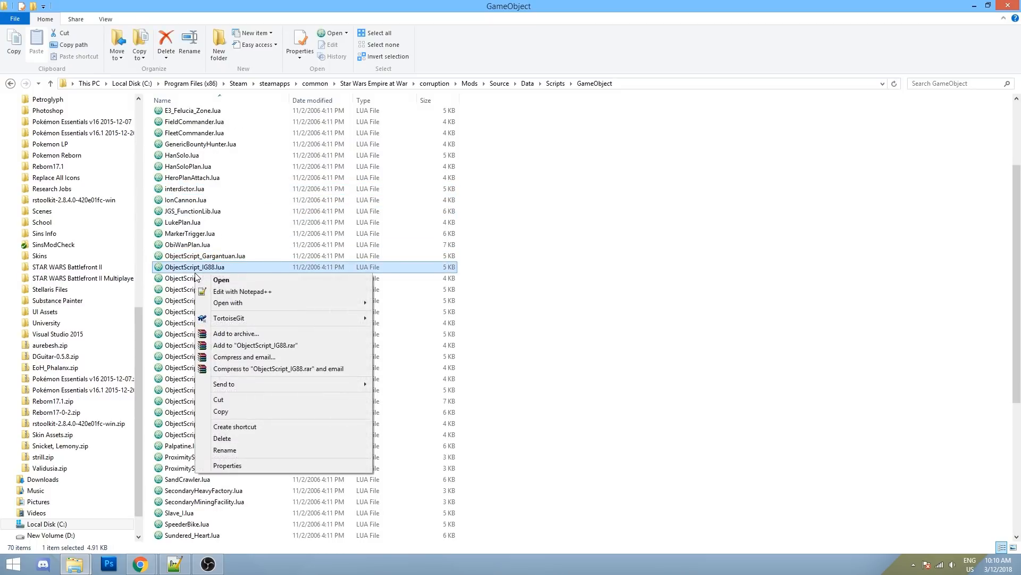
pyautogui.click(218, 291)
# - Read through ObjectScript_IG88.lua, then return to the GameObject folder of 70 LUA scripts
pyautogui.scroll(-19, 230, 261)
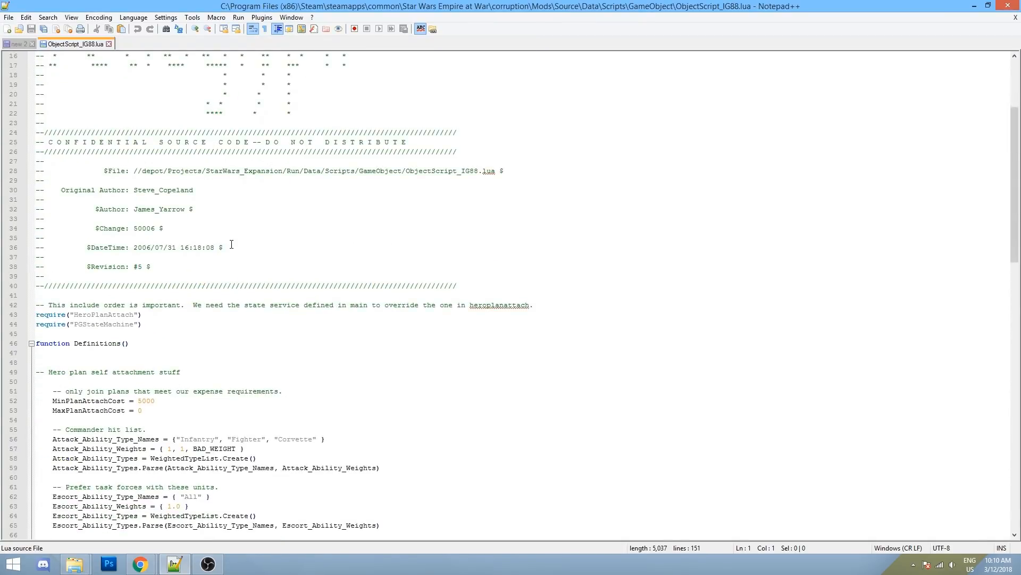
pyautogui.scroll(8, 228, 245)
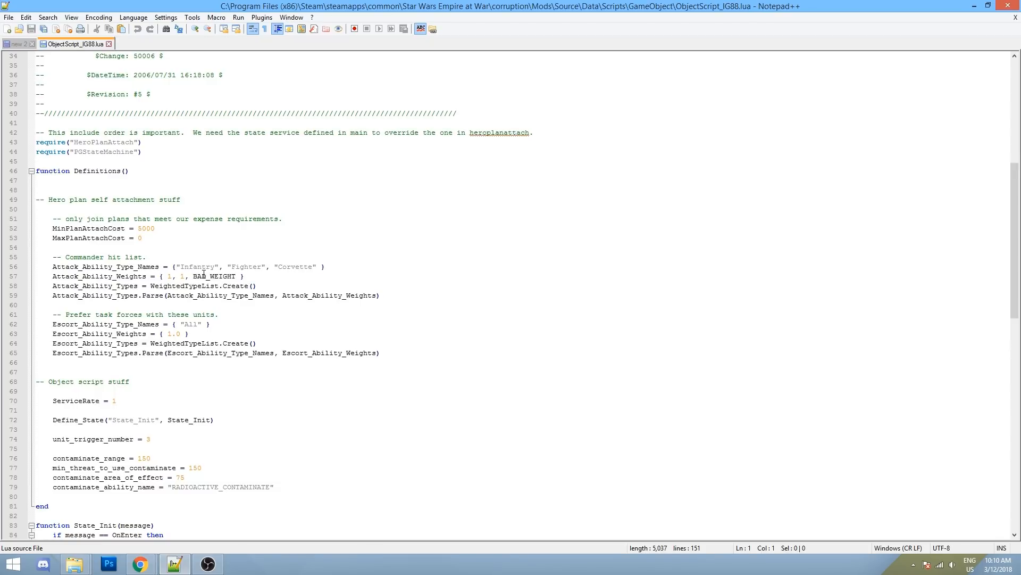
pyautogui.scroll(-1, 203, 274)
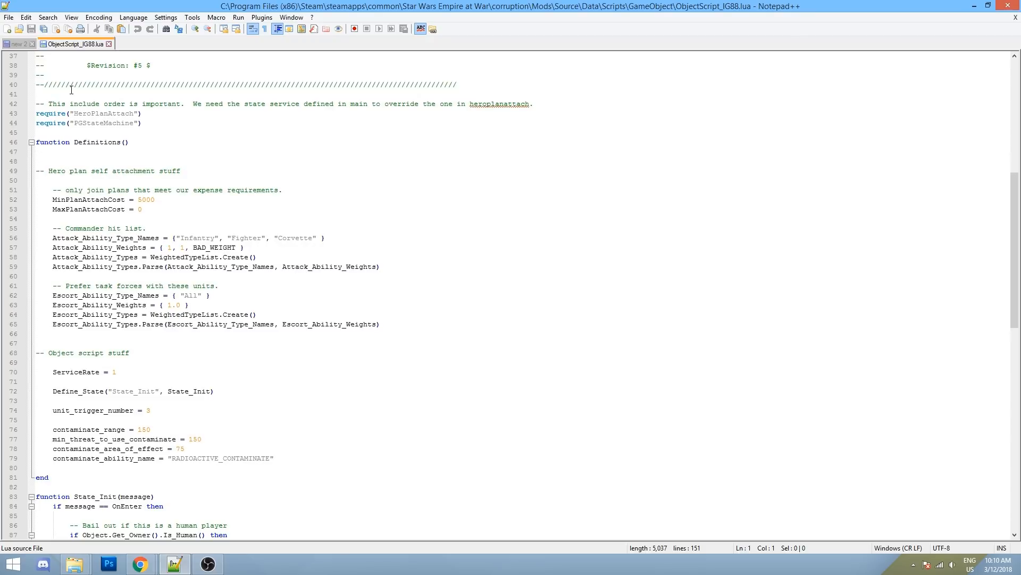
pyautogui.scroll(-3, 76, 150)
pyautogui.scroll(4, 77, 149)
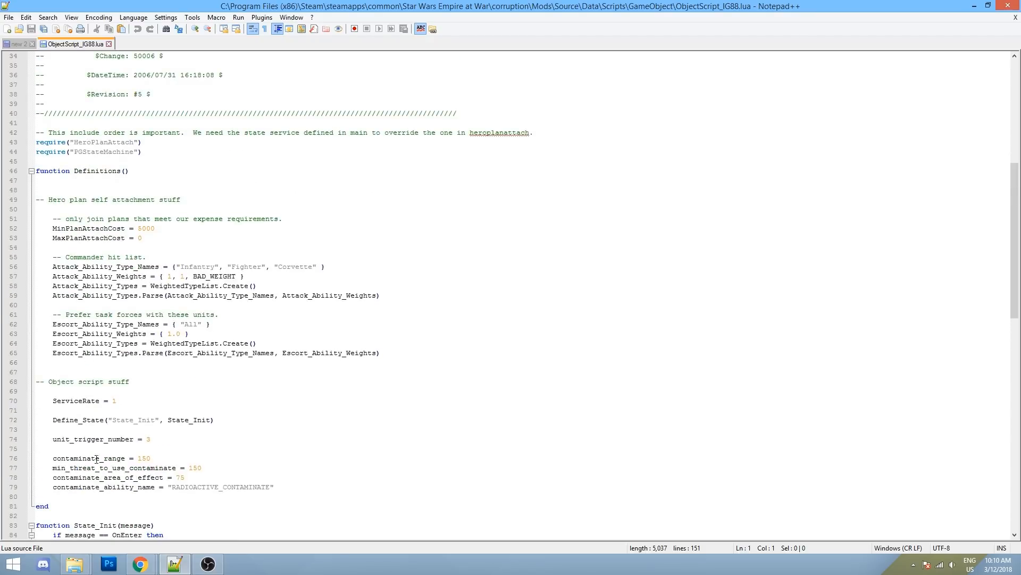
pyautogui.moveTo(91, 563)
pyautogui.click(108, 481)
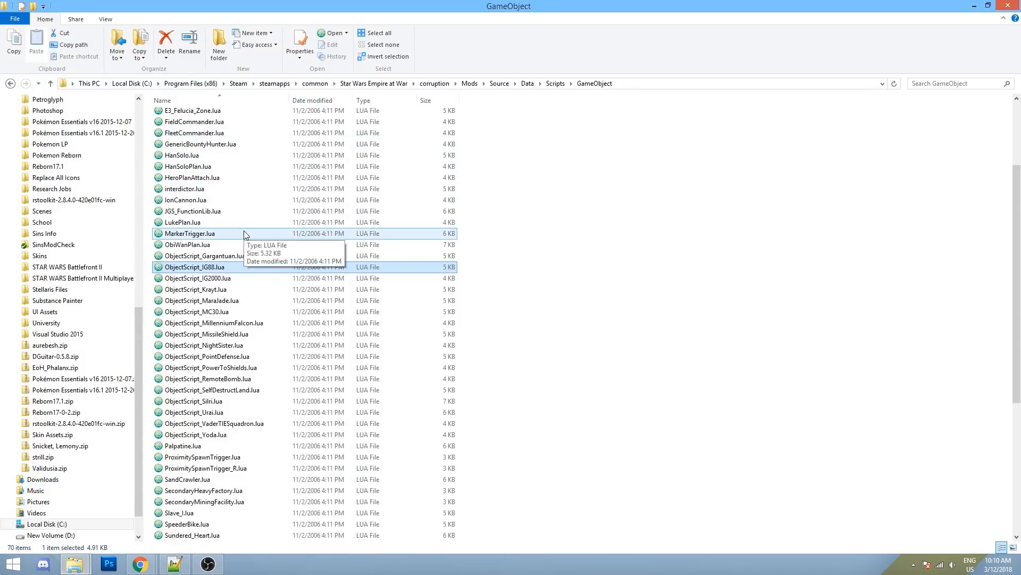
# - Enter Scripts\AI\SpaceMode and show the open options for TacticalMultiplayerBuildSpaceUnitsGeneric.lua
pyautogui.click(556, 84)
pyautogui.doubleClick(176, 116)
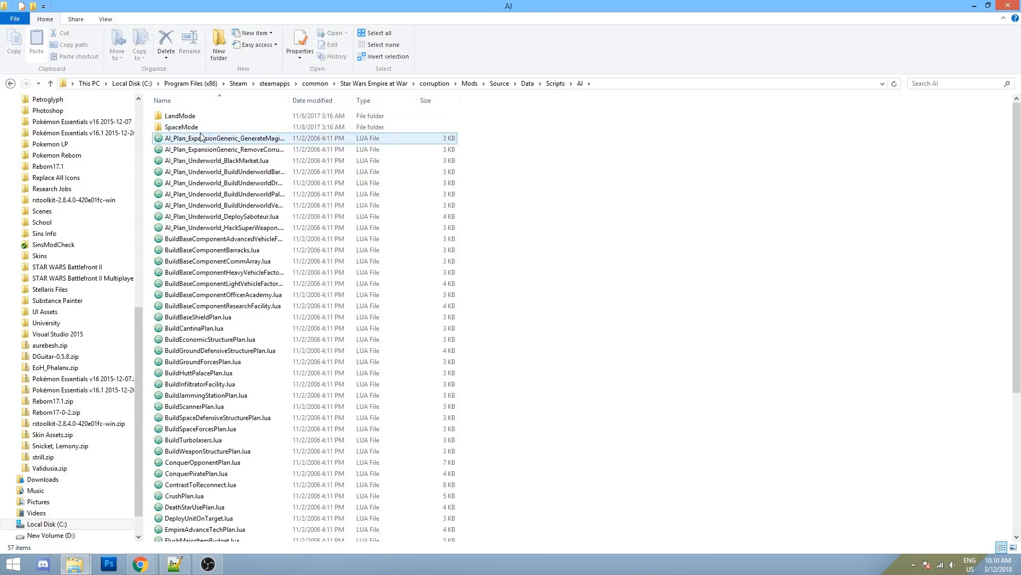
pyautogui.doubleClick(191, 127)
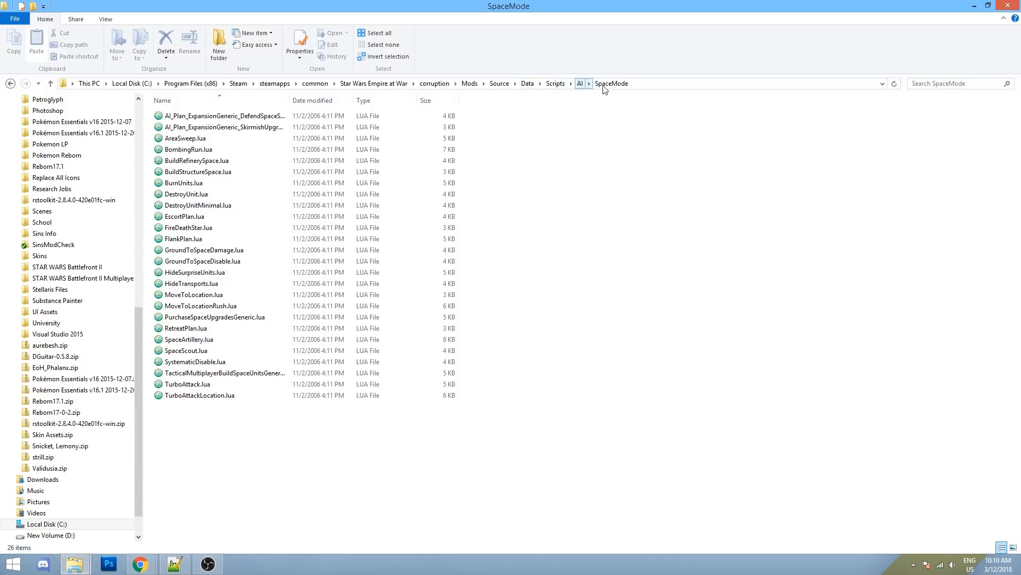
pyautogui.click(197, 377)
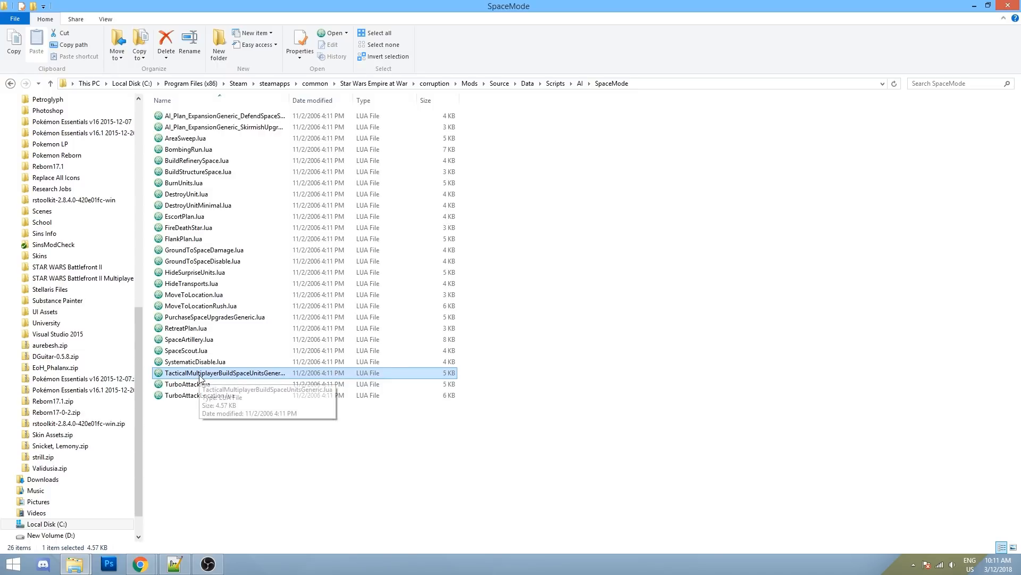
pyautogui.rightClick(200, 378)
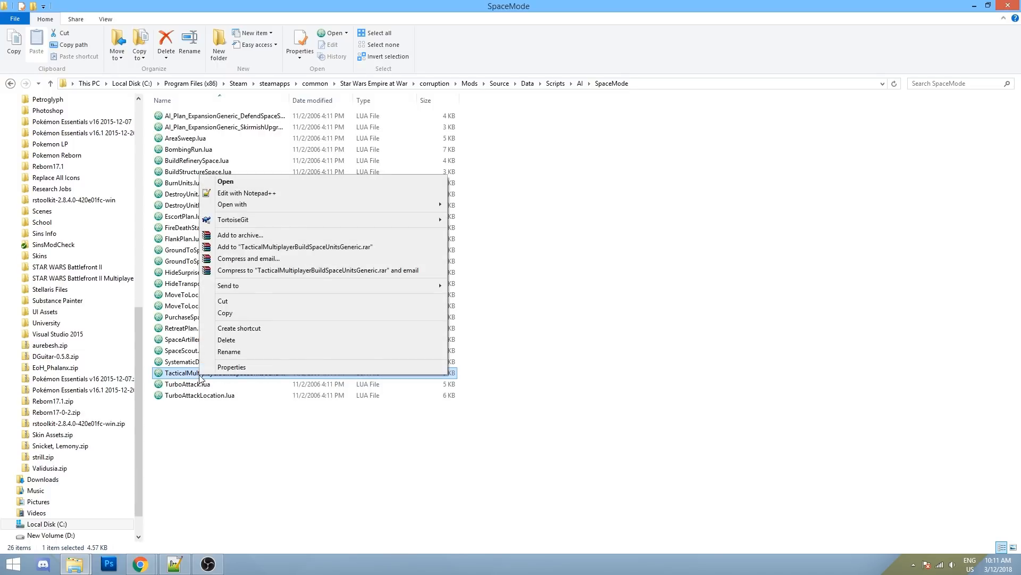
# - Open the script in Notepad++, look over its TaskForce entries, then return to the SpaceMode folder
pyautogui.click(262, 194)
pyautogui.scroll(-12, 213, 266)
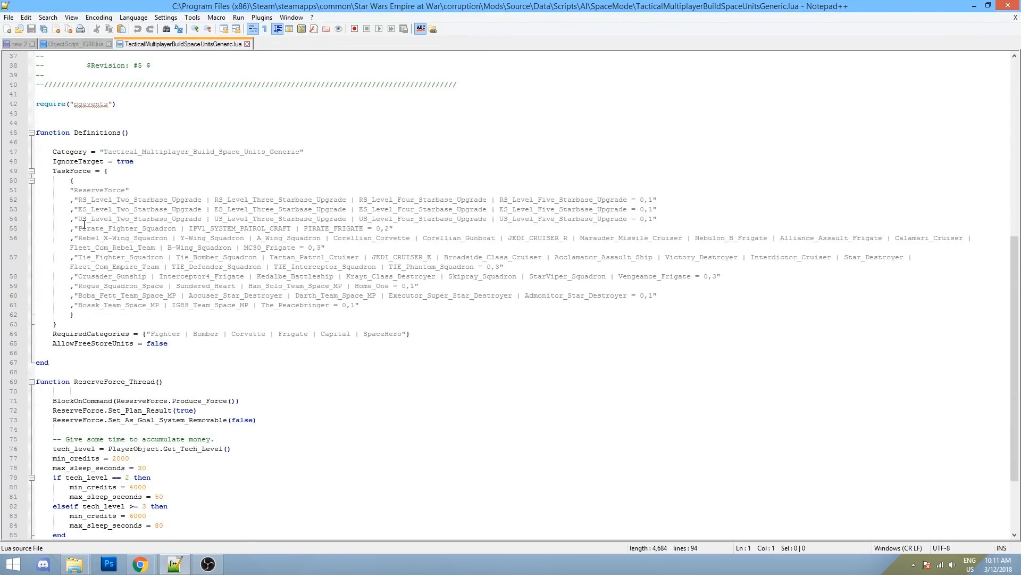
pyautogui.moveTo(75, 186); pyautogui.dragTo(74, 315)
pyautogui.click(300, 244)
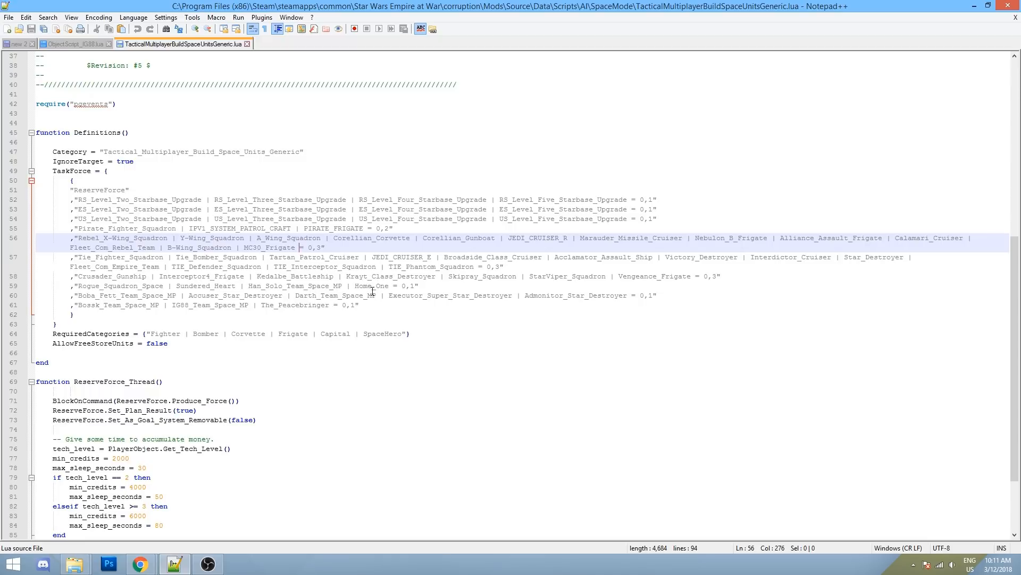
pyautogui.moveTo(67, 294); pyautogui.dragTo(360, 305)
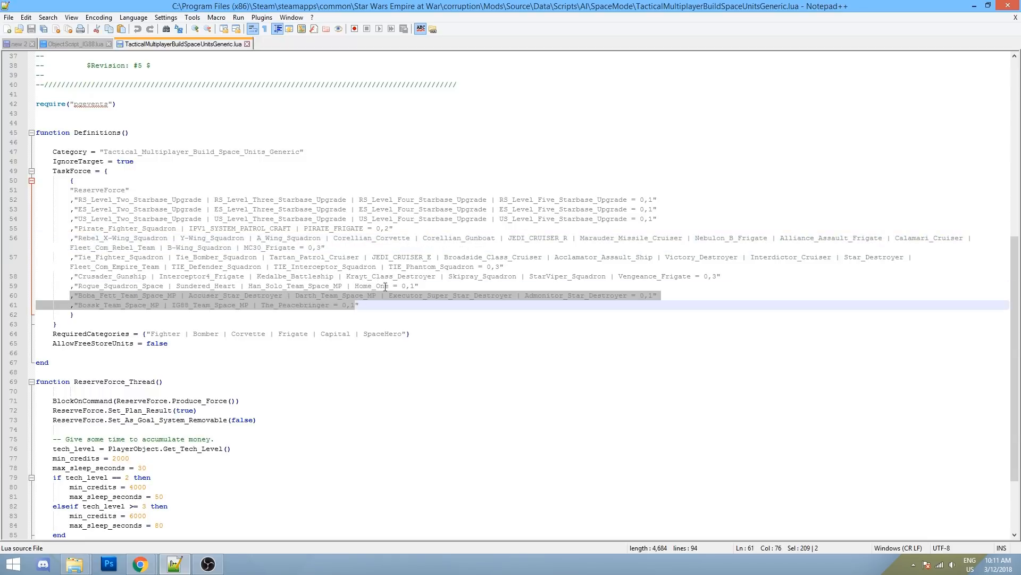
pyautogui.click(393, 276)
pyautogui.moveTo(74, 564)
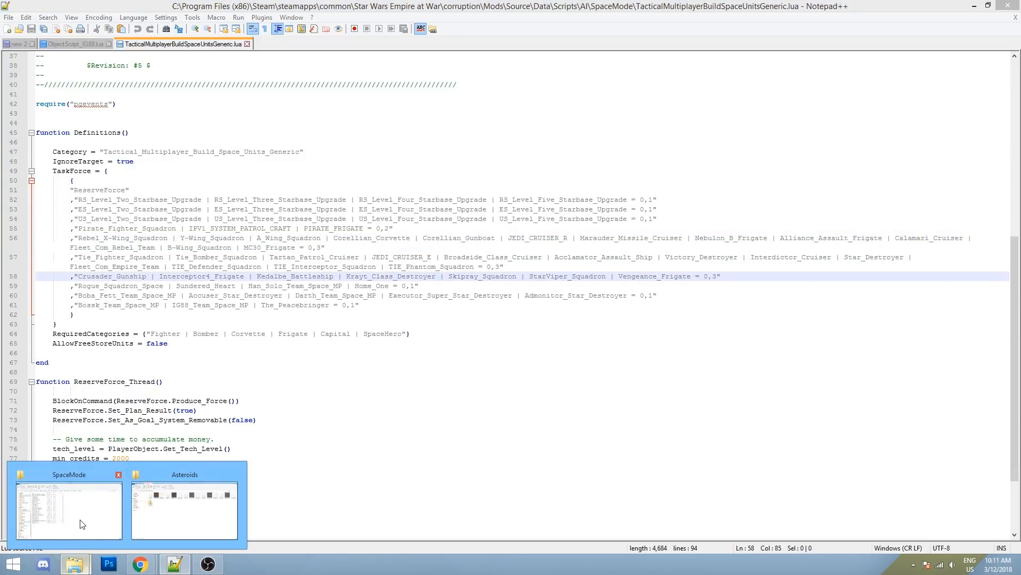
pyautogui.click(79, 520)
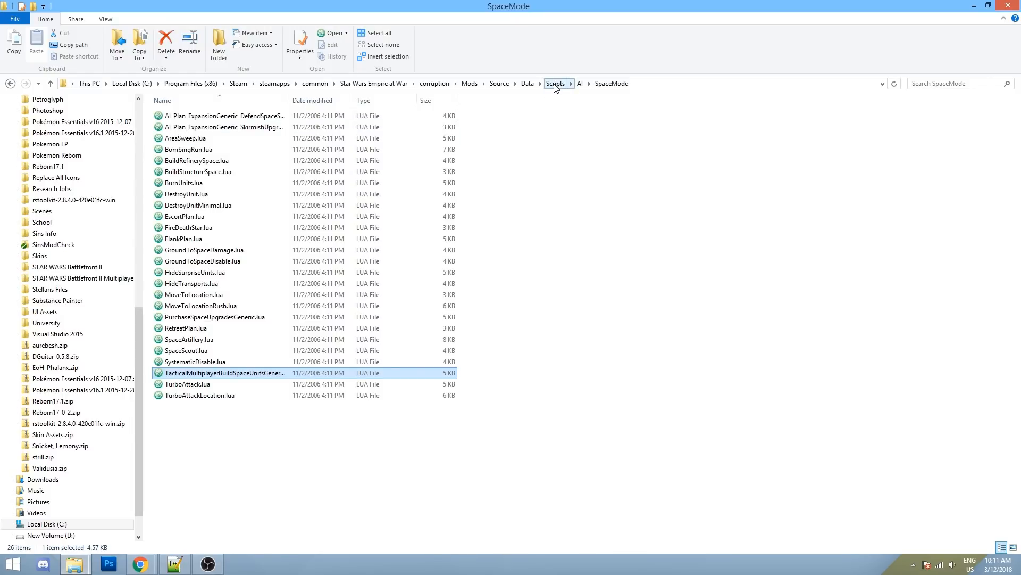
# - Go up to the Data folder, then select the .DAT heading and link in the 'new 2' note
pyautogui.click(527, 84)
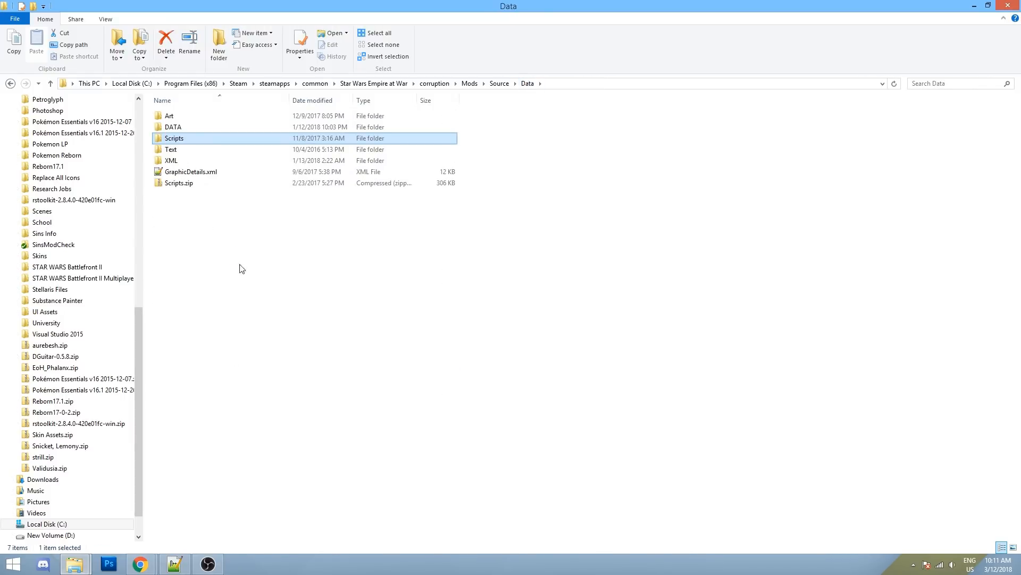
pyautogui.click(173, 564)
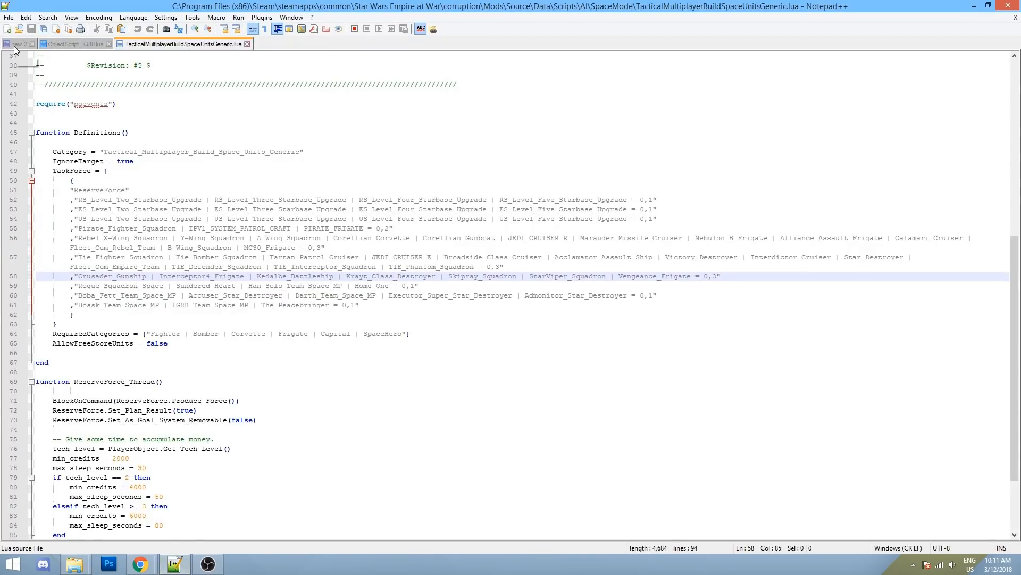
pyautogui.click(14, 46)
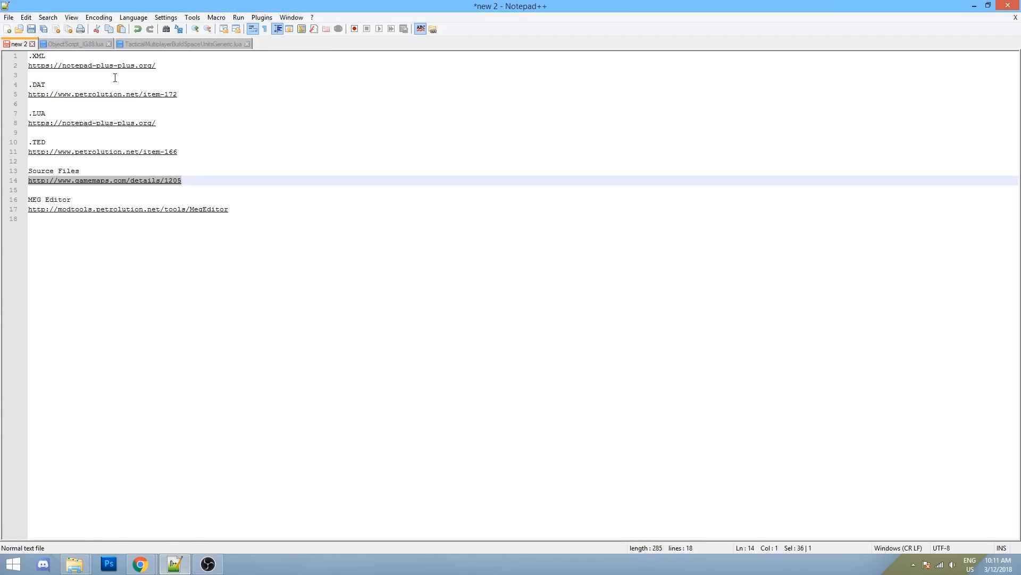
pyautogui.moveTo(201, 86); pyautogui.dragTo(86, 94)
pyautogui.click(194, 96)
pyautogui.click(187, 103)
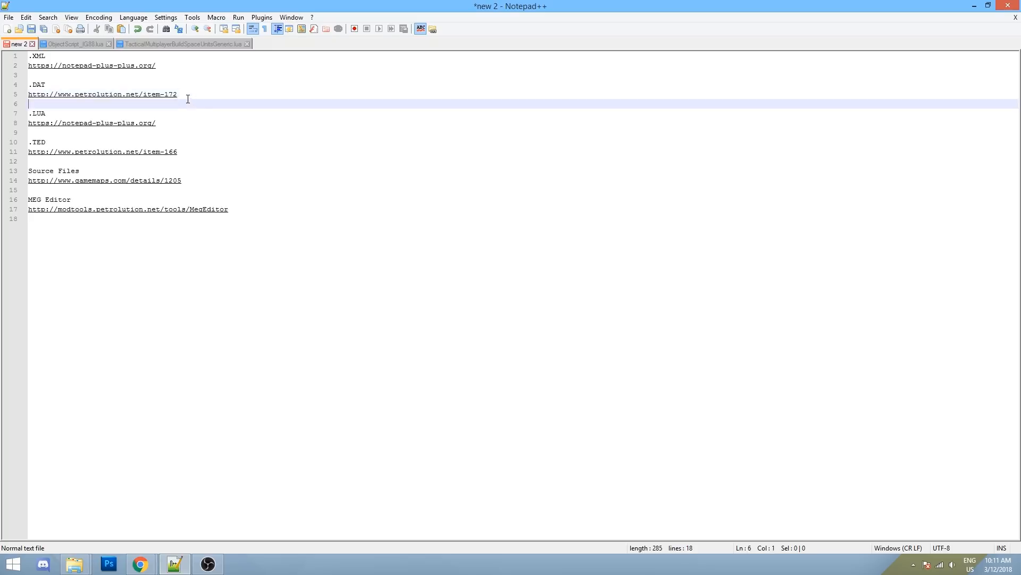
pyautogui.hotkey('shift', 'Up')
pyautogui.hotkey('shift', 'Up')
# - Glance at the Data folder, then reopen SpaceUnitsCapital.xml from Notepad++'s recent files
pyautogui.click(75, 564)
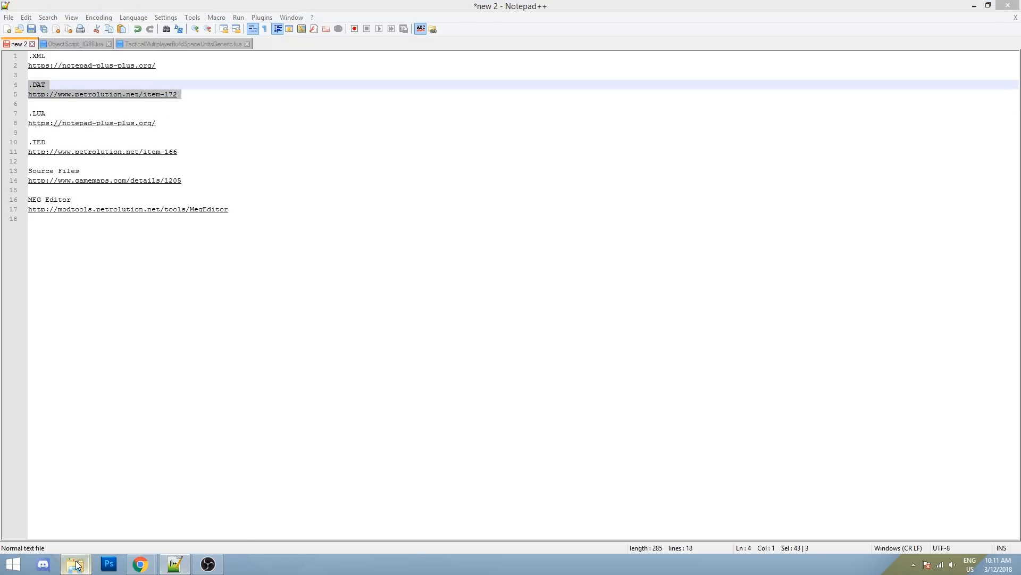
pyautogui.click(75, 515)
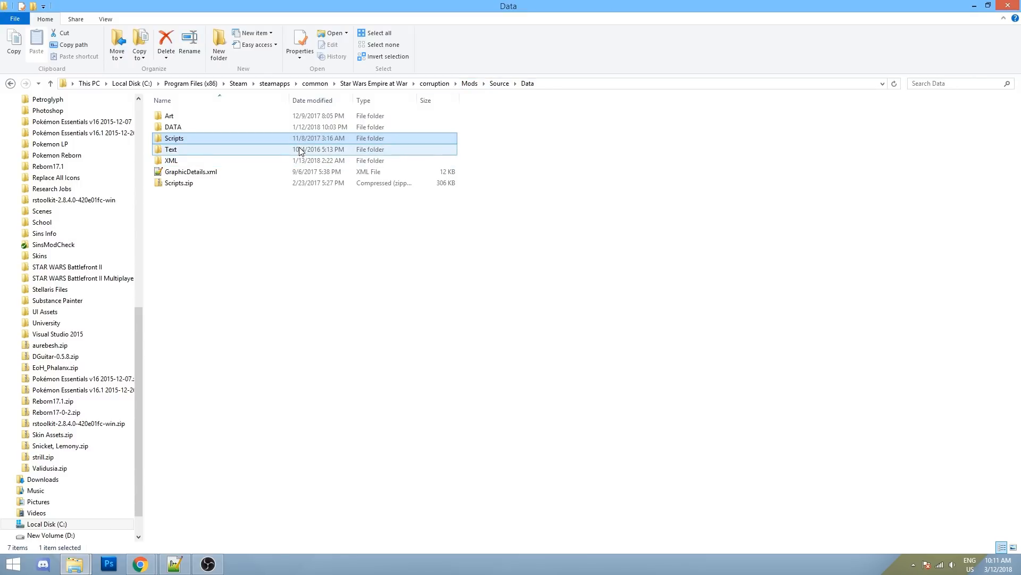
pyautogui.click(174, 564)
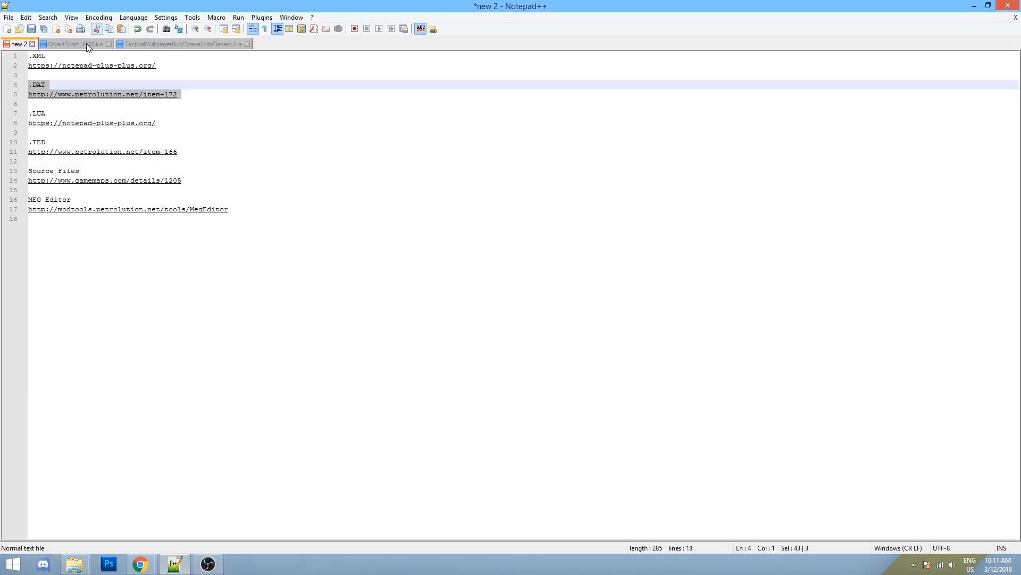
pyautogui.click(9, 17)
pyautogui.click(245, 262)
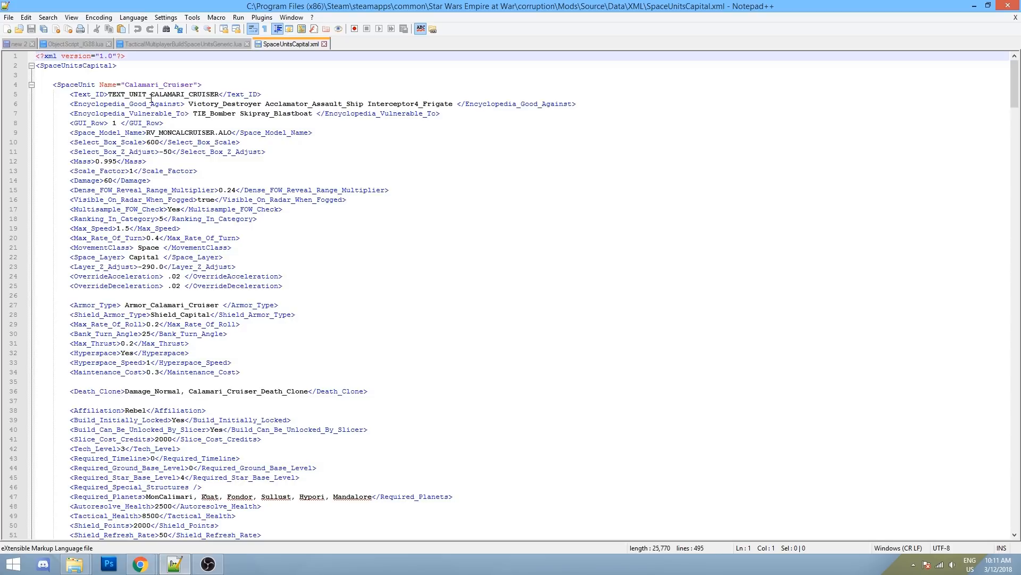
# - Select TEXT_UNIT_CALAMARI_CRUISER in the XML, then bring the Data folder window back
pyautogui.moveTo(108, 95); pyautogui.dragTo(218, 96)
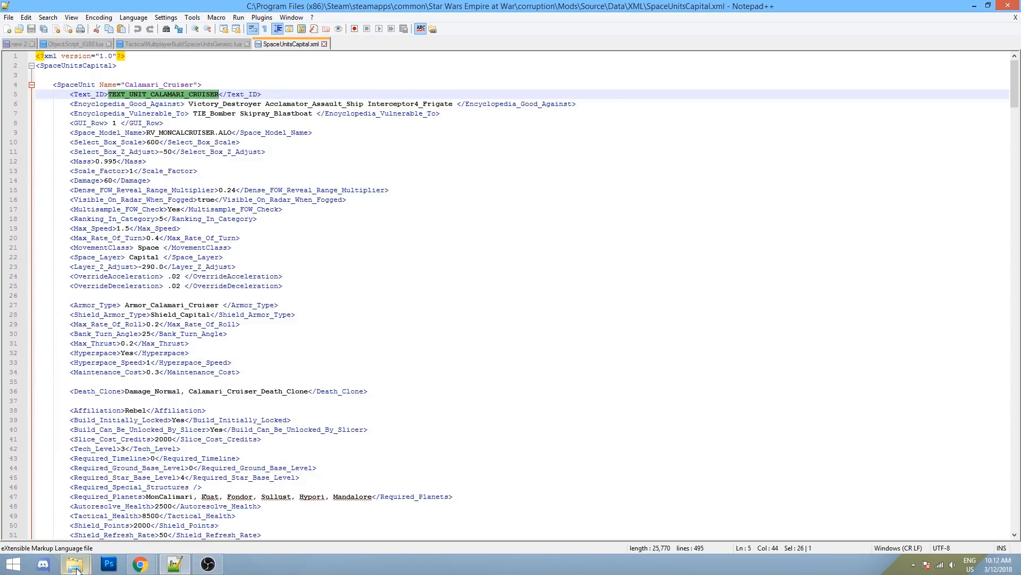
pyautogui.moveTo(75, 564)
pyautogui.click(75, 512)
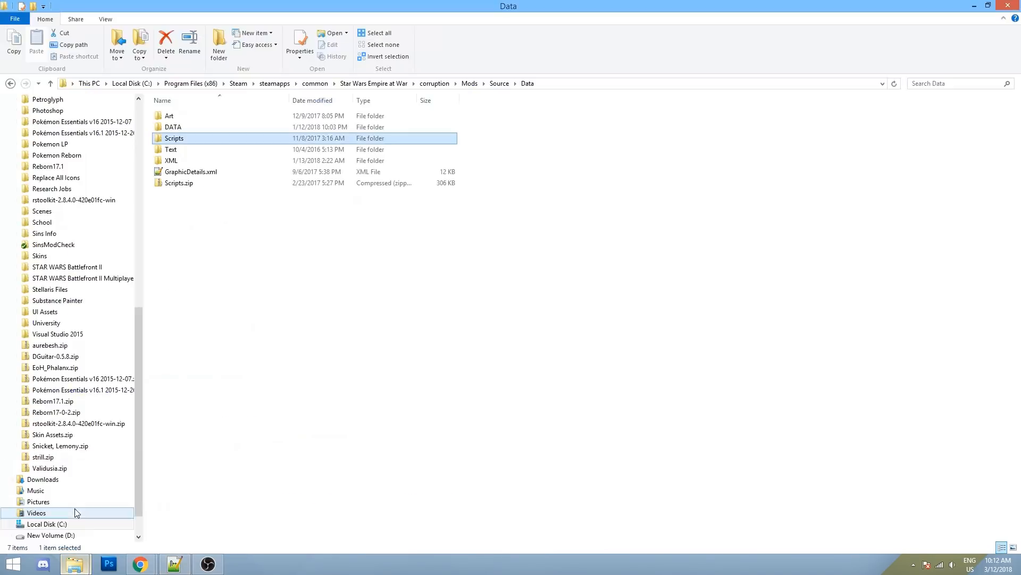
# - Open mastertextfile_english.dat from the Data\Text folder in EAW DAT Editor
pyautogui.click(497, 84)
pyautogui.doubleClick(171, 117)
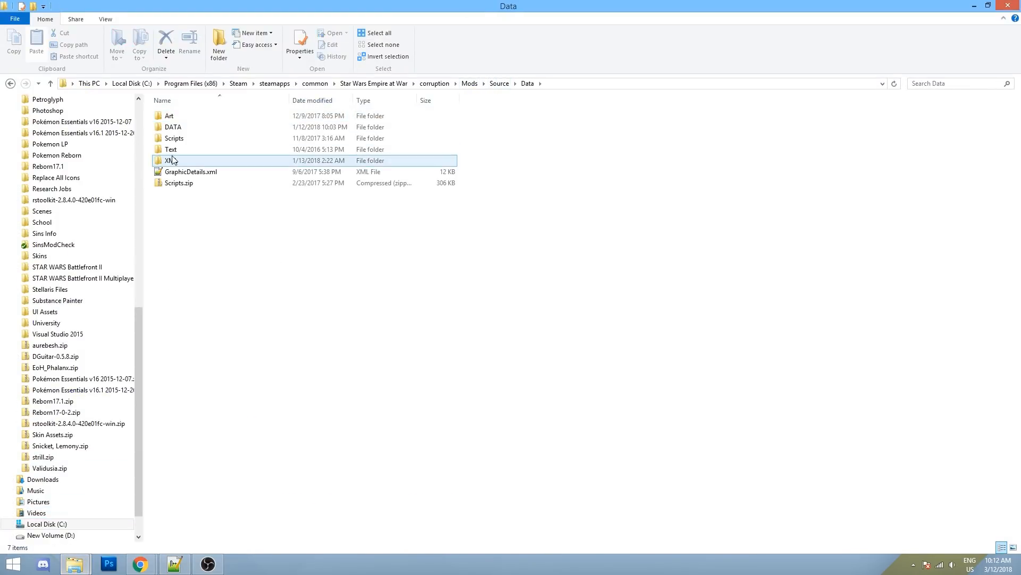
pyautogui.doubleClick(170, 151)
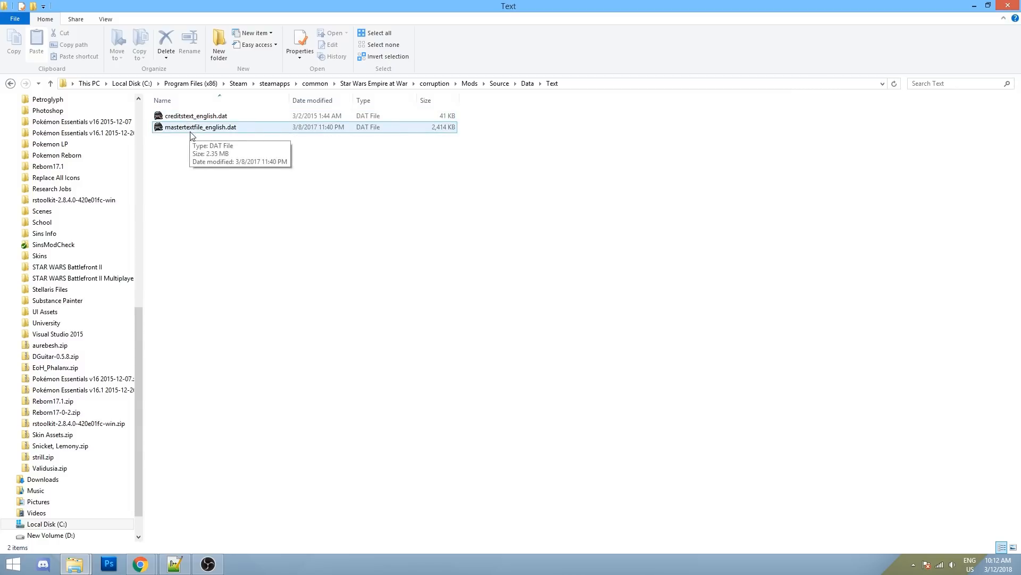
pyautogui.doubleClick(196, 127)
# - Load the Source mod's Data\Text\mastertextfile_english.dat through the editor's Open dialog
pyautogui.click(126, 134)
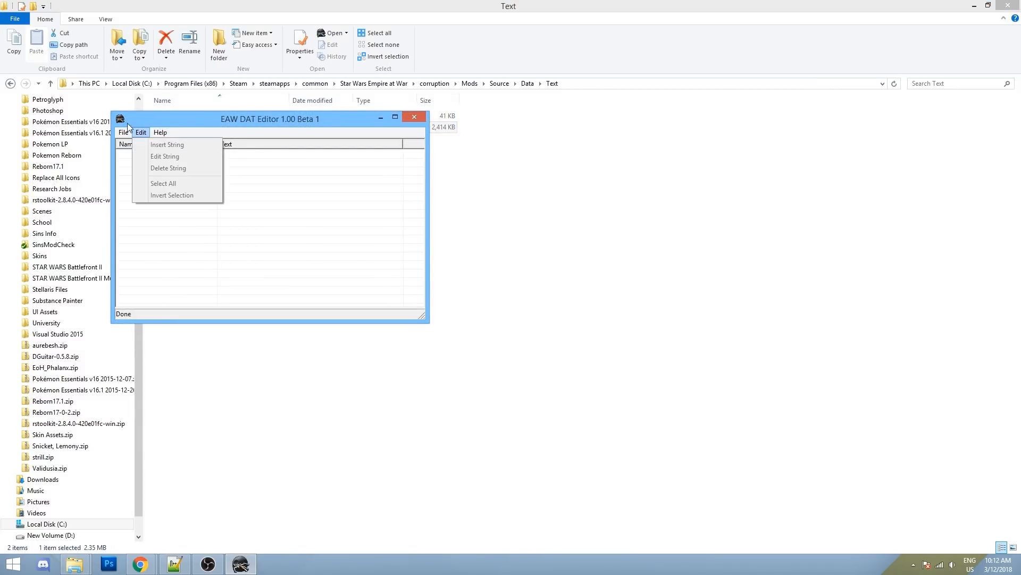
pyautogui.click(143, 156)
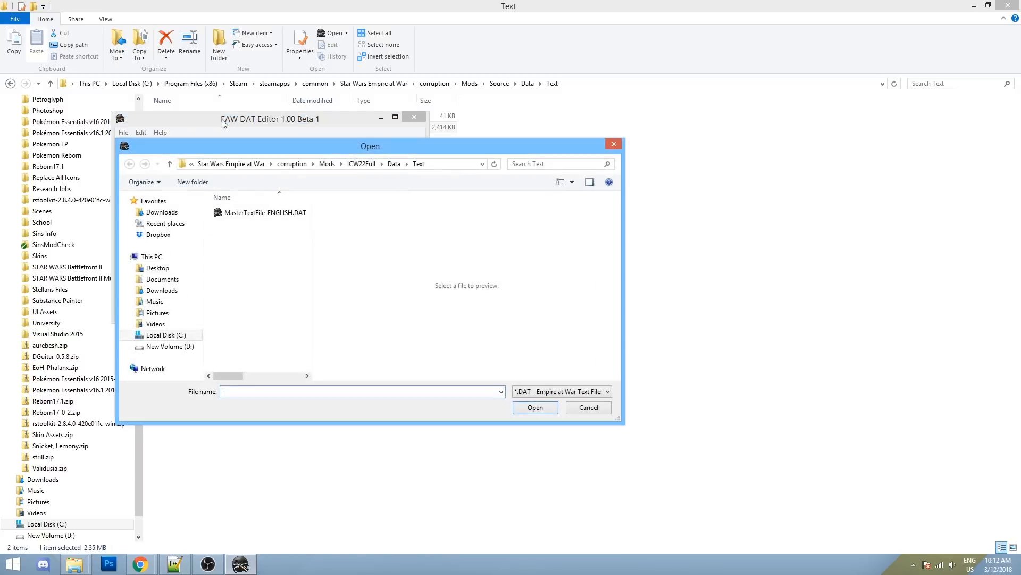
pyautogui.click(329, 165)
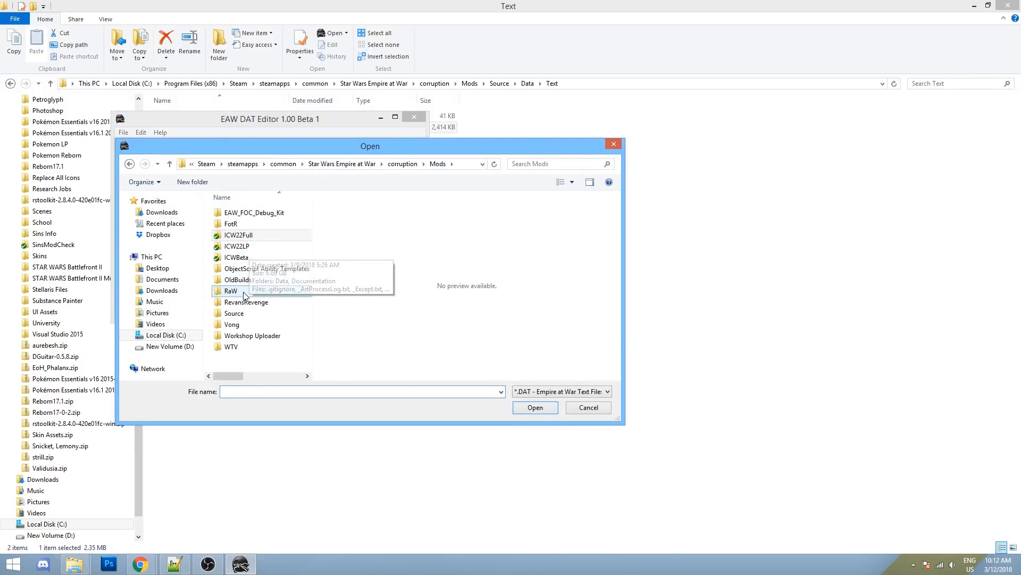
pyautogui.doubleClick(245, 314)
pyautogui.doubleClick(233, 216)
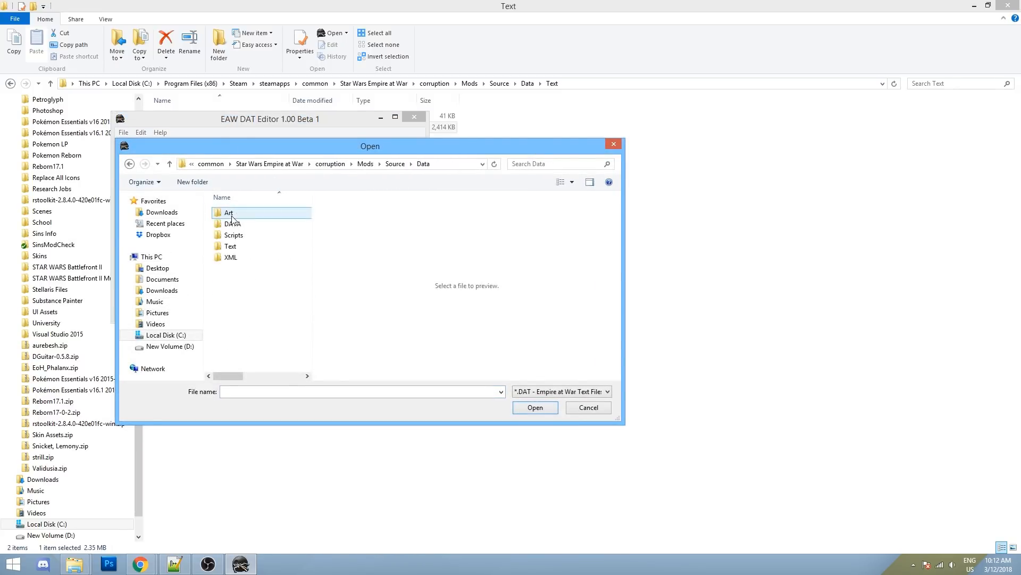
pyautogui.doubleClick(232, 247)
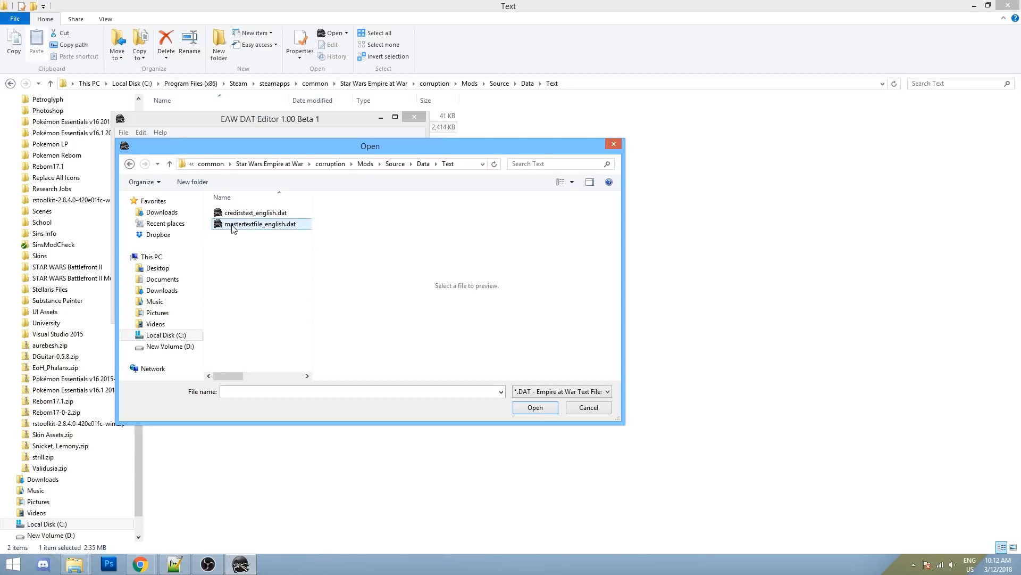
pyautogui.doubleClick(232, 224)
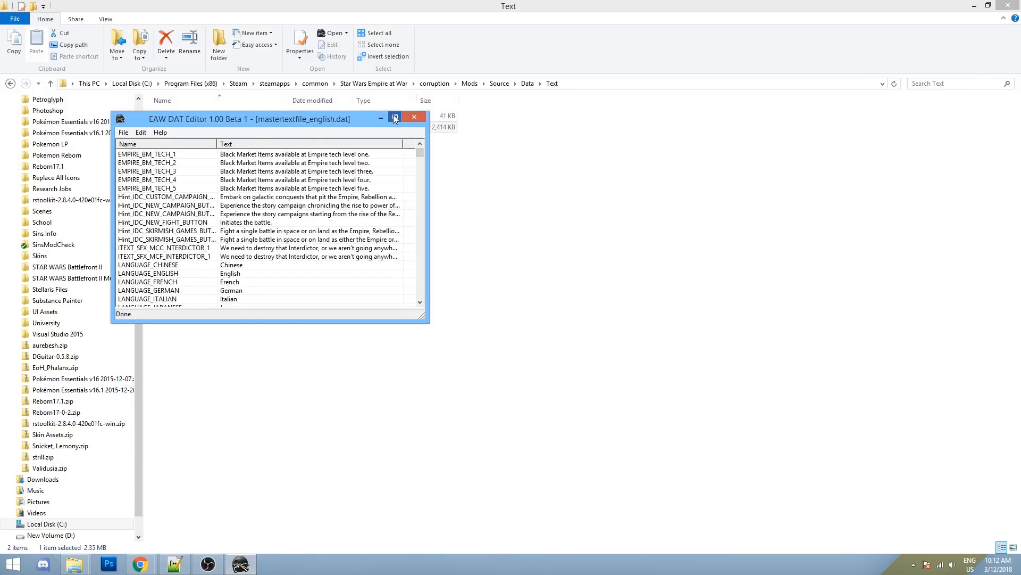
# - Maximize the editor and toggle the string list's Name sort between descending and ascending
pyautogui.click(395, 118)
pyautogui.scroll(-5, 90, 88)
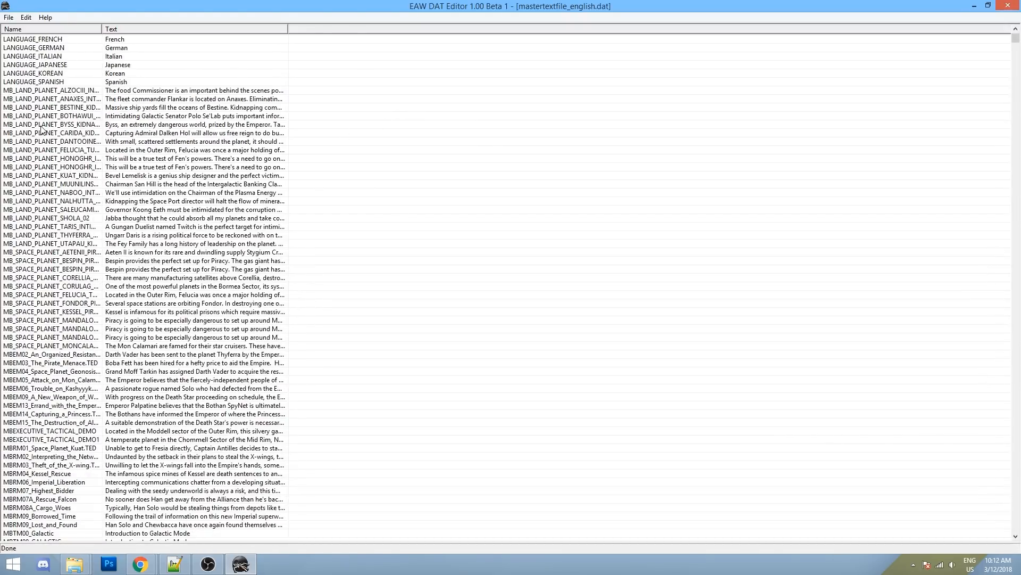
pyautogui.click(34, 30)
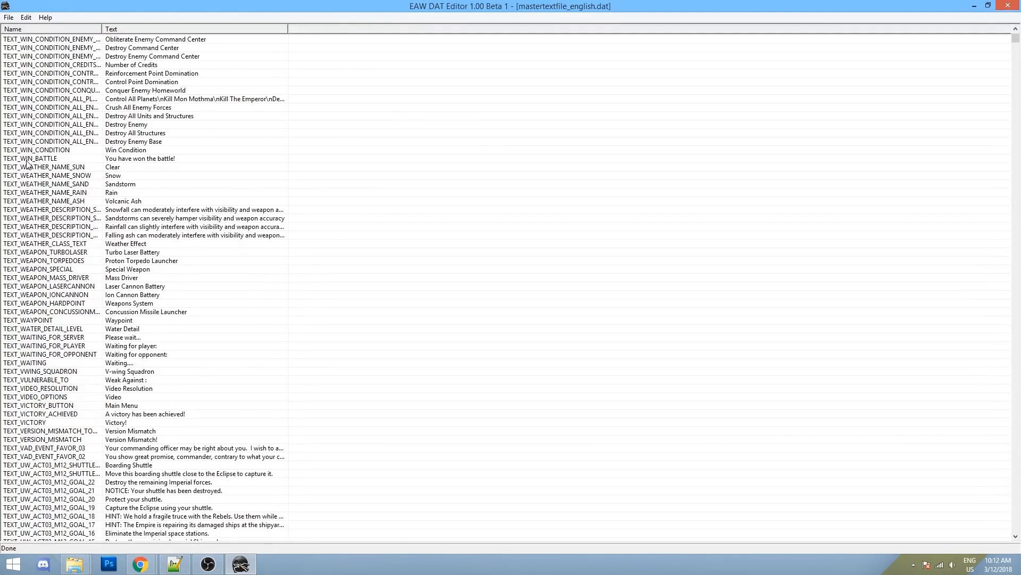
pyautogui.scroll(6, 27, 164)
pyautogui.scroll(-7, 88, 176)
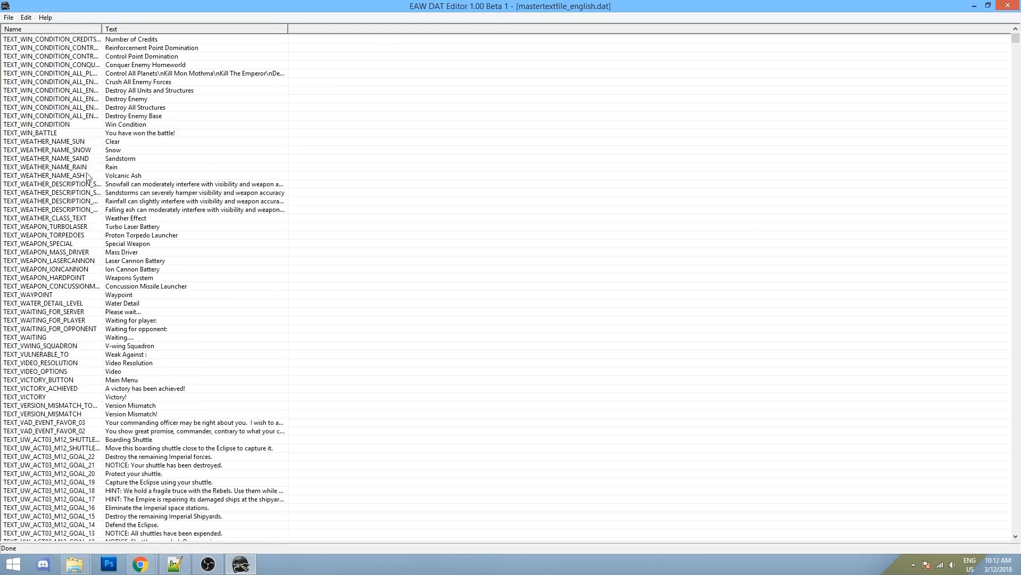
pyautogui.scroll(-20, 88, 176)
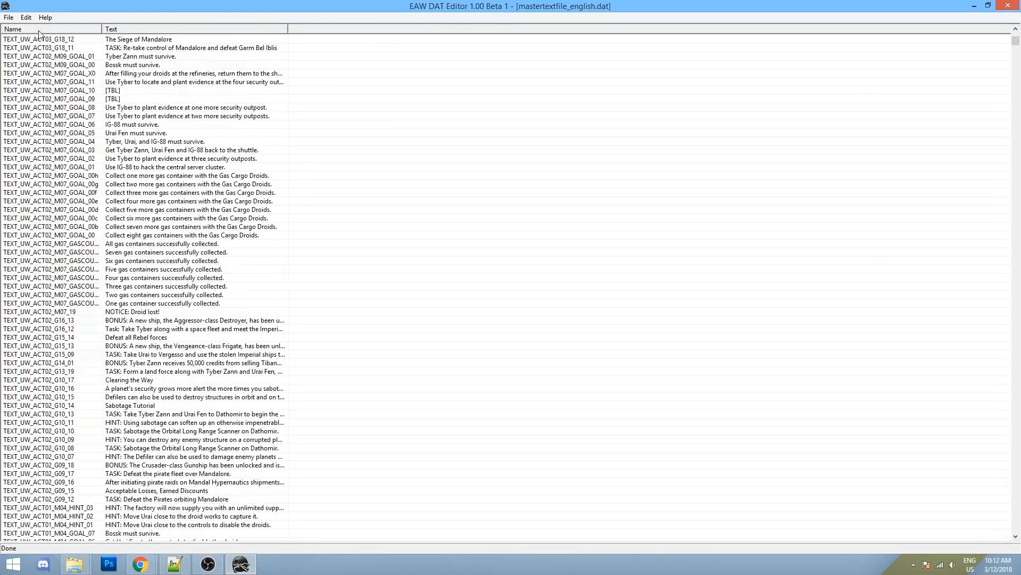
pyautogui.click(39, 31)
pyautogui.scroll(-11, 32, 34)
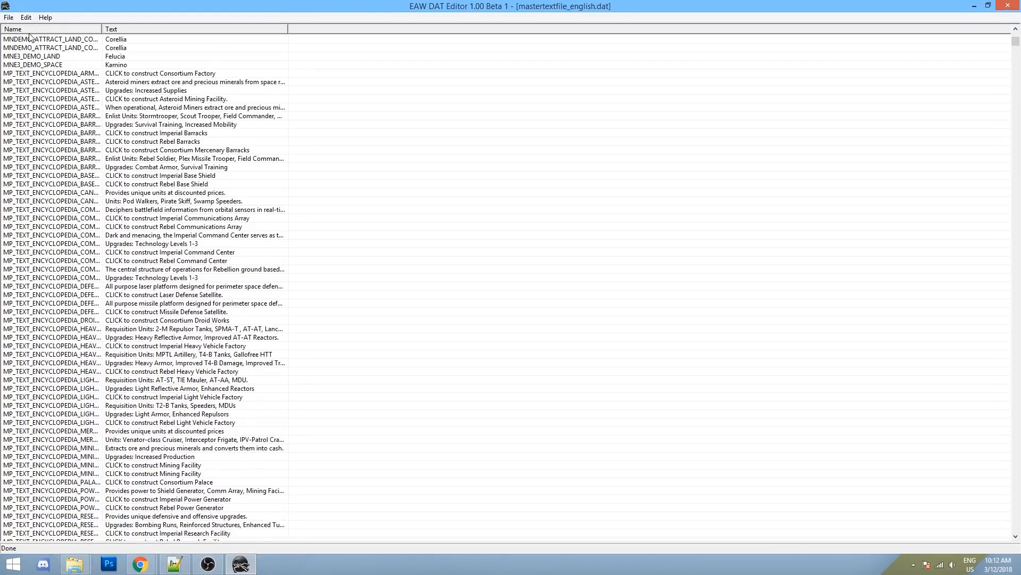
pyautogui.click(29, 31)
pyautogui.click(29, 31)
pyautogui.click(28, 31)
pyautogui.click(29, 31)
# - Sort the strings by the Text column, ascending from '6 of 6 data pods collected'
pyautogui.click(142, 31)
pyautogui.click(141, 31)
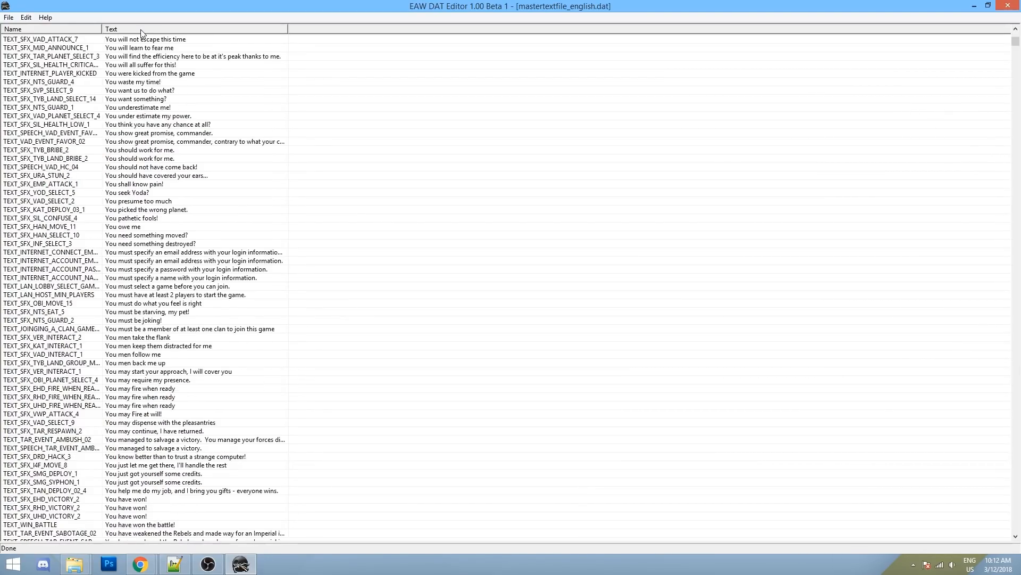
pyautogui.click(140, 30)
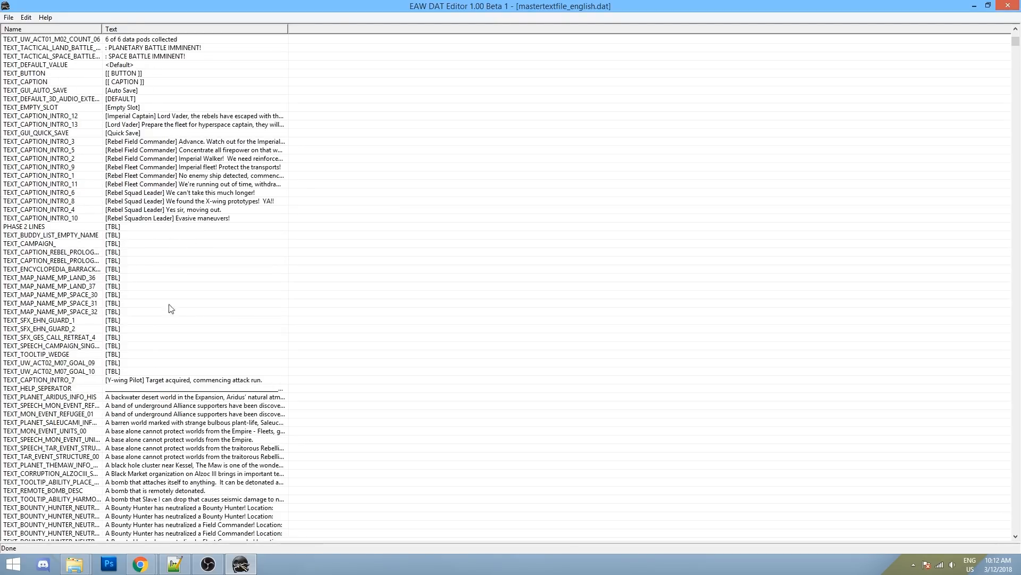
pyautogui.scroll(-9, 159, 298)
# - Open the Edit String dialog and select TEXT_UNIT_CALAMARI_CRUISER in SpaceUnitsCapital.xml
pyautogui.click(25, 18)
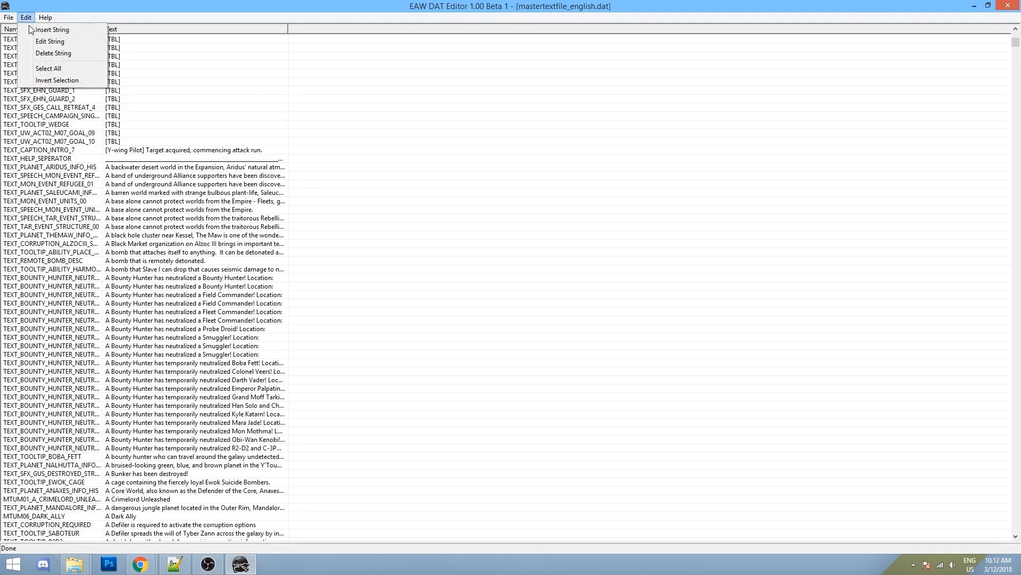
pyautogui.click(48, 30)
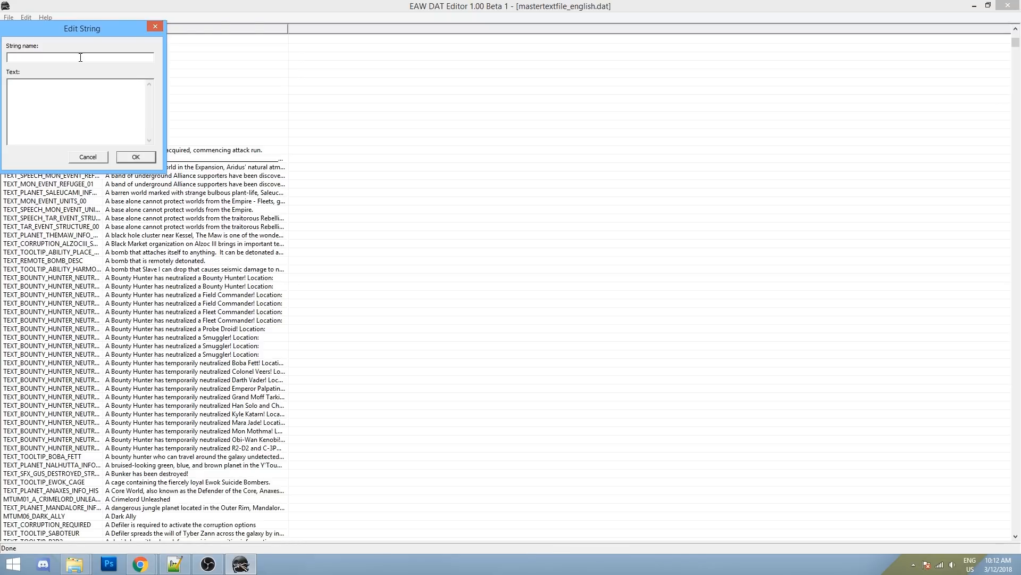
pyautogui.click(183, 566)
pyautogui.rightClick(142, 99)
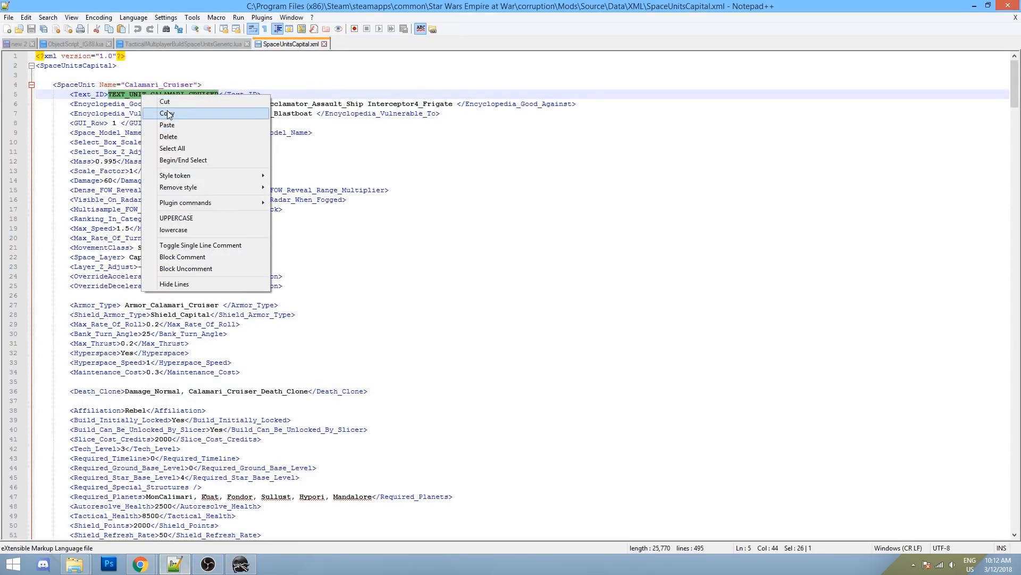
pyautogui.click(172, 122)
pyautogui.hotkey('ctrl', 'z')
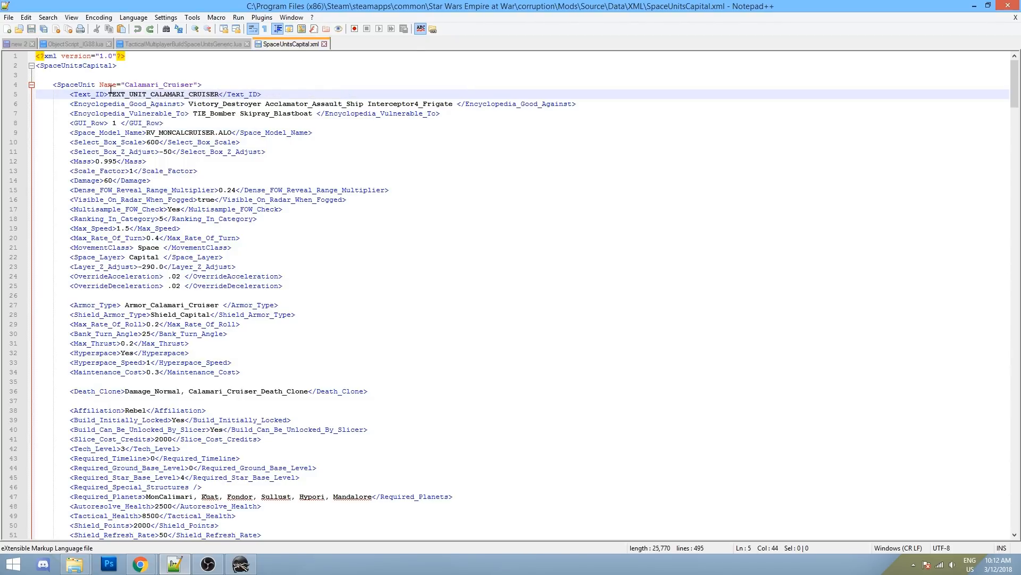
pyautogui.moveTo(108, 94); pyautogui.dragTo(220, 94)
pyautogui.hotkey('ctrl', 'c')
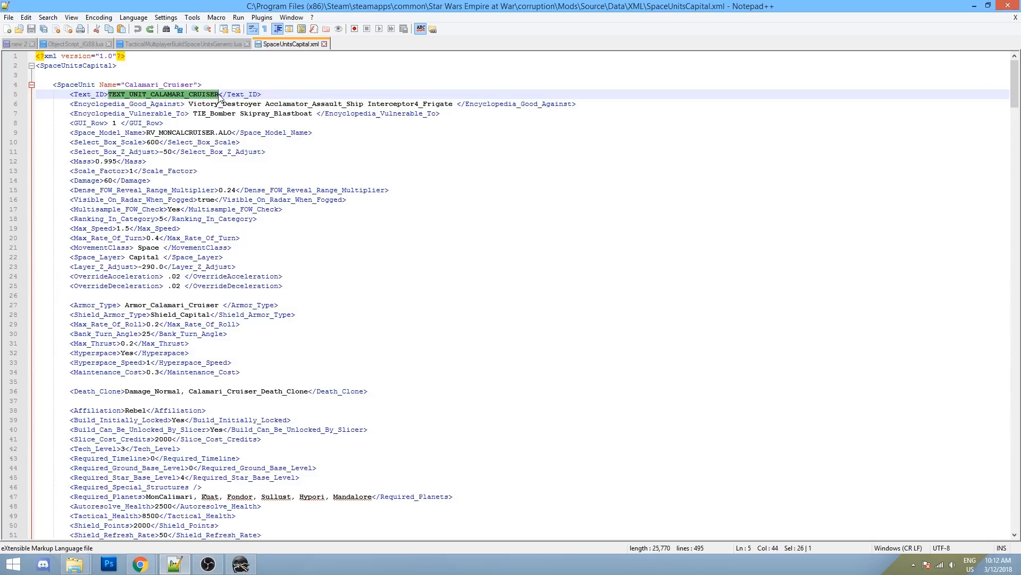
# - Paste TEXT_UNIT_CALAMARI_CRUISER as the string name, cancel the edit, and close the DAT Editor
pyautogui.click(241, 564)
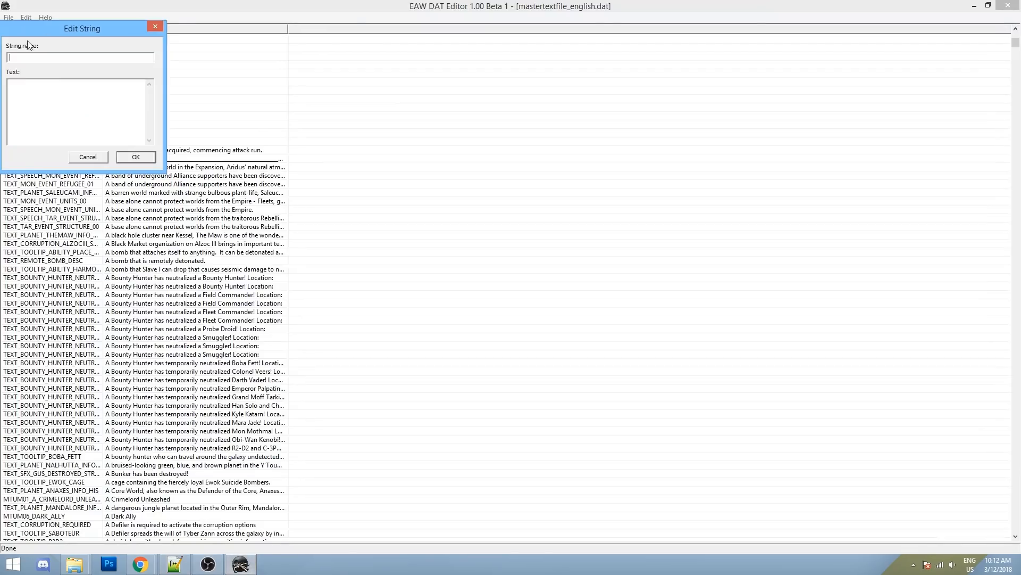
pyautogui.hotkey('ctrl', 'v')
pyautogui.write('Th')
pyautogui.click(80, 158)
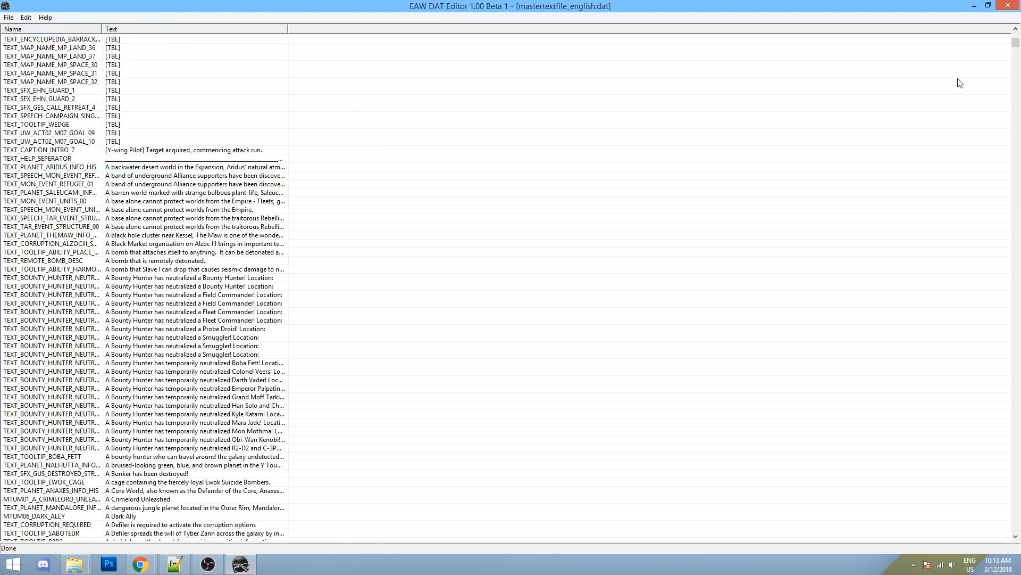
pyautogui.click(1007, 6)
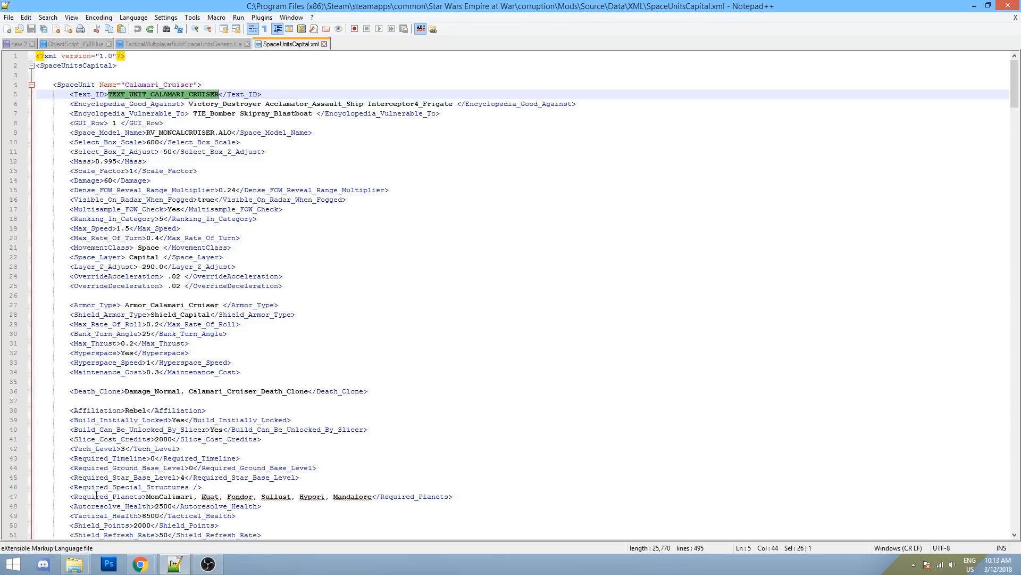
pyautogui.click(75, 565)
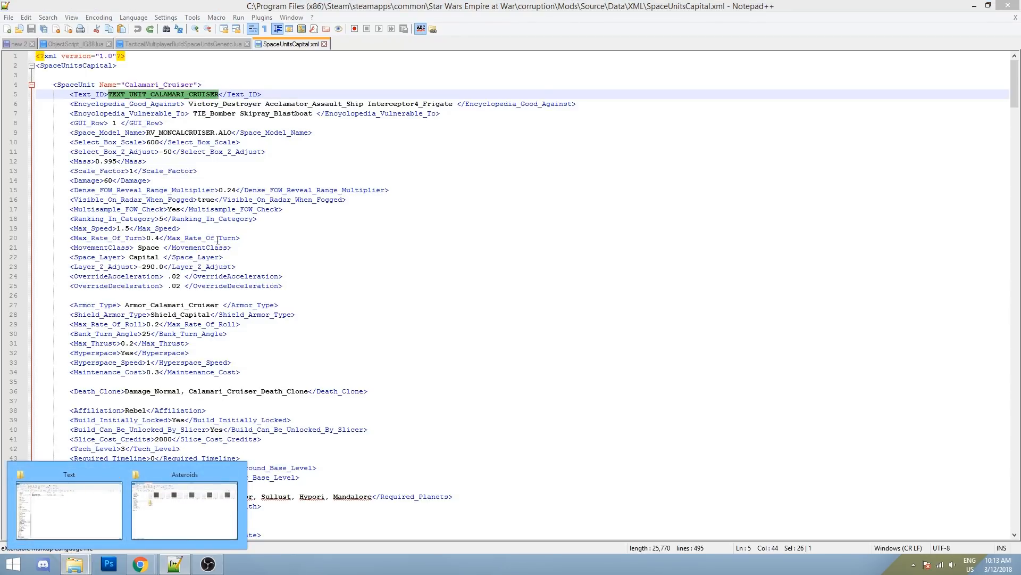
pyautogui.click(104, 518)
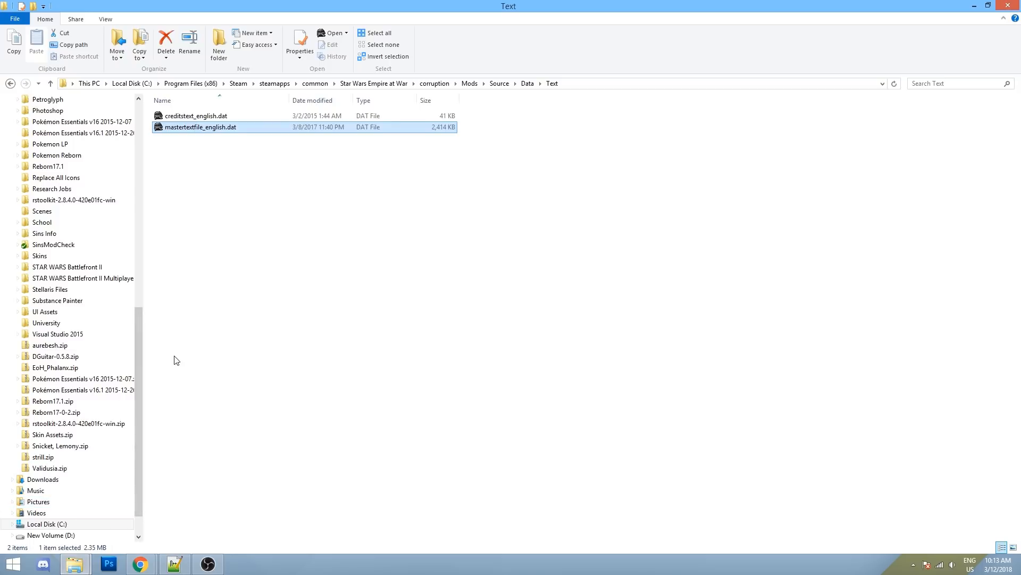
# - Go up to Data, resize the folder tree pane, and open the DATA folder
pyautogui.click(10, 84)
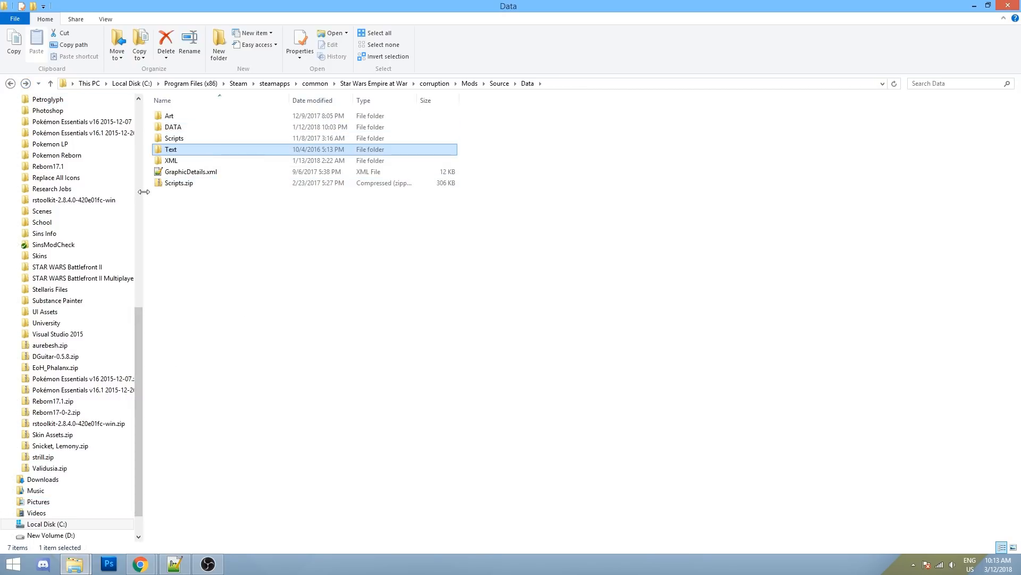
pyautogui.moveTo(144, 191); pyautogui.dragTo(75, 234)
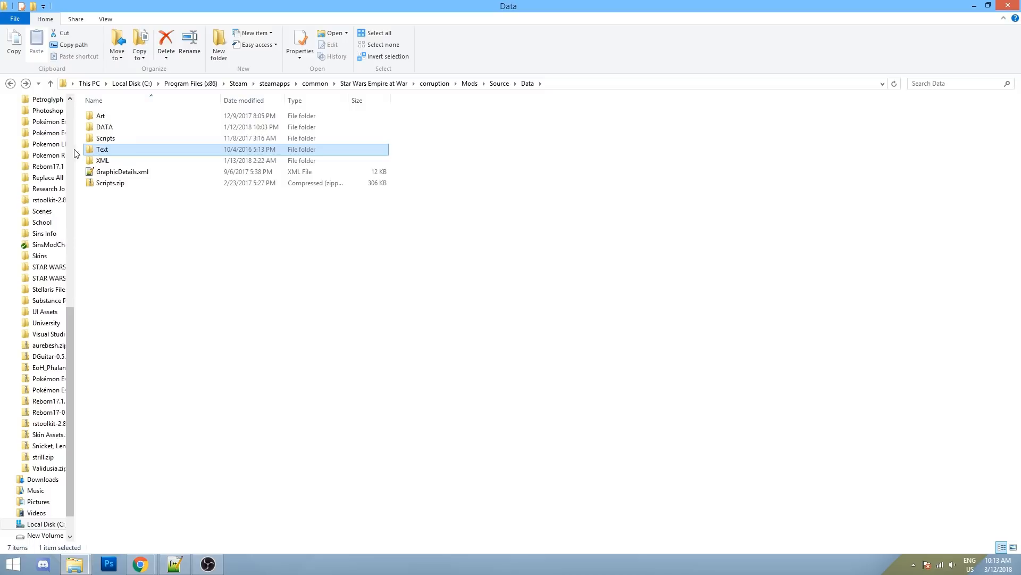
pyautogui.moveTo(74, 153); pyautogui.dragTo(100, 154)
pyautogui.doubleClick(132, 127)
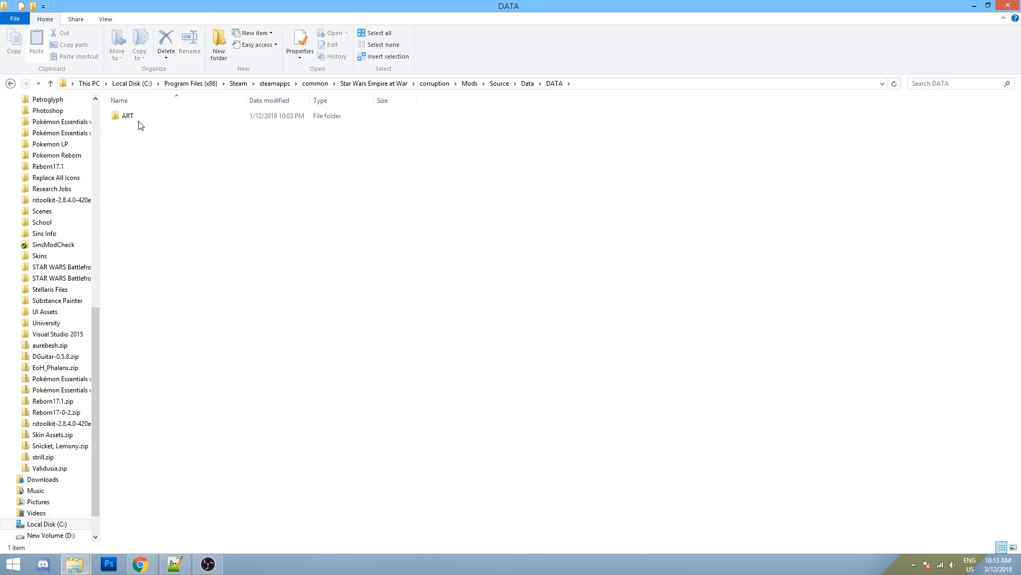
# - Browse the Source mod's Data\Art\MAPS folder, go back to Art, and return to Notepad++
pyautogui.click(470, 83)
pyautogui.doubleClick(131, 220)
pyautogui.doubleClick(128, 115)
pyautogui.click(132, 121)
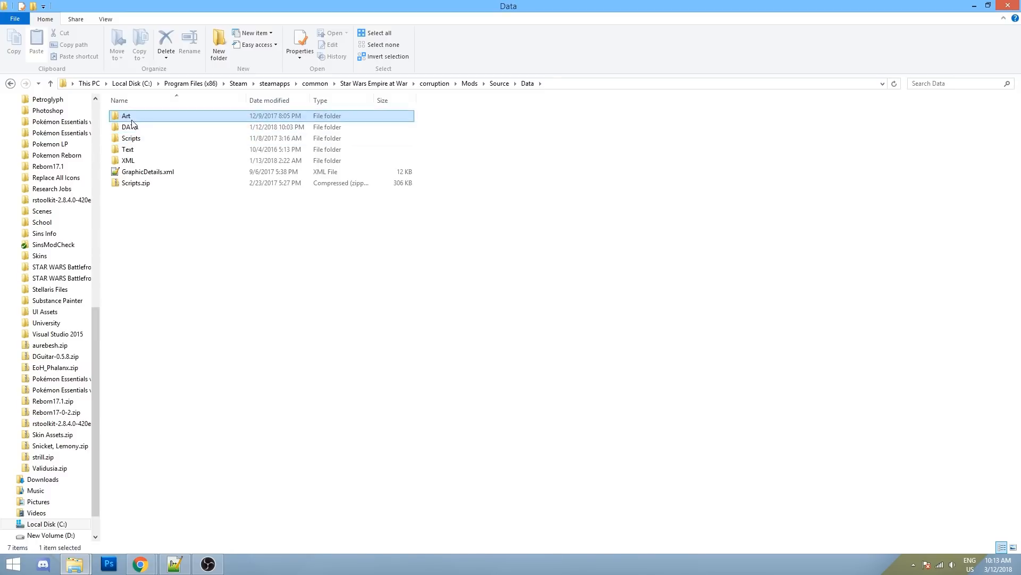
pyautogui.doubleClick(131, 120)
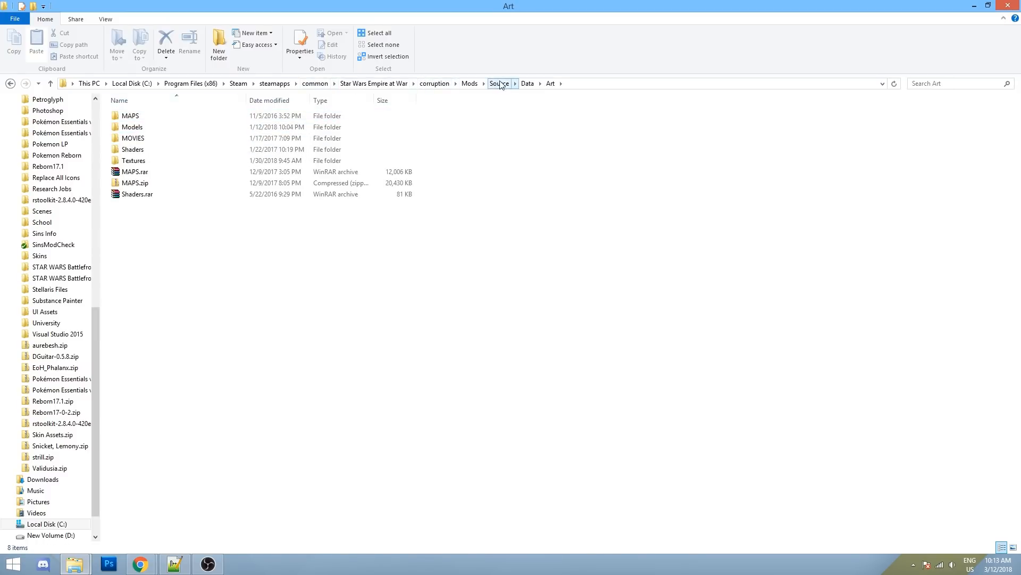
pyautogui.doubleClick(149, 114)
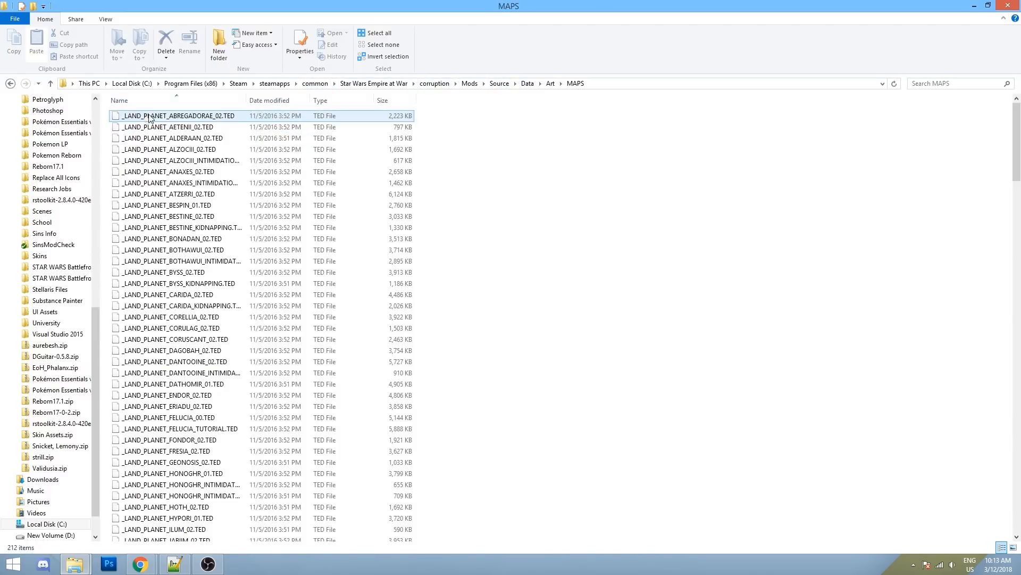
pyautogui.scroll(-19, 149, 118)
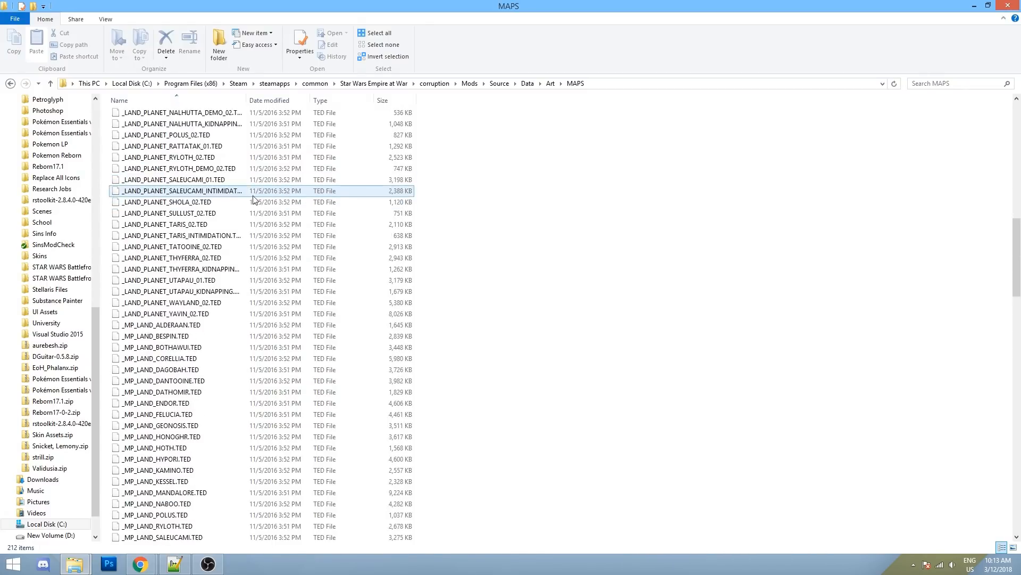
pyautogui.scroll(12, 254, 213)
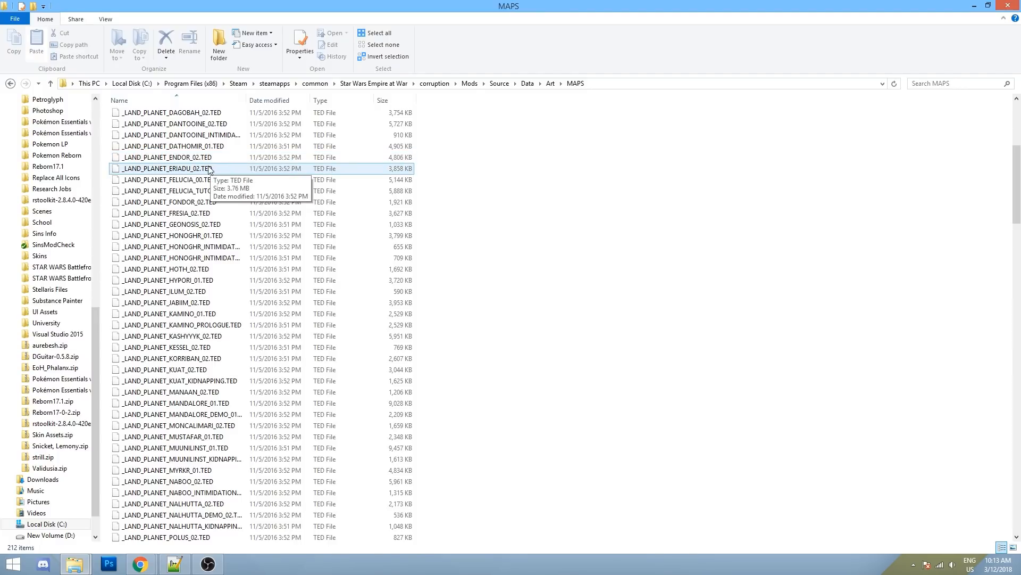
pyautogui.scroll(7, 202, 159)
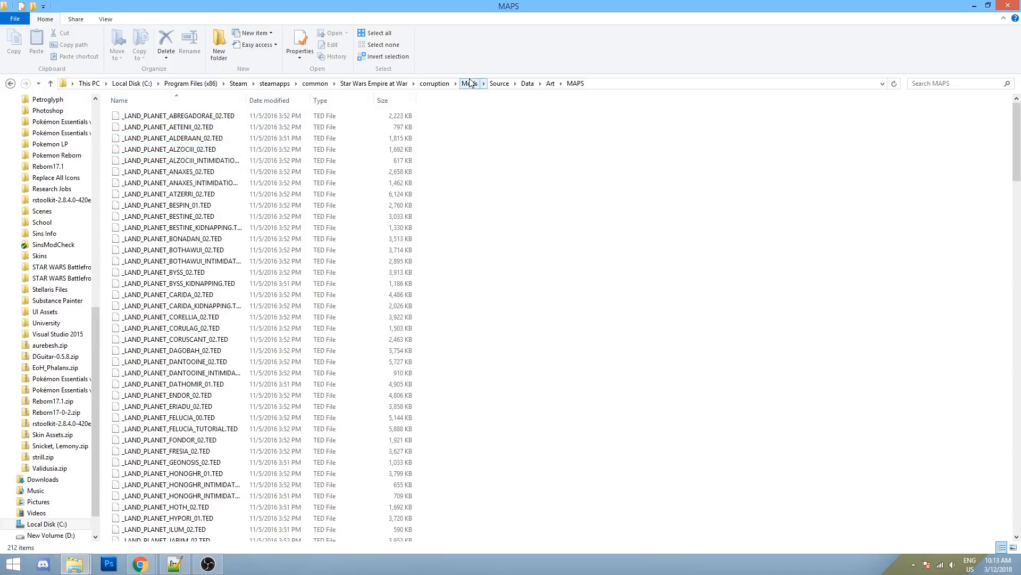
pyautogui.click(10, 84)
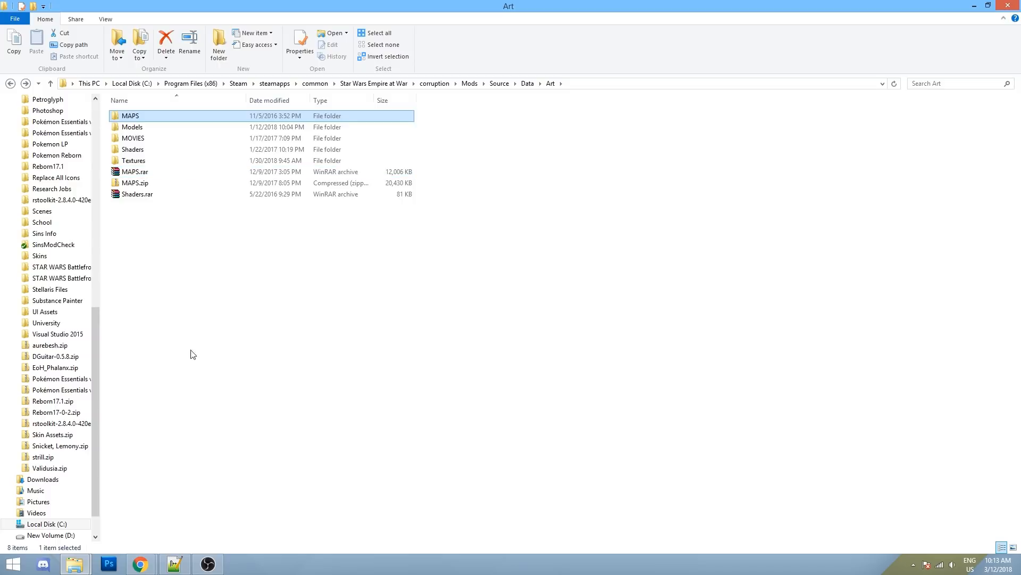
pyautogui.click(171, 566)
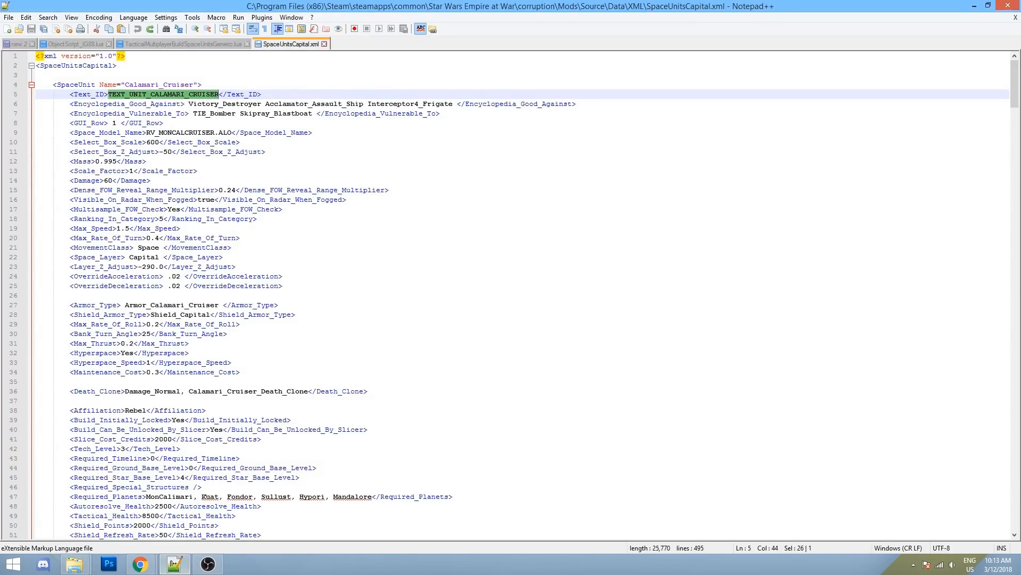
# - Switch to the 'new 2' links list and select the MEG Editor URL on line 17
pyautogui.click(18, 45)
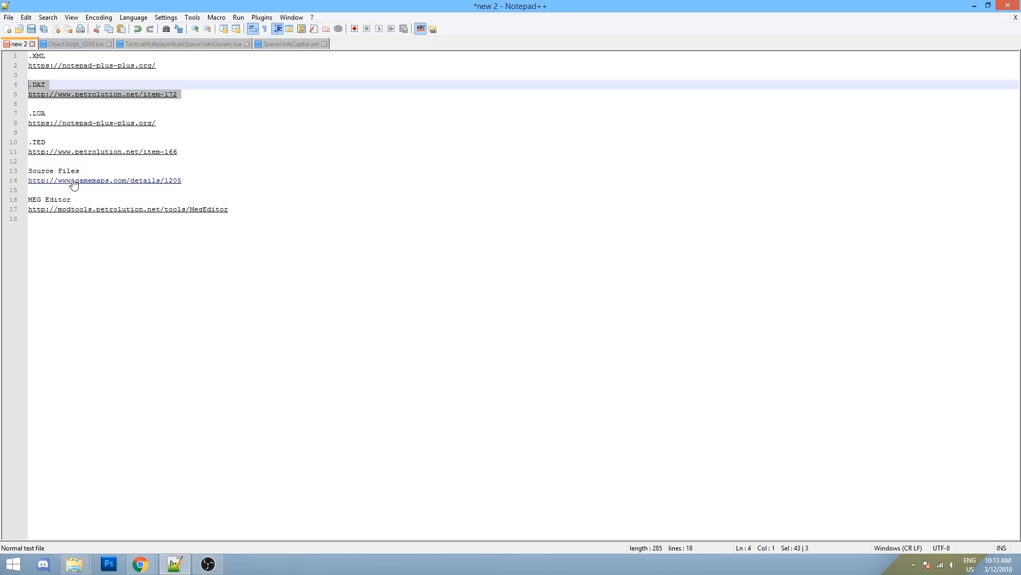
pyautogui.click(176, 172)
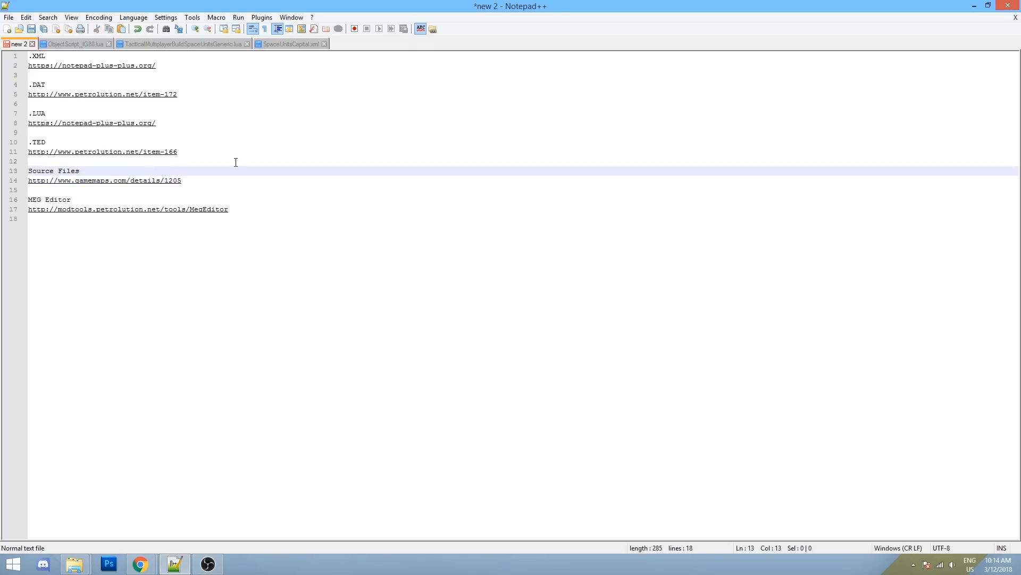
pyautogui.moveTo(254, 208); pyautogui.dragTo(14, 210)
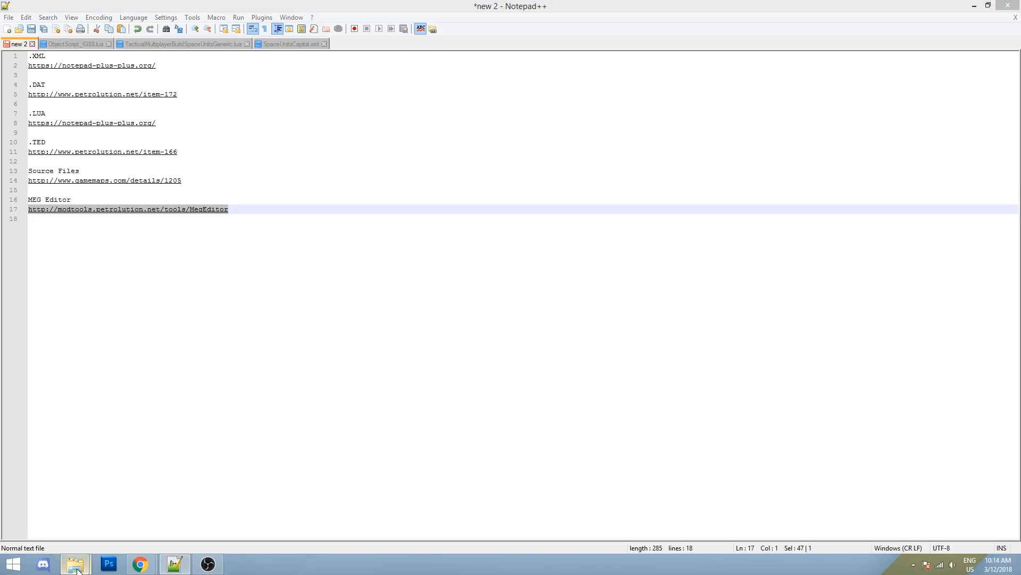
# - Open the corruption game's Data folder and select config.meg through textures.meg
pyautogui.moveTo(75, 564)
pyautogui.click(75, 523)
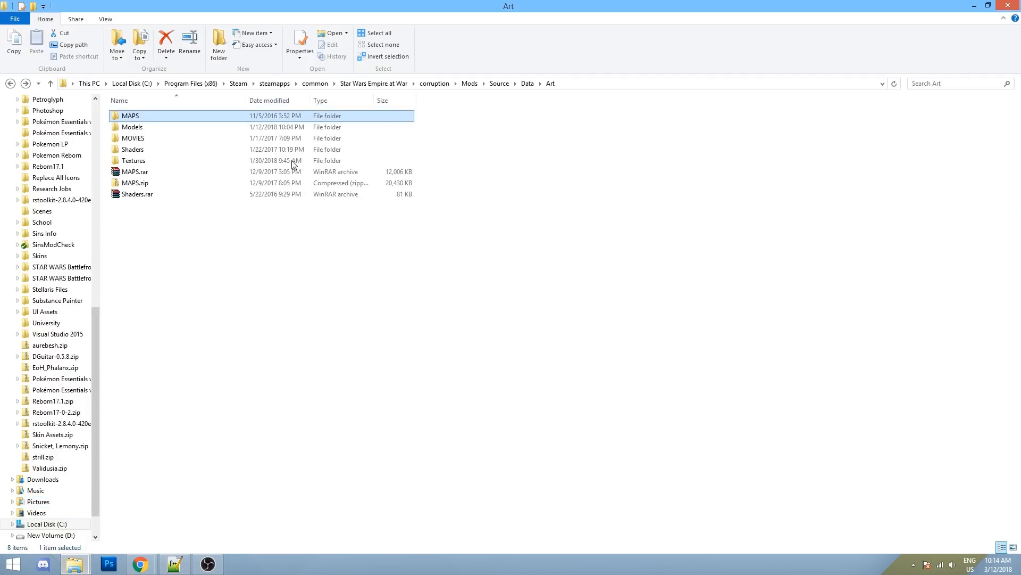
pyautogui.click(470, 84)
pyautogui.click(434, 83)
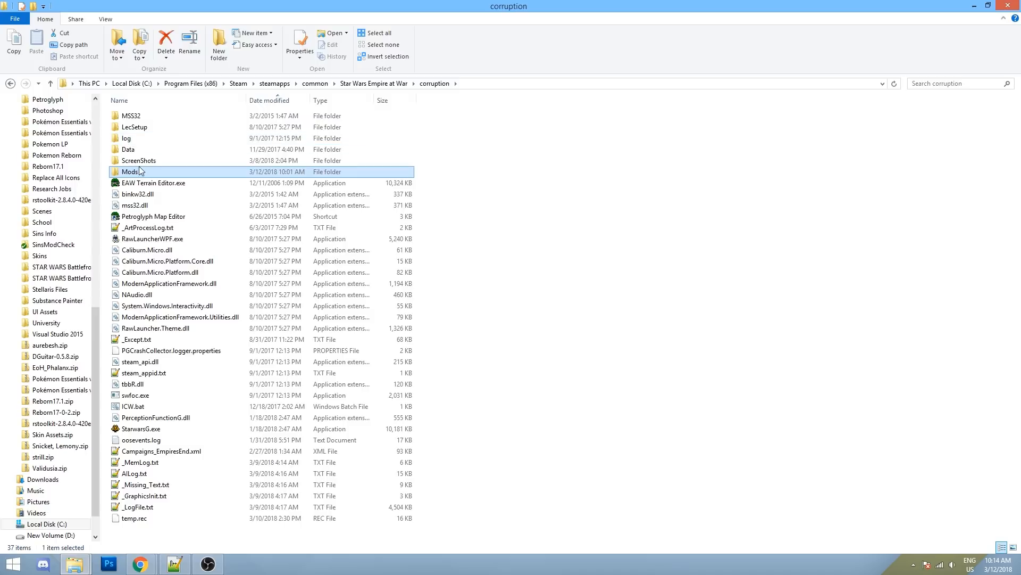
pyautogui.doubleClick(133, 149)
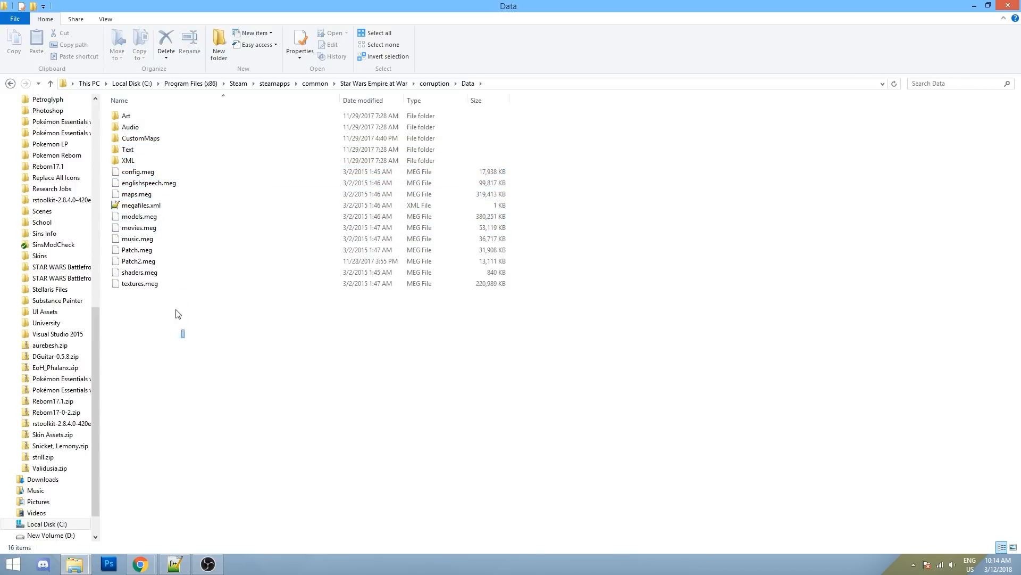
pyautogui.moveTo(182, 336); pyautogui.dragTo(137, 177)
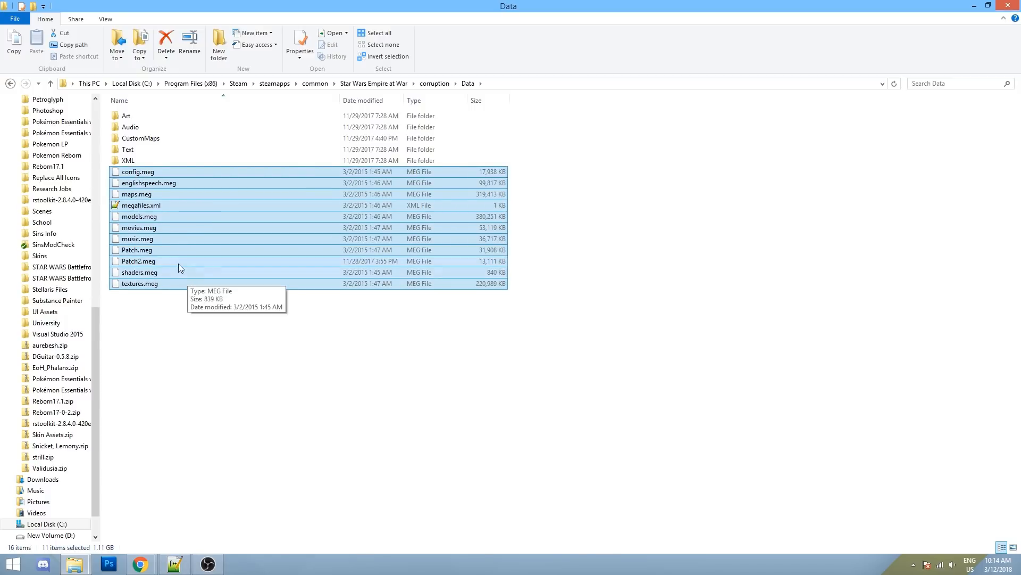
pyautogui.moveTo(206, 338); pyautogui.dragTo(128, 169)
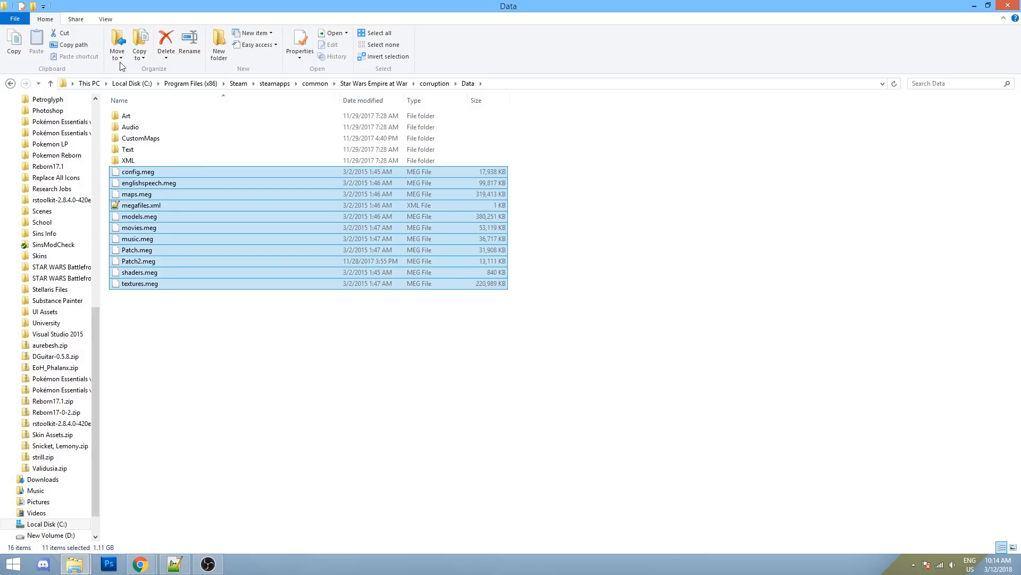
# - Browse corruption's Mods\FotR\Data\XML folder
pyautogui.click(13, 83)
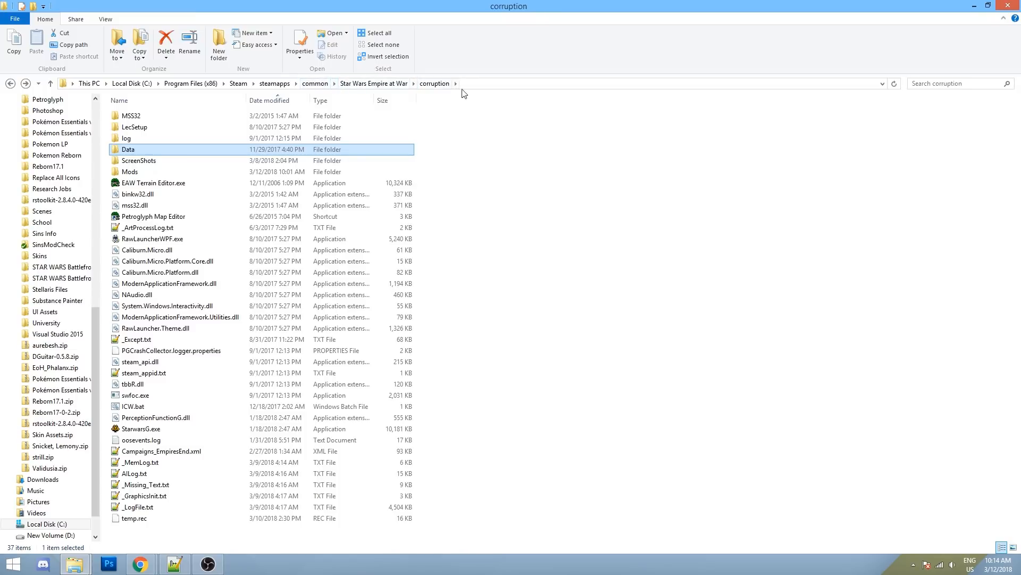
pyautogui.doubleClick(138, 171)
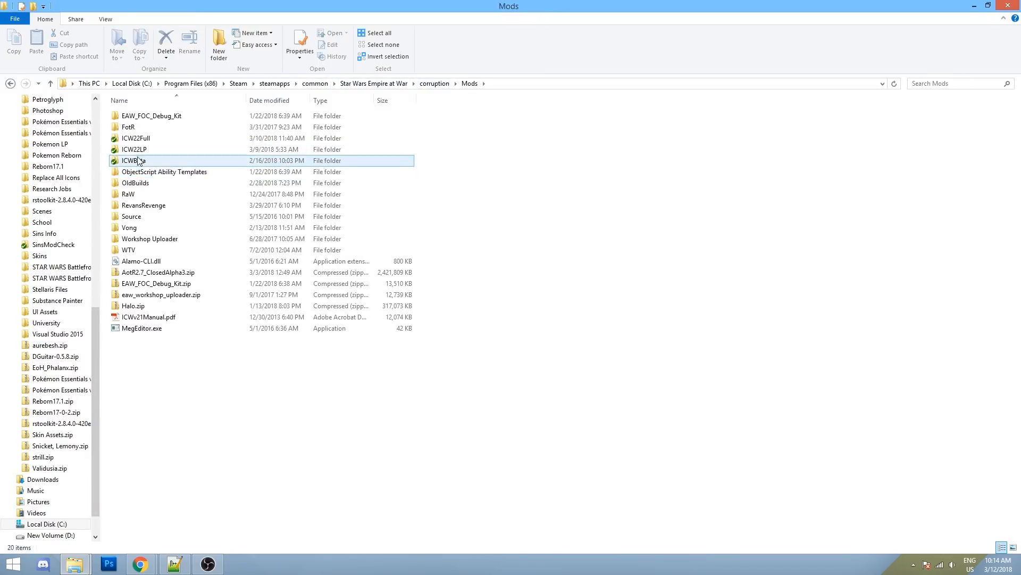
pyautogui.doubleClick(145, 127)
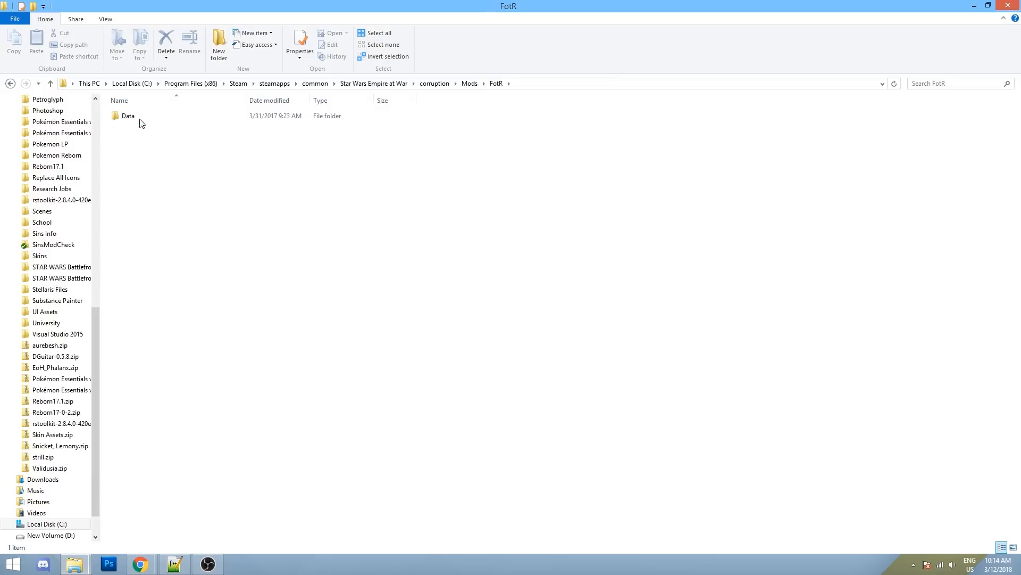
pyautogui.doubleClick(137, 119)
pyautogui.doubleClick(135, 161)
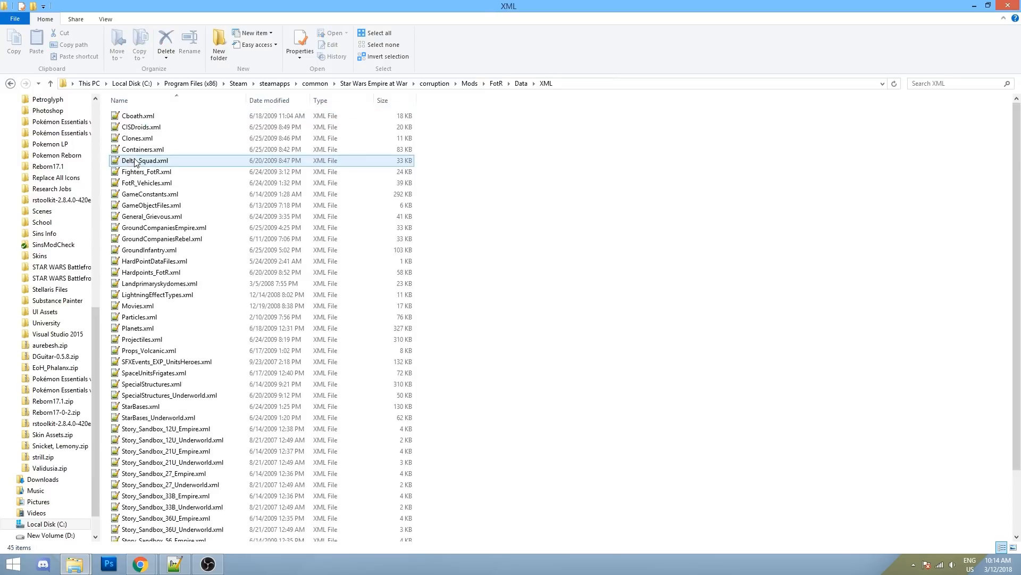
pyautogui.scroll(-3, 211, 189)
pyautogui.scroll(2, 211, 185)
pyautogui.scroll(-2, 191, 133)
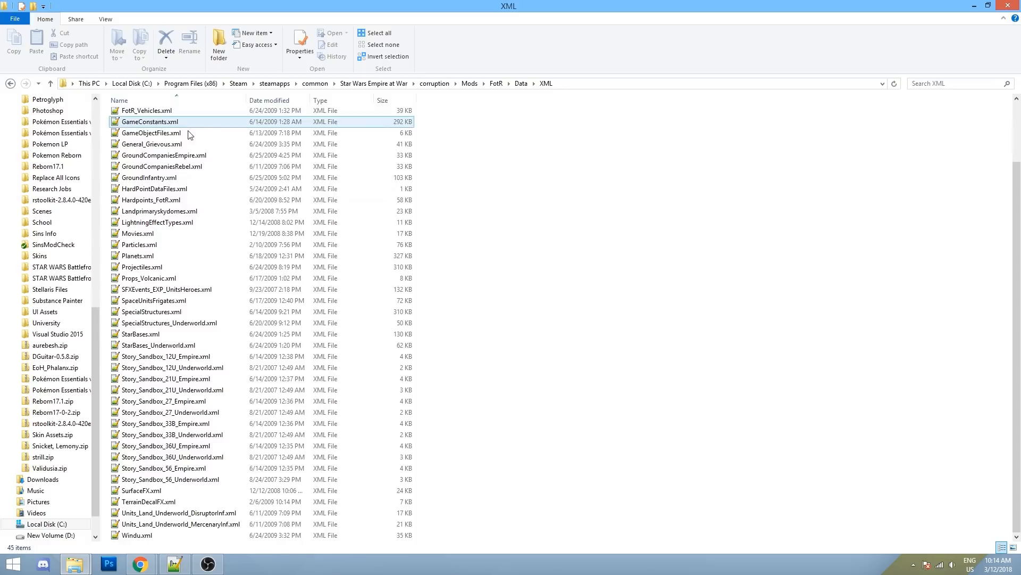
# - Return to corruption's Mods folder and launch MegEditor.exe
pyautogui.click(434, 84)
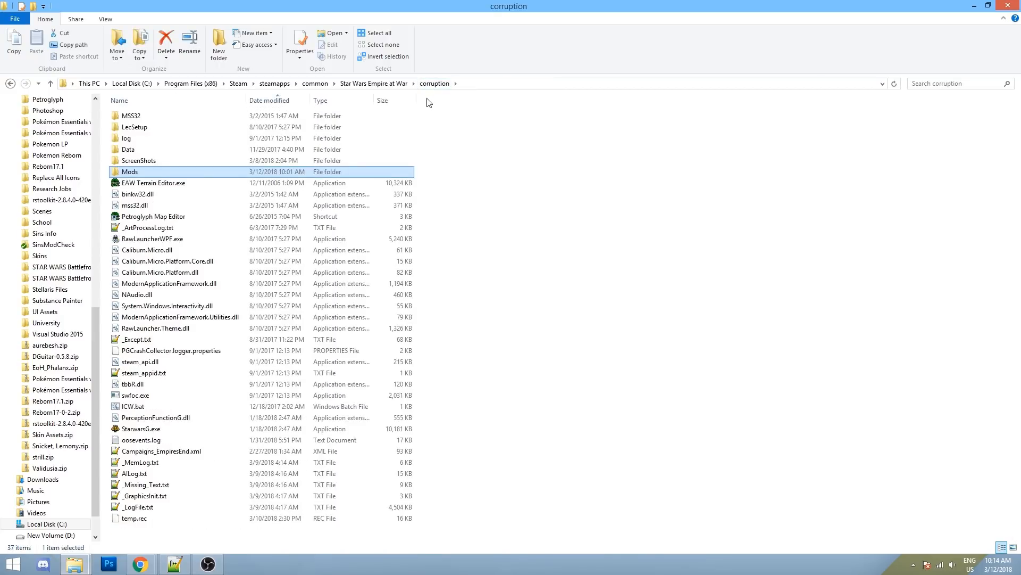
pyautogui.doubleClick(133, 171)
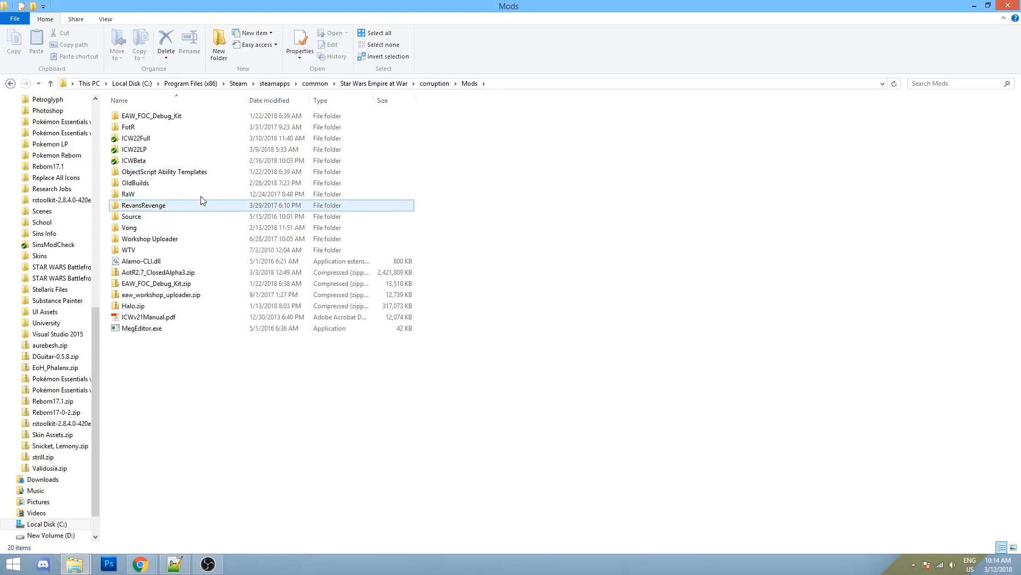
pyautogui.doubleClick(176, 329)
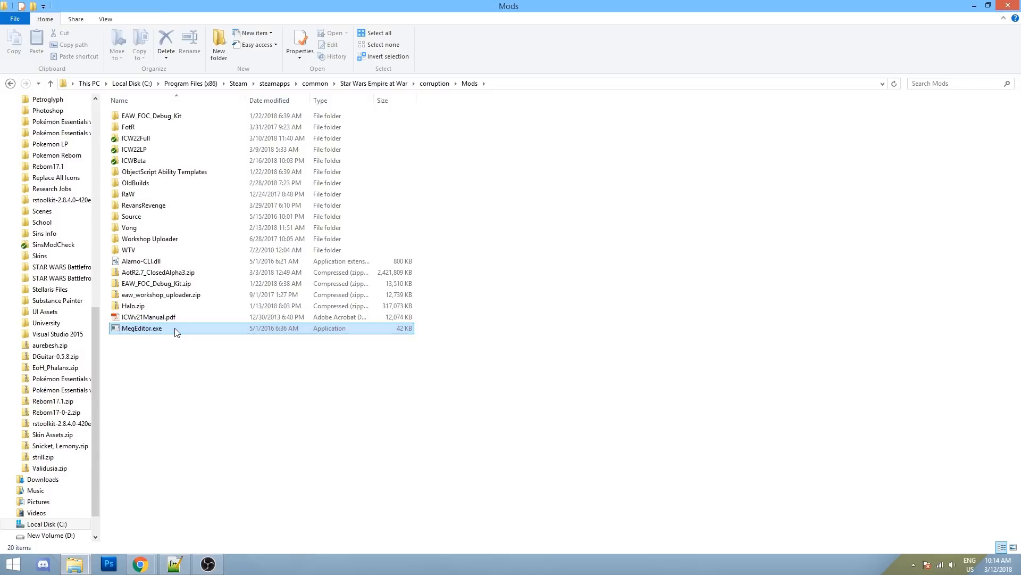
# - Allow MegEditor to run and open the corruption Data folder's maps.meg archive
pyautogui.click(547, 294)
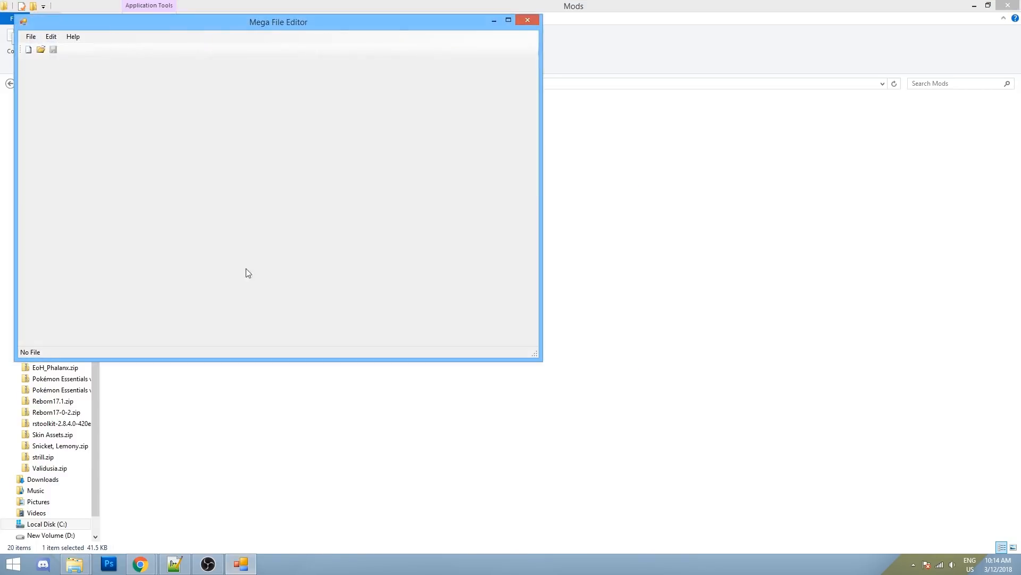
pyautogui.click(31, 37)
pyautogui.click(37, 59)
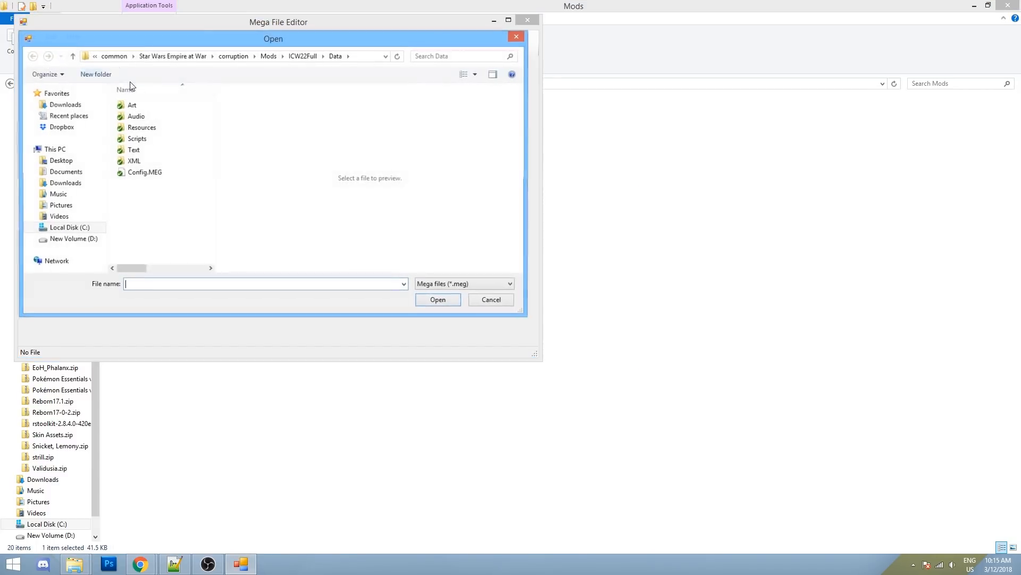
pyautogui.click(233, 56)
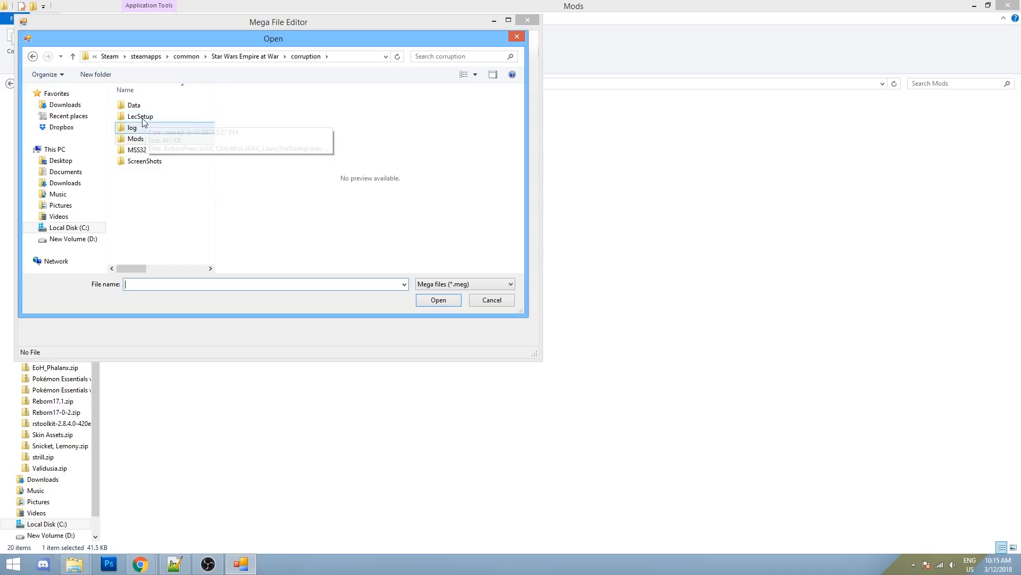
pyautogui.doubleClick(140, 106)
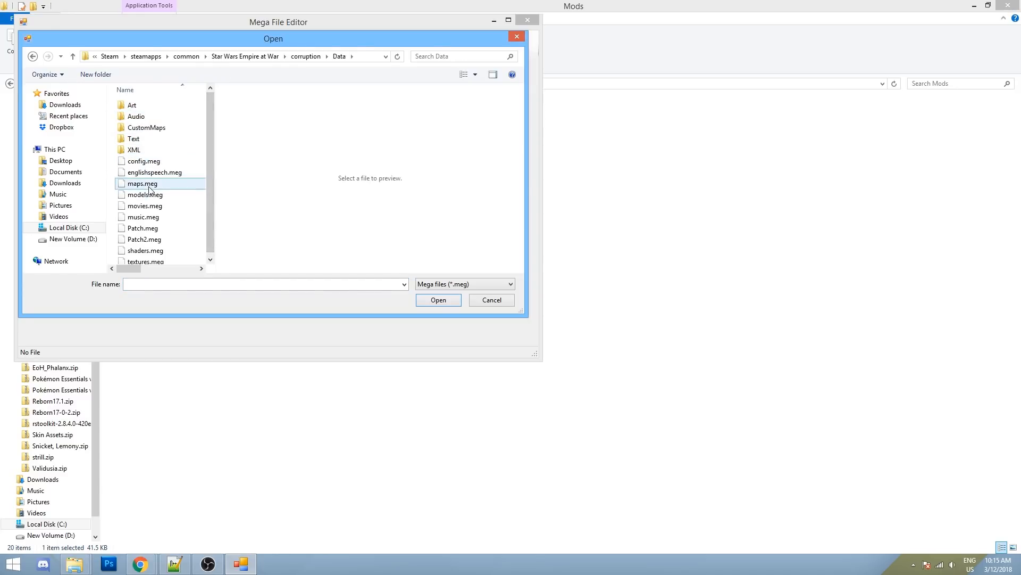
pyautogui.doubleClick(143, 184)
# - Start extracting _LAND_PLANET_BESTINE_KIDNAPPING.TED from maps.meg
pyautogui.moveTo(268, 90)
pyautogui.mouseDown()
pyautogui.moveTo(255, 349)
pyautogui.moveTo(268, 98)
pyautogui.mouseUp()
pyautogui.rightClick(152, 101)
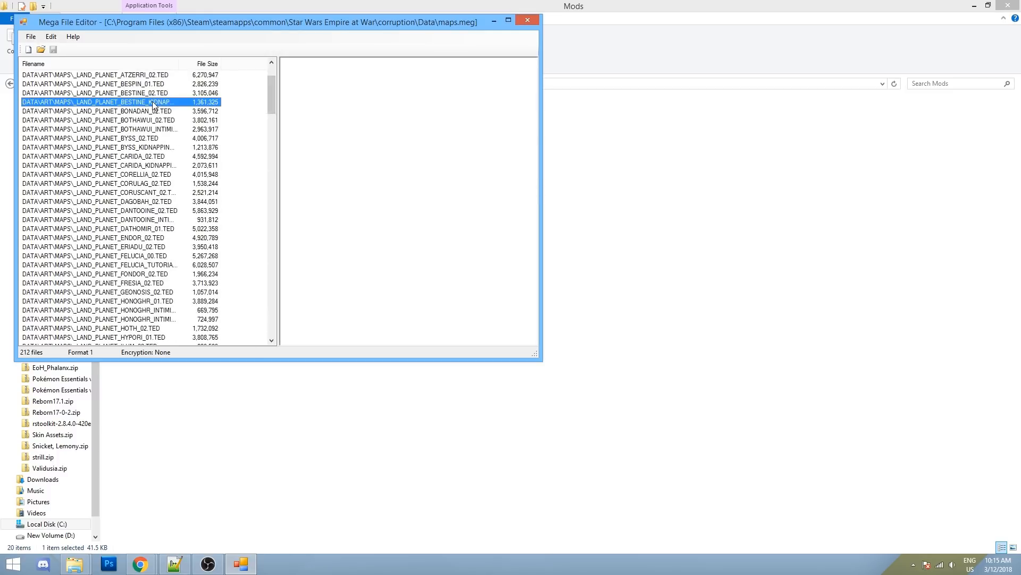
pyautogui.click(205, 109)
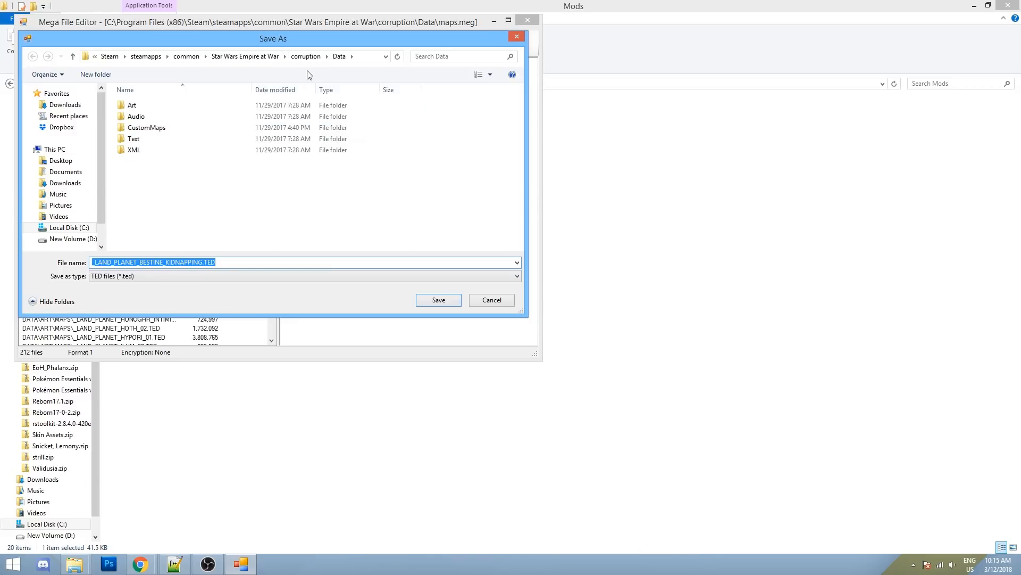
# - Cancel the Bestine extraction, extract _LAND_PLANET_BONADAN_02.TED into corruption, and close the editor
pyautogui.click(507, 298)
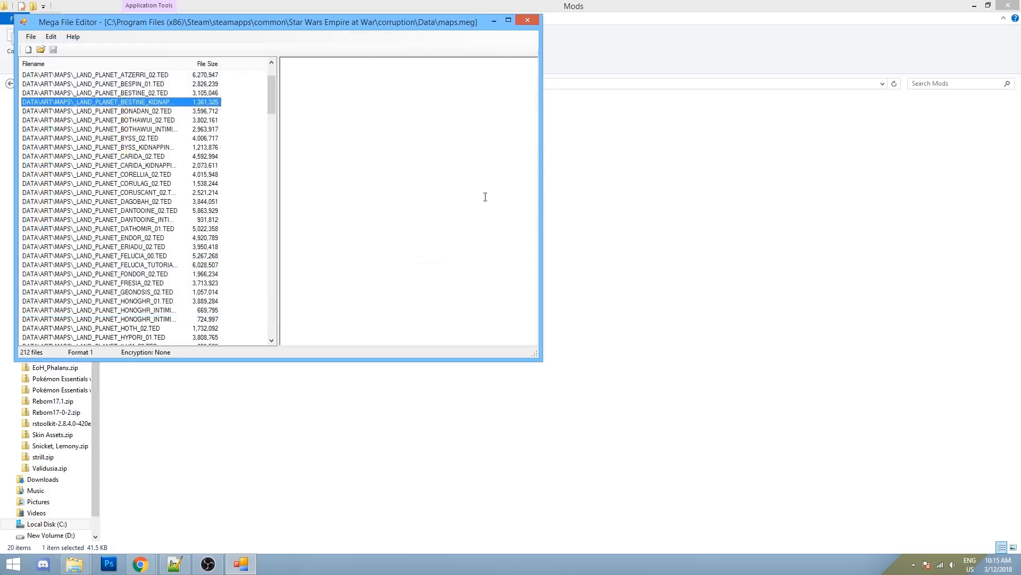
pyautogui.rightClick(110, 110)
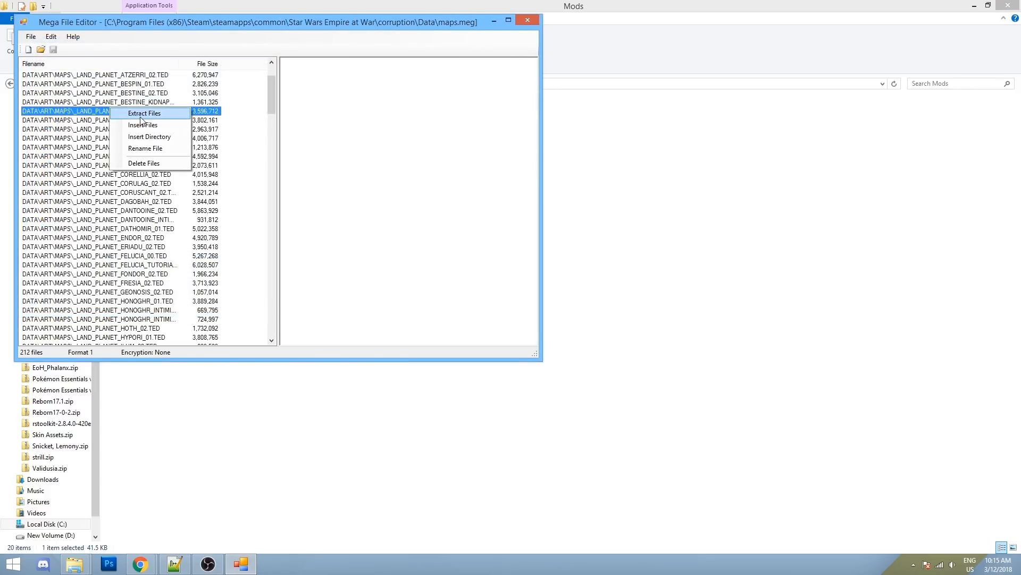
pyautogui.click(141, 115)
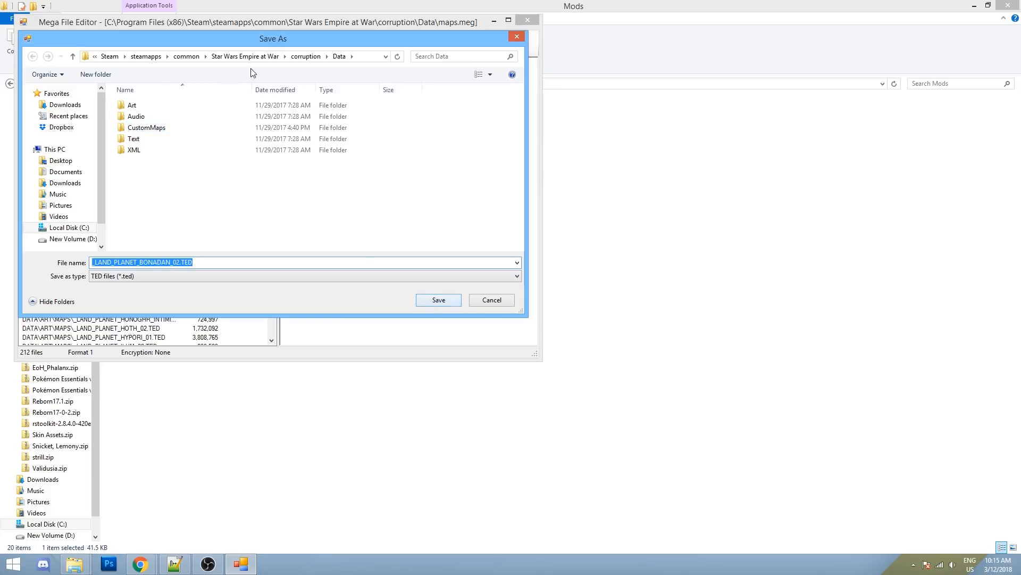
pyautogui.click(306, 56)
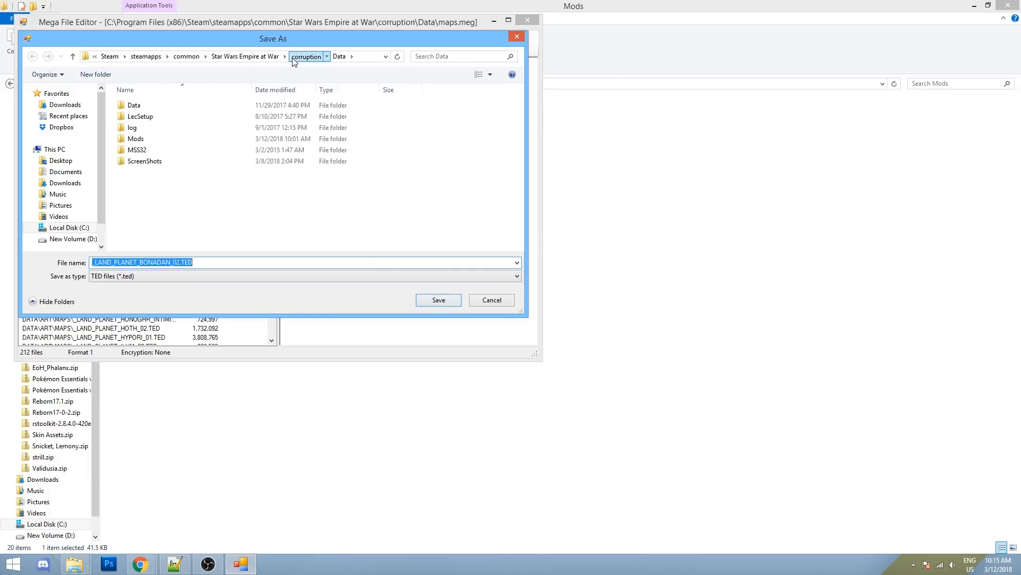
pyautogui.click(438, 298)
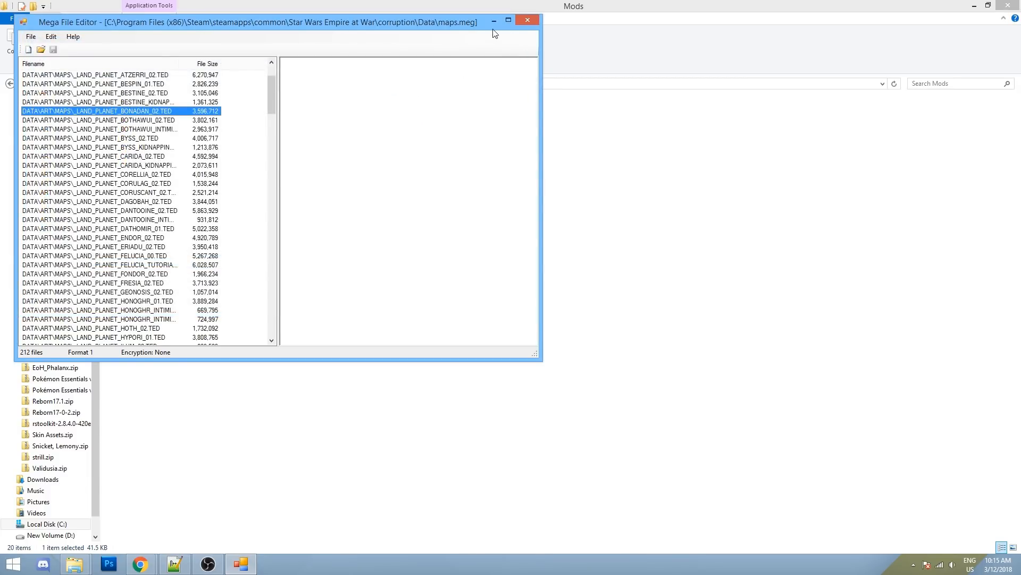
pyautogui.click(525, 20)
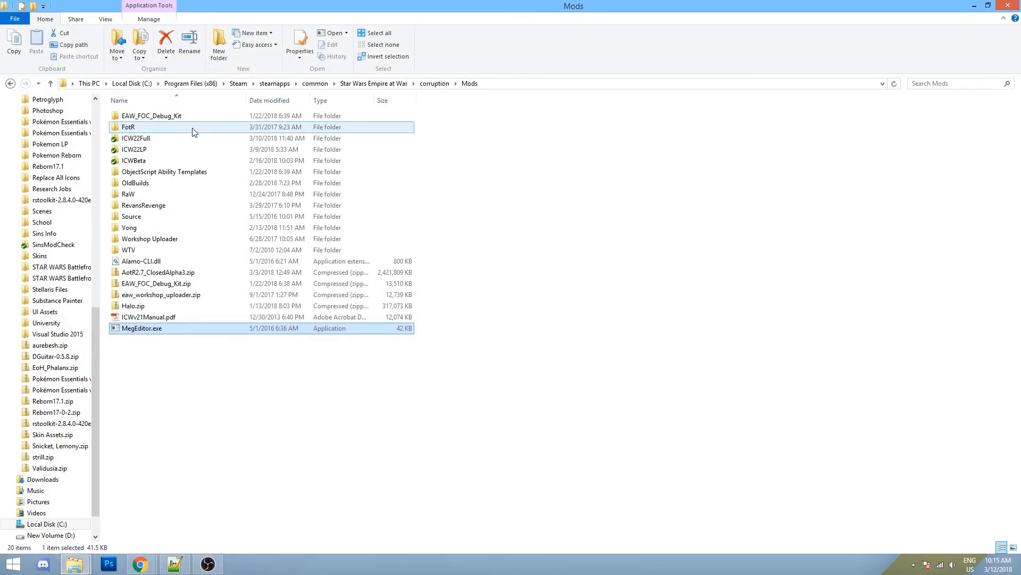
# - Copy the extracted _LAND_PLANET_BONADAN_02.TED from the corruption folder
pyautogui.click(429, 84)
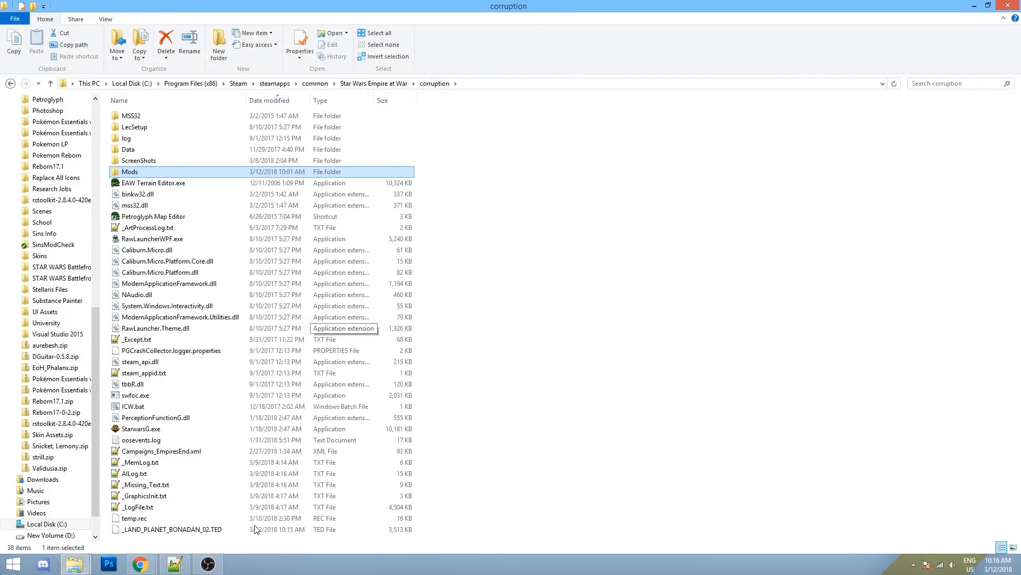
pyautogui.click(174, 533)
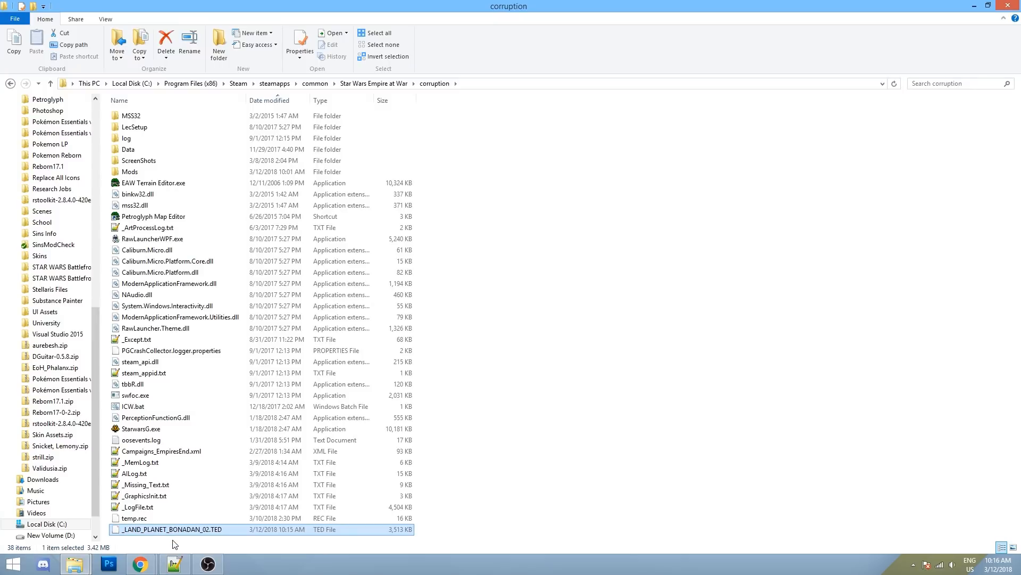
pyautogui.rightClick(179, 532)
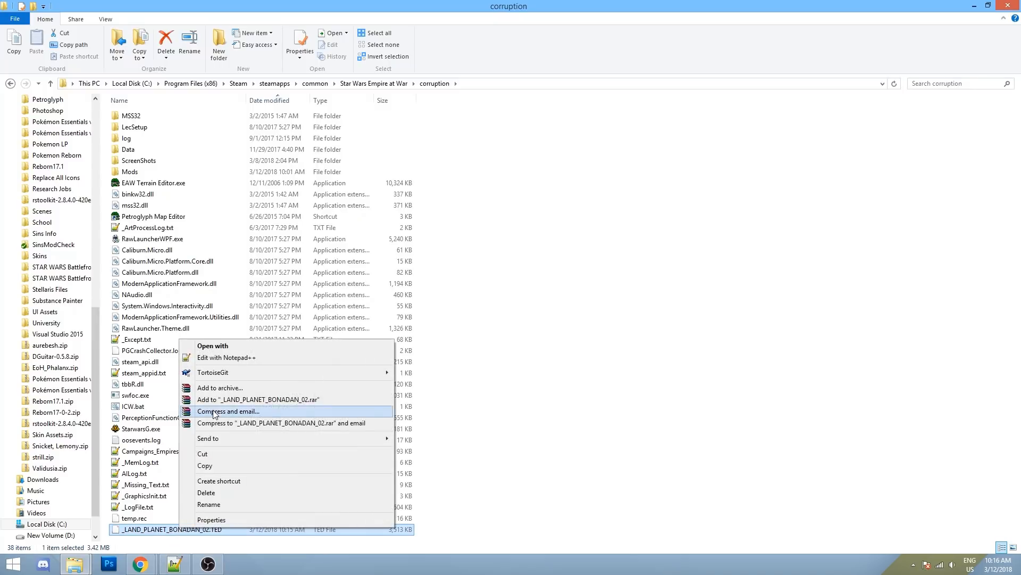
pyautogui.click(210, 456)
# - Paste the map file into Mods\FotR\Data\Art\Maps beside Felucia.ted and Mustafar.ted
pyautogui.doubleClick(143, 172)
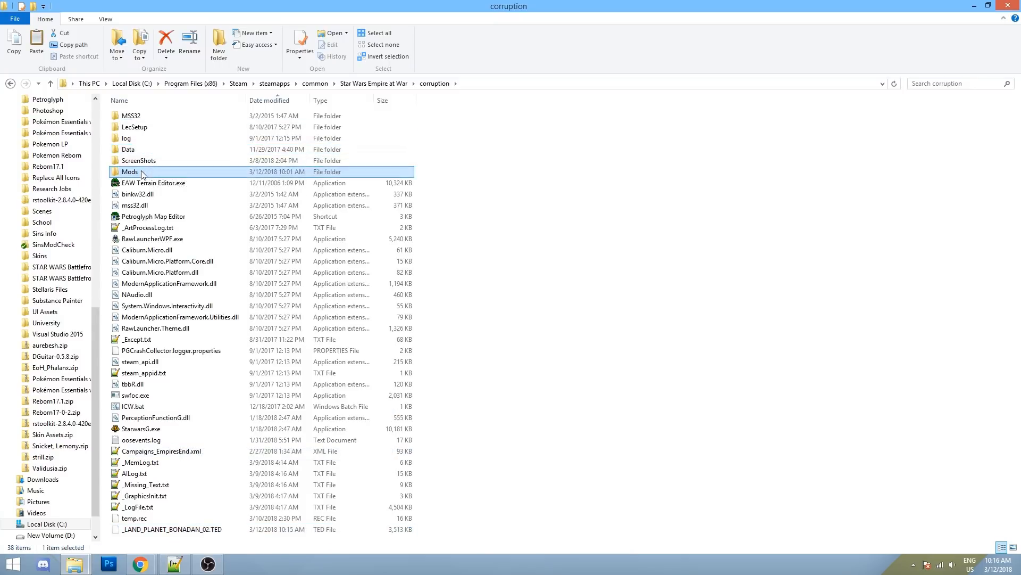
pyautogui.doubleClick(146, 129)
pyautogui.doubleClick(145, 117)
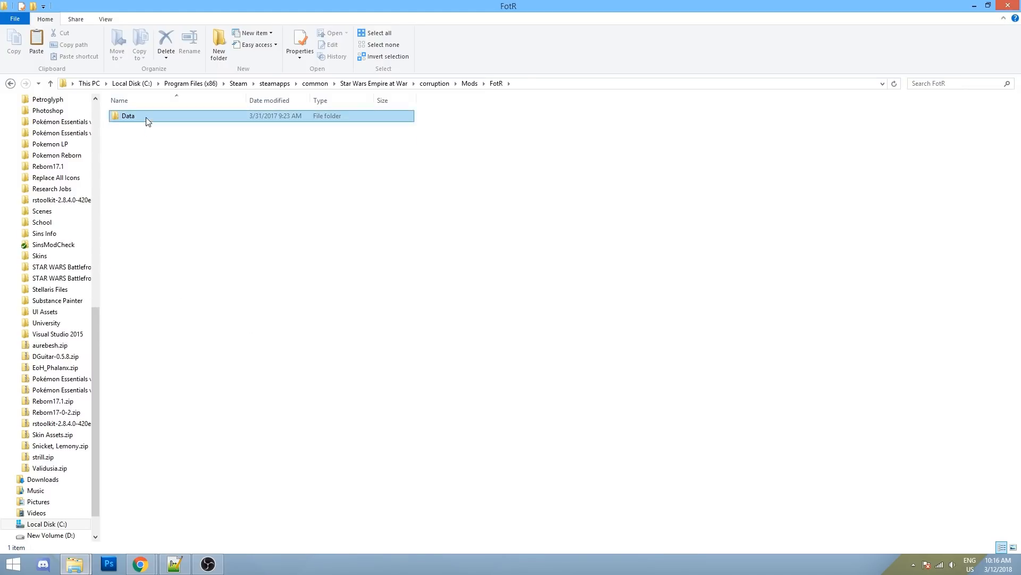
pyautogui.doubleClick(147, 118)
pyautogui.doubleClick(147, 117)
pyautogui.rightClick(187, 219)
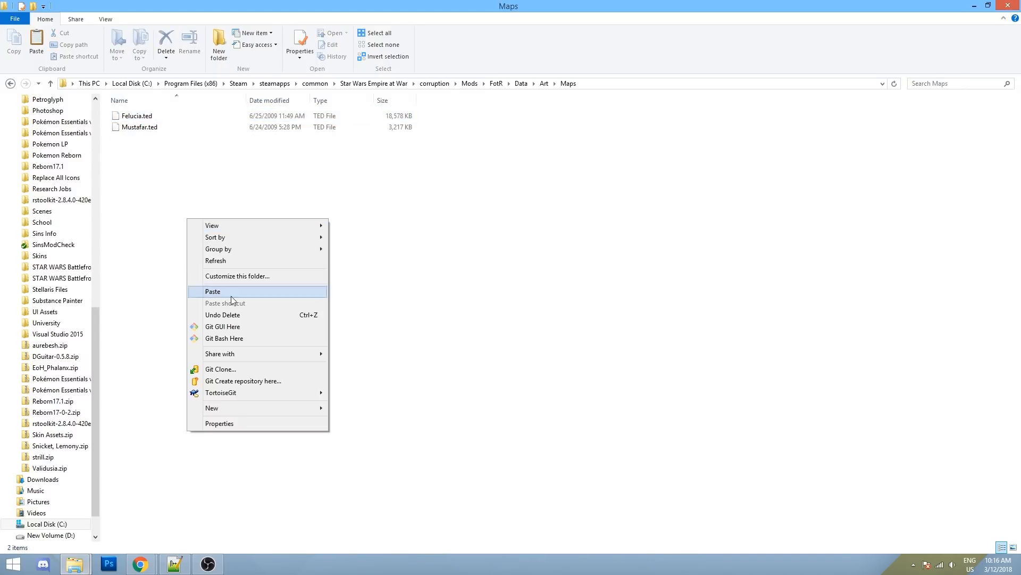
pyautogui.click(222, 291)
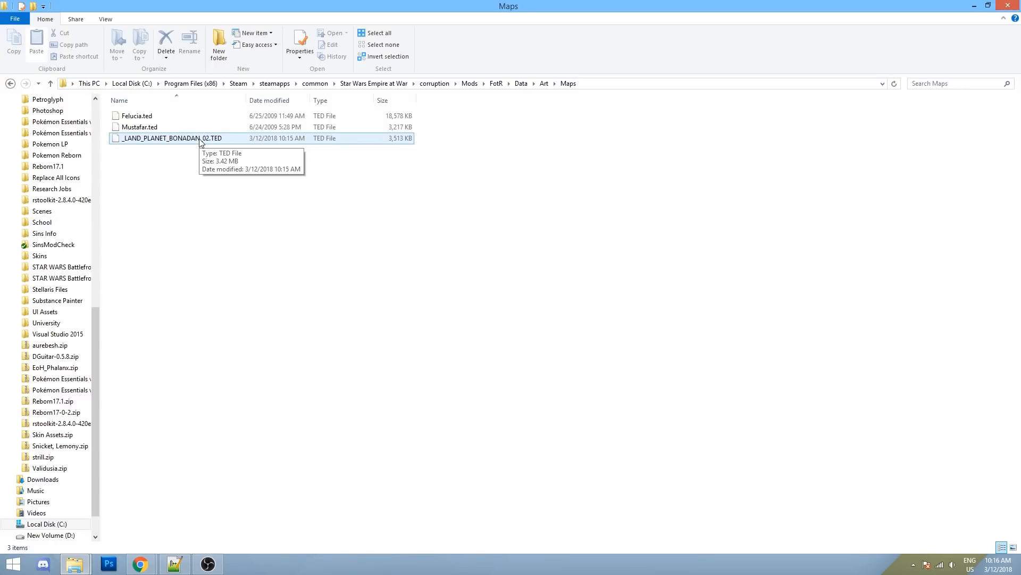
pyautogui.click(524, 85)
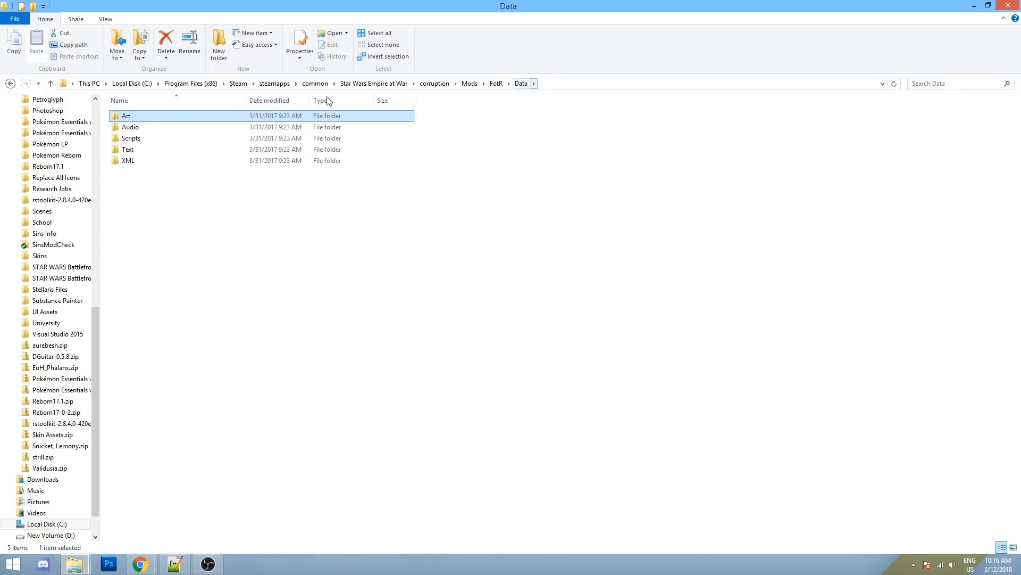
# - Open the Source mod's Data\Art\Textures folder from Mods
pyautogui.click(473, 87)
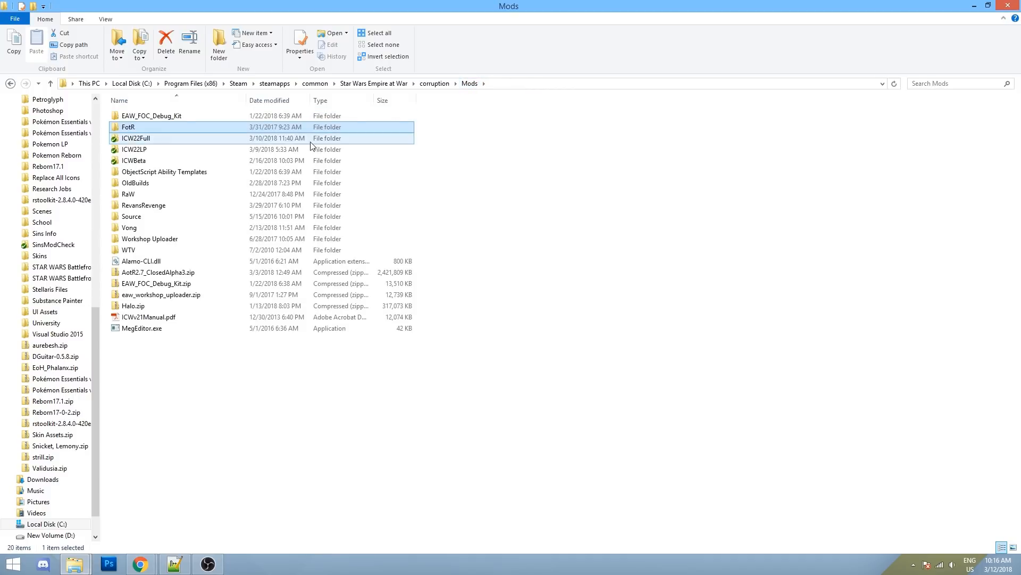
pyautogui.moveTo(179, 139)
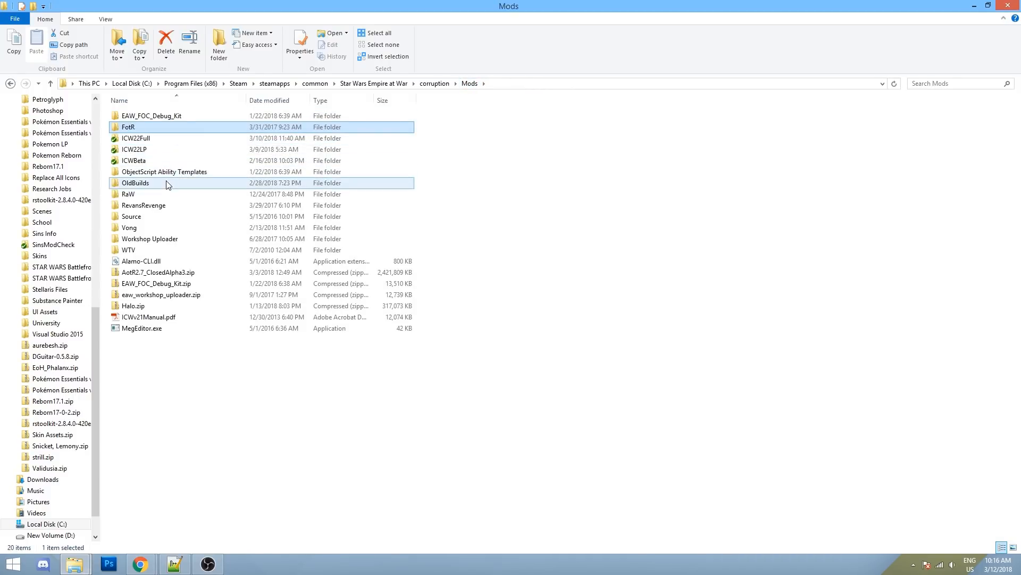
pyautogui.click(165, 216)
pyautogui.doubleClick(165, 217)
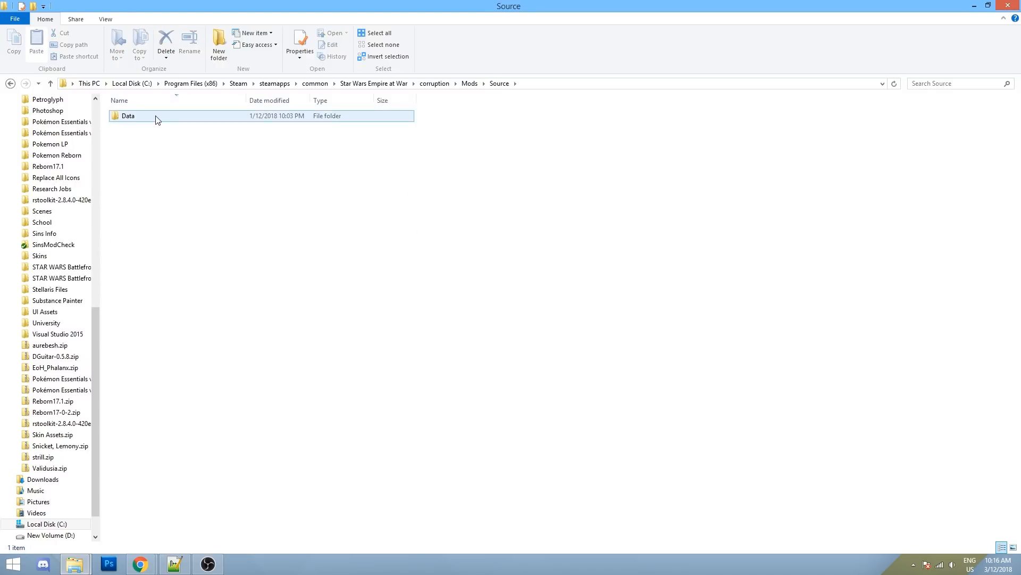
pyautogui.doubleClick(155, 118)
pyautogui.doubleClick(156, 118)
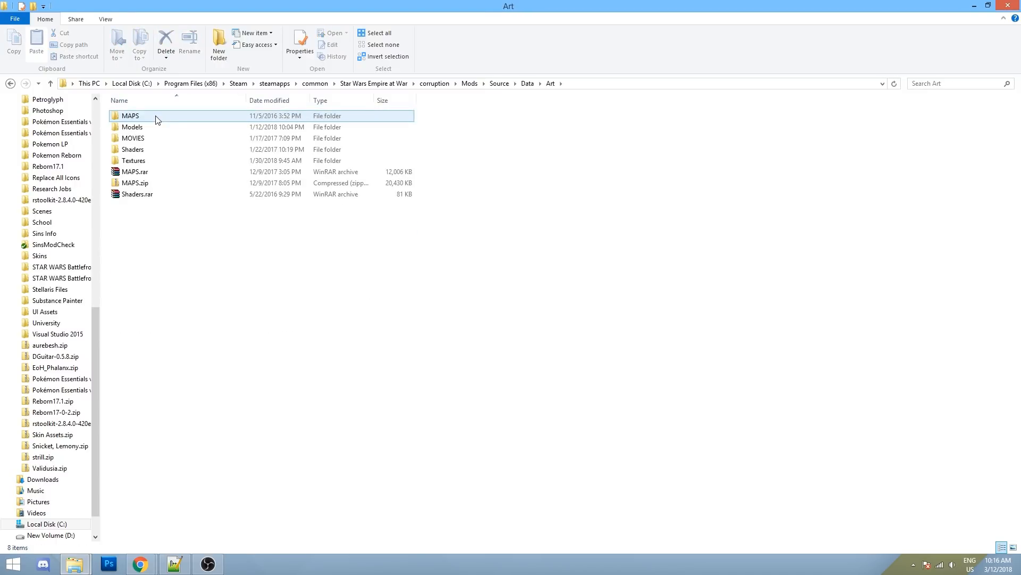
pyautogui.click(142, 164)
pyautogui.doubleClick(143, 162)
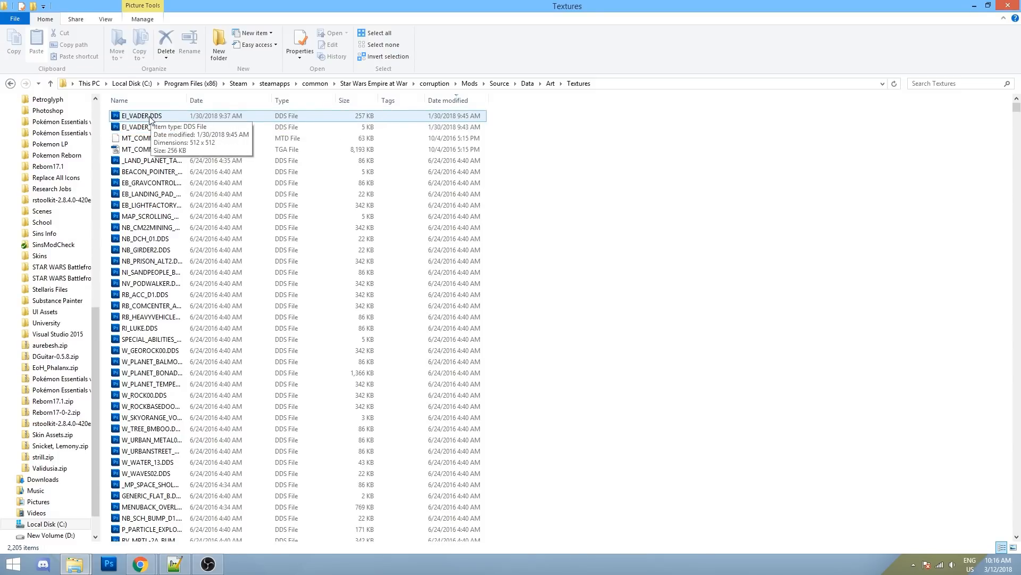
# - Open the EI_VADER.DDS texture in Photoshop CS5
pyautogui.click(150, 116)
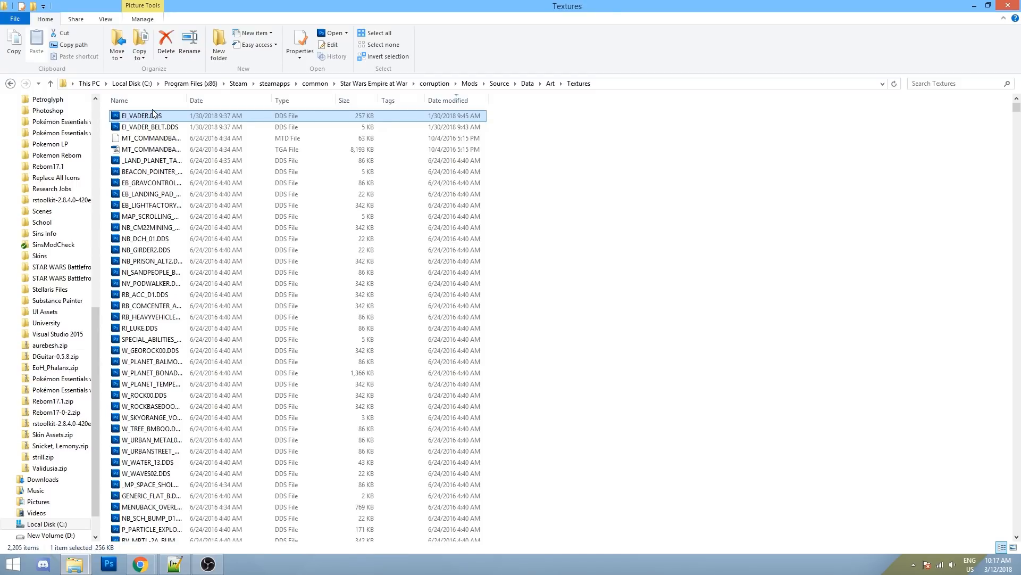
pyautogui.rightClick(150, 117)
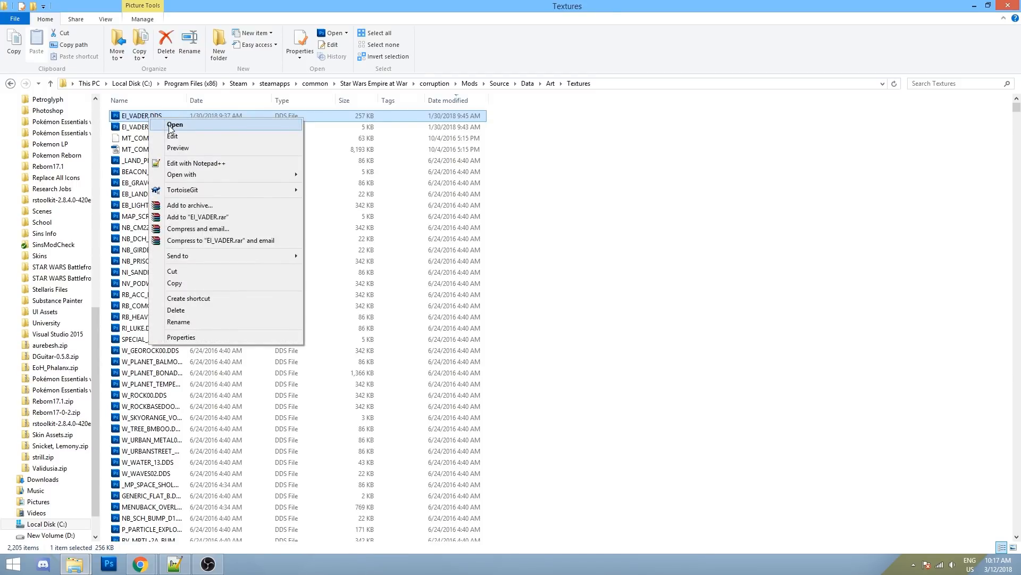
pyautogui.click(171, 127)
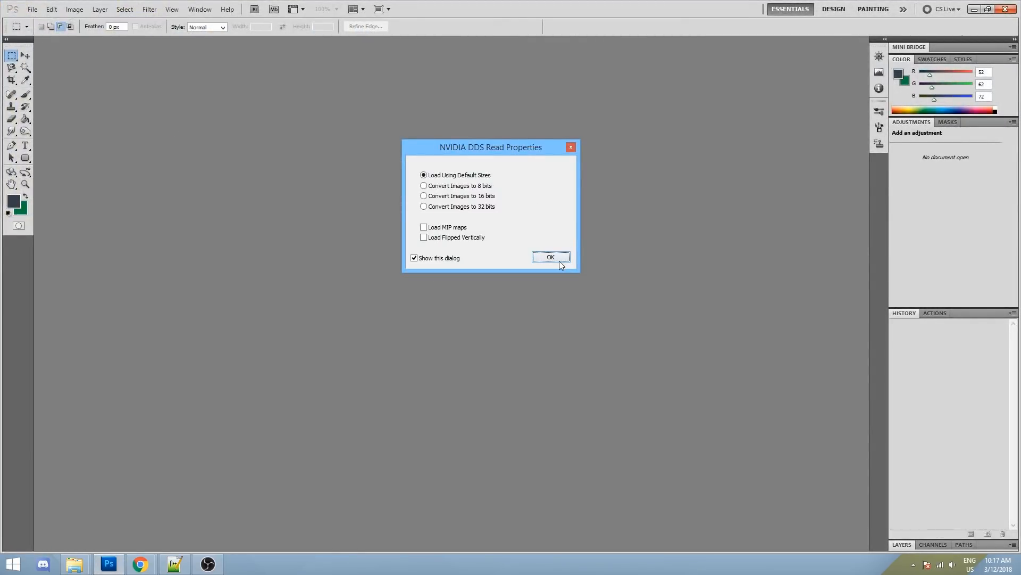
# - Load EI_VADER.DDS with the default DDS settings and paint four test brush strokes on it
pyautogui.click(551, 258)
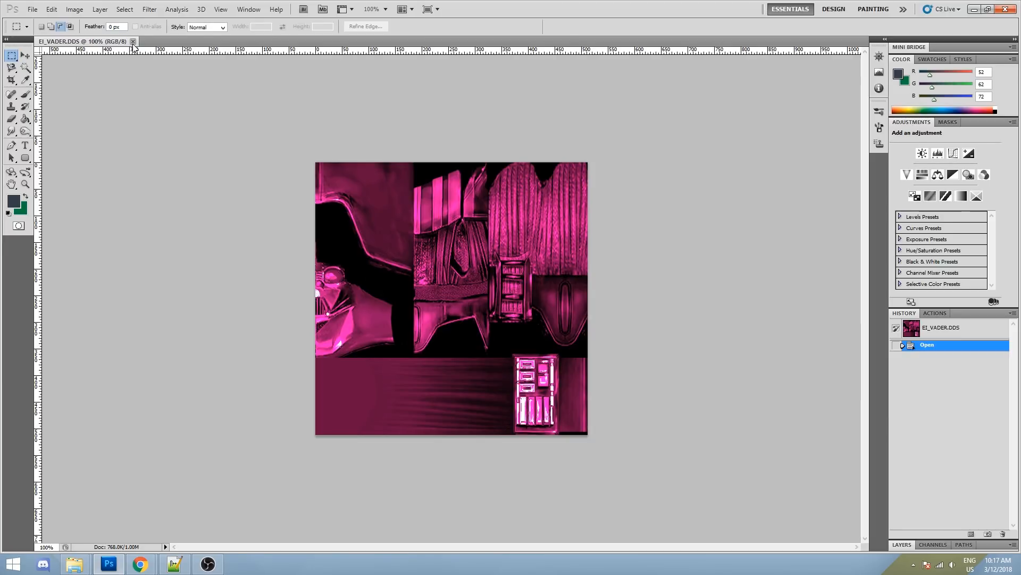
pyautogui.click(25, 94)
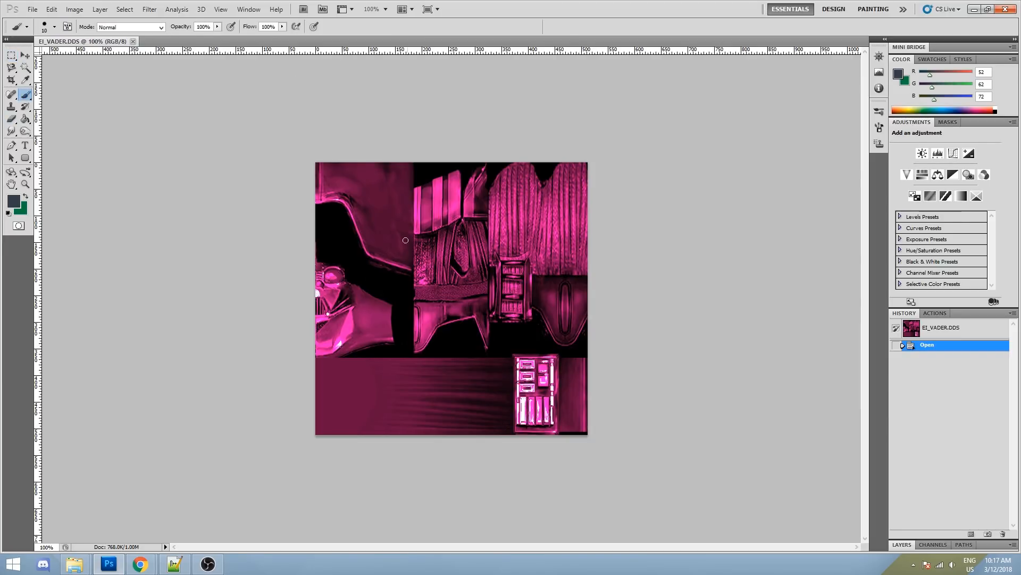
pyautogui.moveTo(393, 203)
pyautogui.mouseDown()
pyautogui.moveTo(387, 249)
pyautogui.moveTo(396, 250)
pyautogui.mouseUp()
pyautogui.moveTo(410, 230); pyautogui.dragTo(427, 255)
pyautogui.moveTo(410, 224)
pyautogui.mouseDown()
pyautogui.moveTo(444, 239)
pyautogui.moveTo(435, 243)
pyautogui.mouseUp()
pyautogui.moveTo(479, 235)
pyautogui.mouseDown()
pyautogui.moveTo(472, 206)
pyautogui.moveTo(468, 271)
pyautogui.mouseUp()
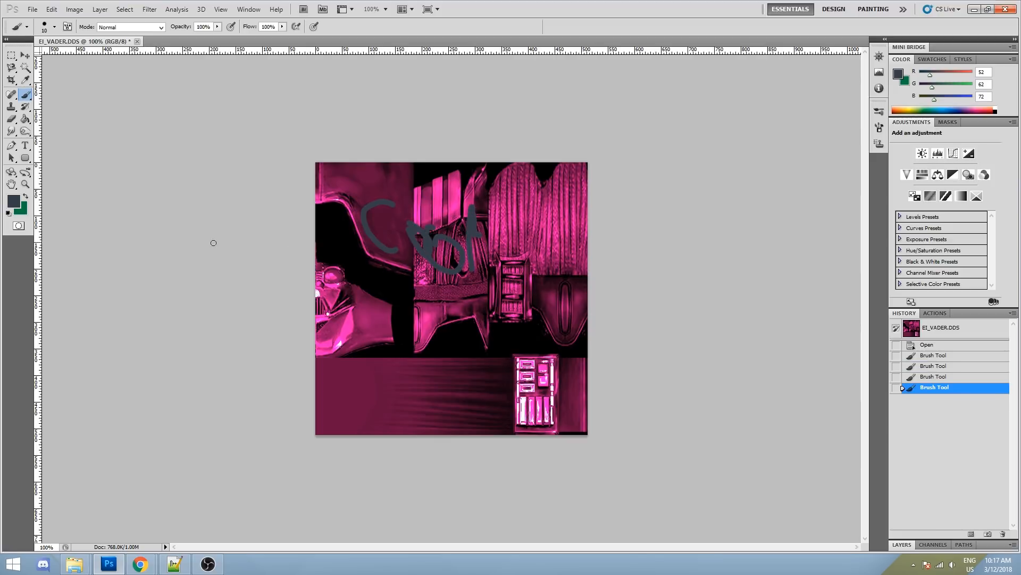
# - Undo the last stroke, then close EI_VADER.DDS without saving the changes
pyautogui.hotkey('ctrl', 'z')
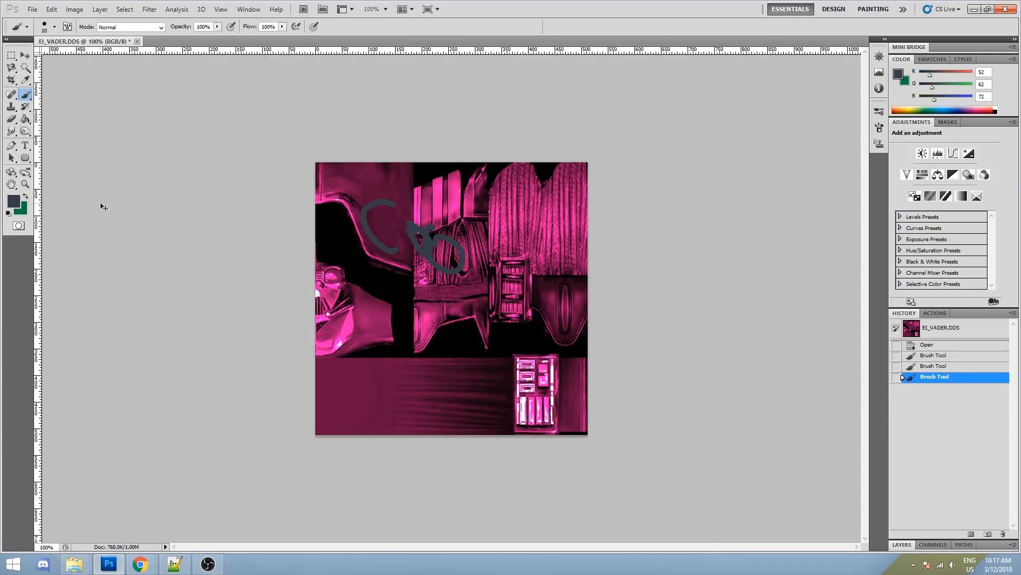
pyautogui.click(136, 41)
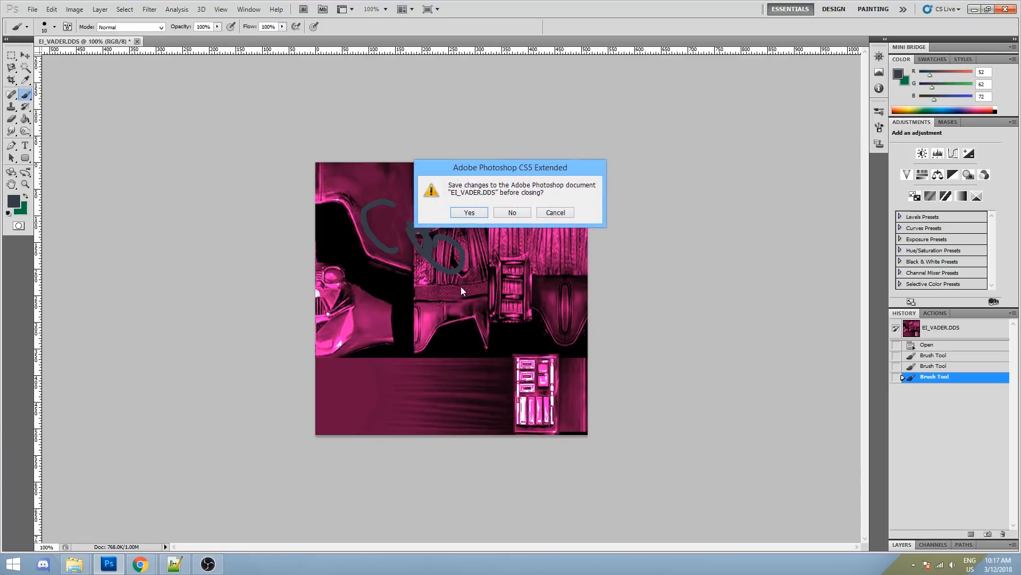
pyautogui.click(509, 213)
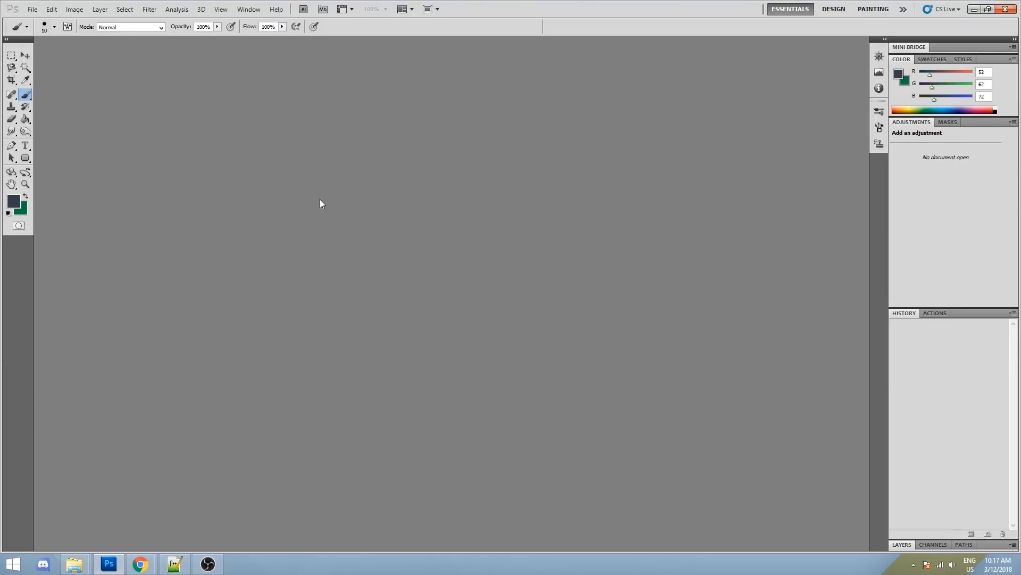
# - Close Photoshop from the taskbar, then go back to the Art folder and open Models
pyautogui.rightClick(109, 564)
pyautogui.click(105, 538)
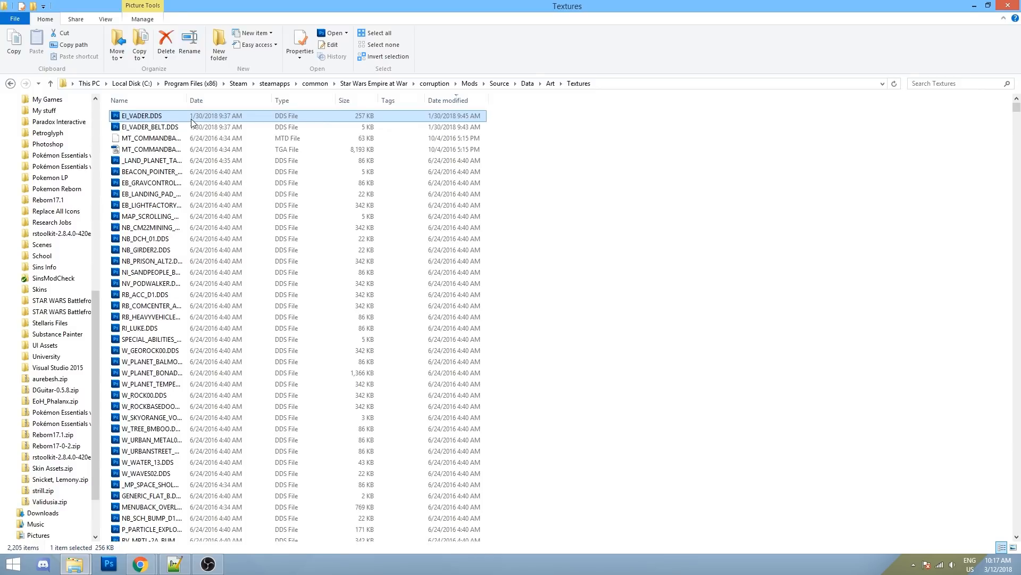
pyautogui.click(549, 84)
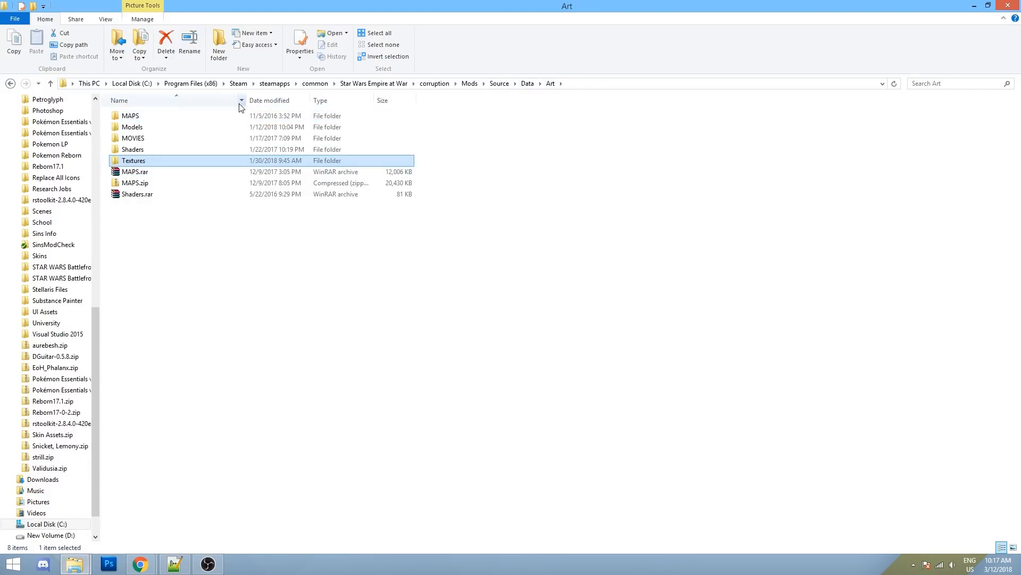
pyautogui.doubleClick(210, 126)
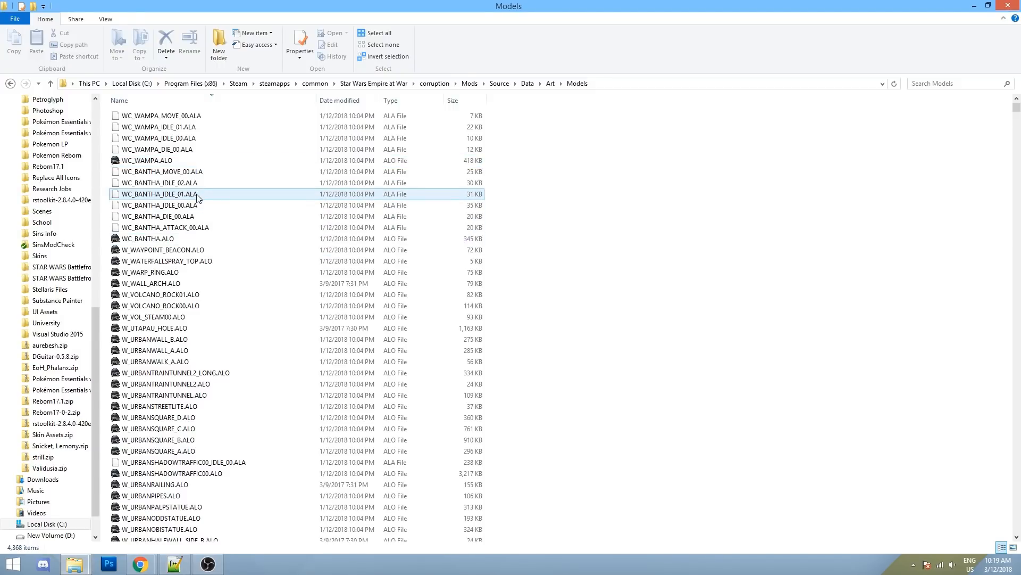
# - Select a bantha model file, return to the Source Data folder, and bring up Notepad++
pyautogui.click(181, 243)
pyautogui.click(528, 85)
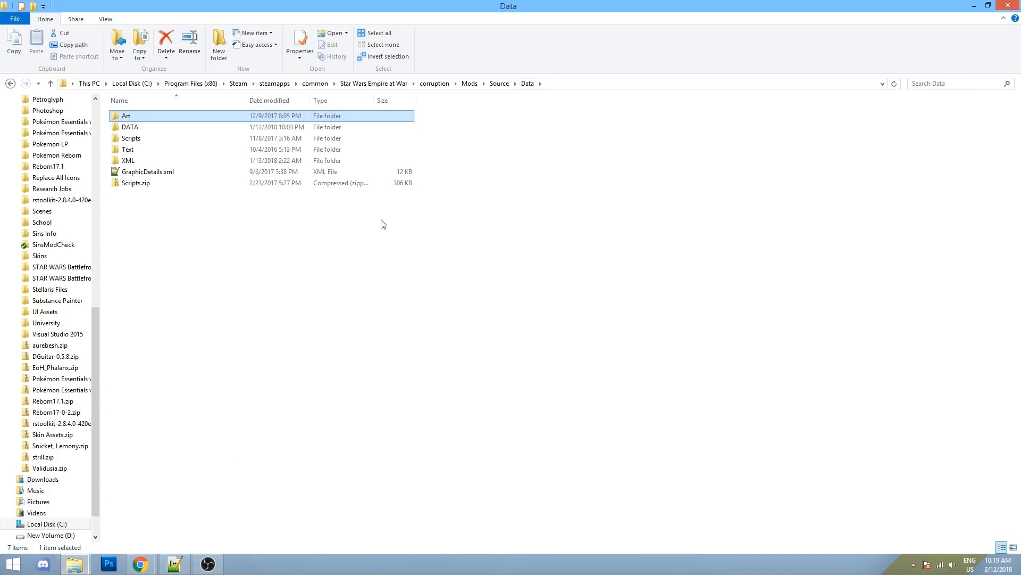
pyautogui.click(175, 564)
# - Highlight the whole list of download links in the new 2 note
pyautogui.click(300, 160)
pyautogui.moveTo(299, 217); pyautogui.dragTo(24, 56)
pyautogui.click(158, 141)
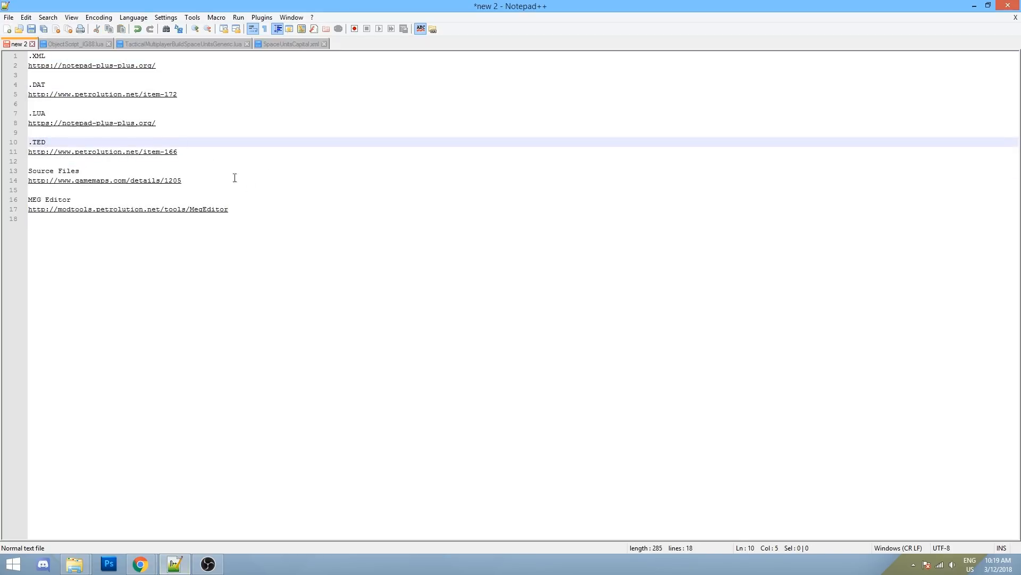
pyautogui.moveTo(235, 218); pyautogui.dragTo(27, 56)
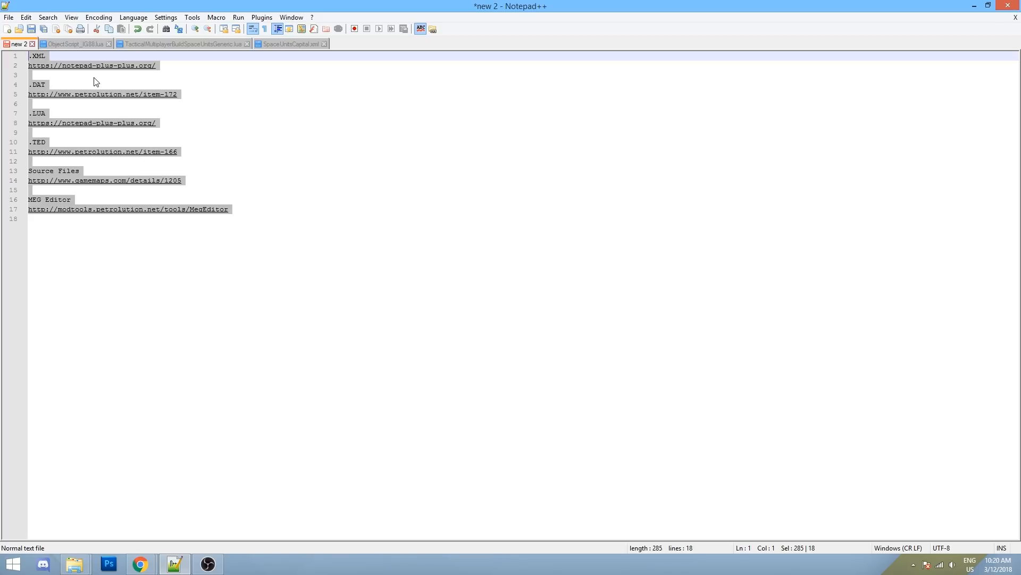
pyautogui.click(150, 141)
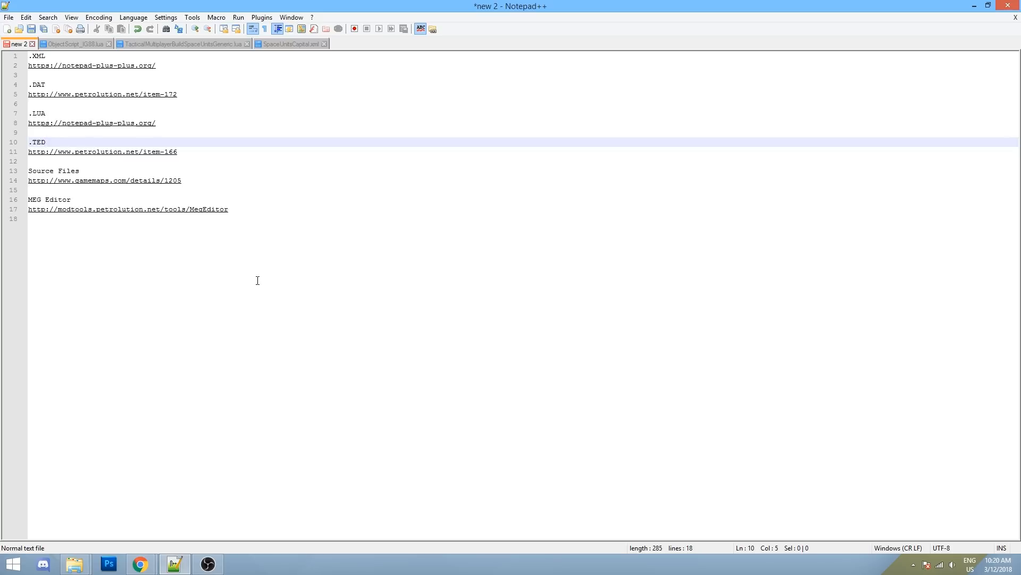
pyautogui.moveTo(257, 280); pyautogui.dragTo(29, 55)
pyautogui.click(260, 104)
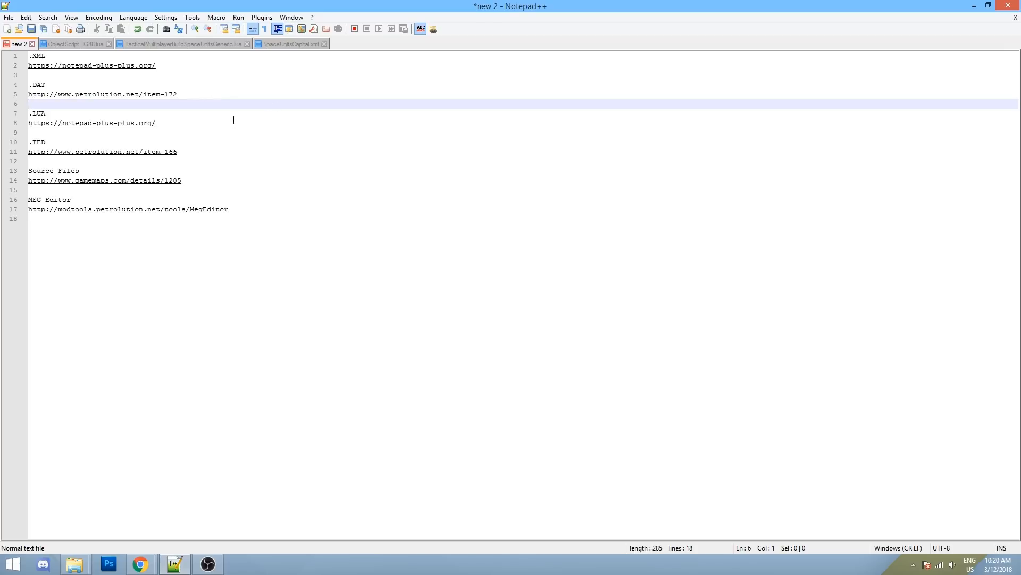
pyautogui.moveTo(272, 218); pyautogui.dragTo(258, 186)
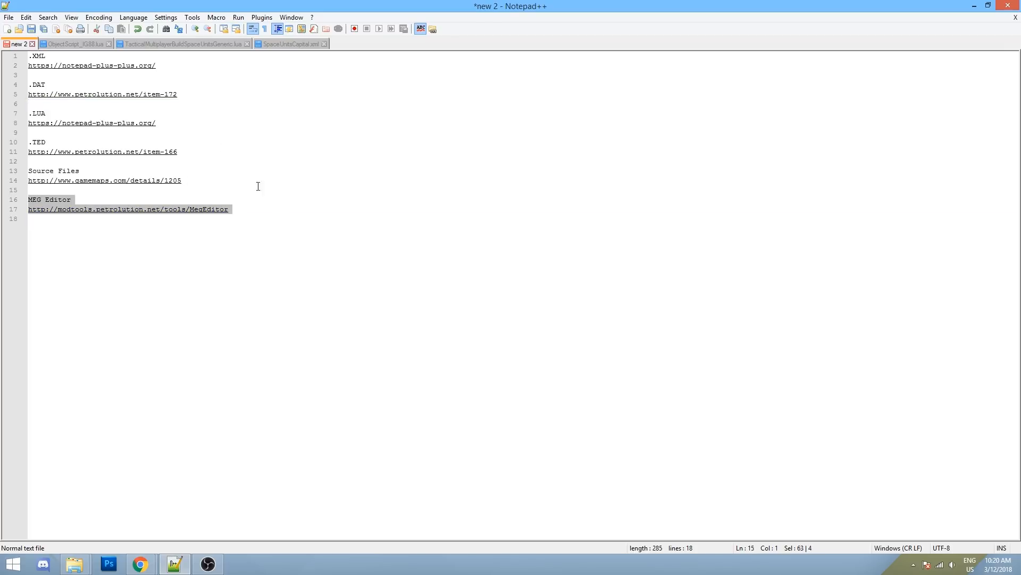
pyautogui.hotkey('ctrl', 'a')
pyautogui.click(280, 138)
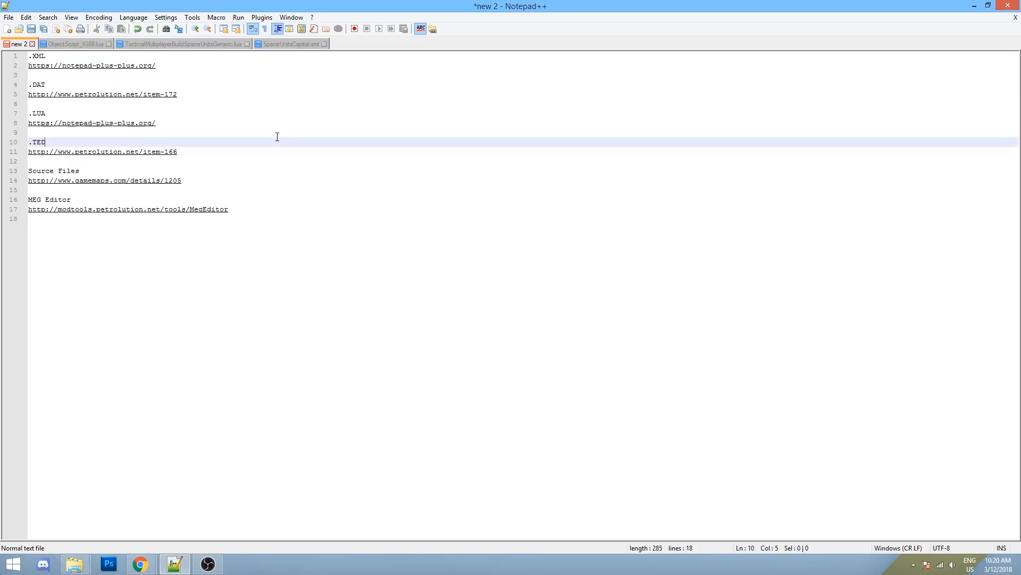